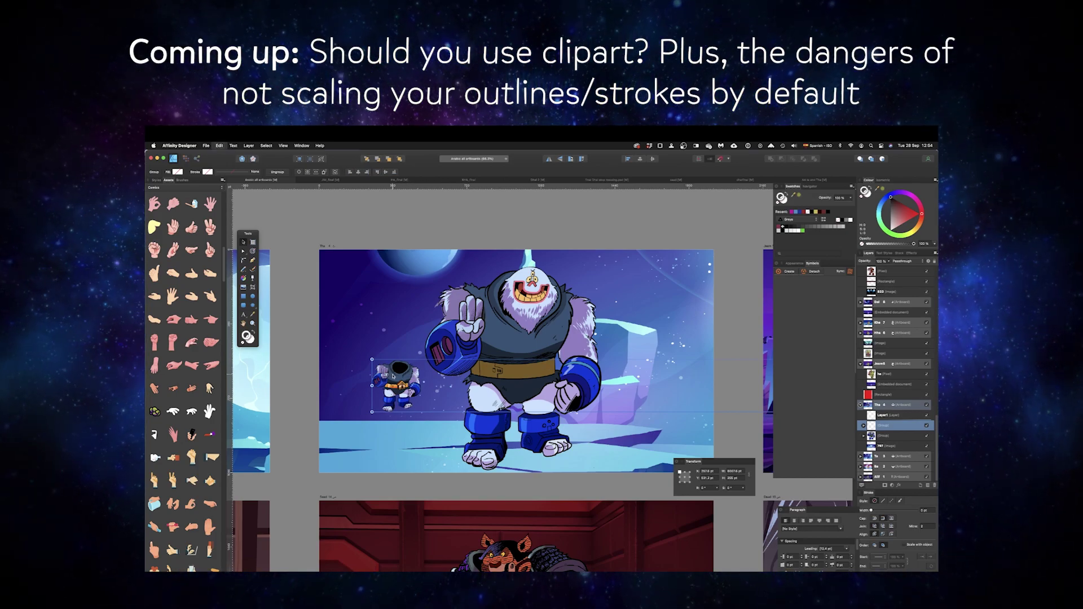
Undo the last grouping of the small yeti copy and group its selected parts again
key("super+z")
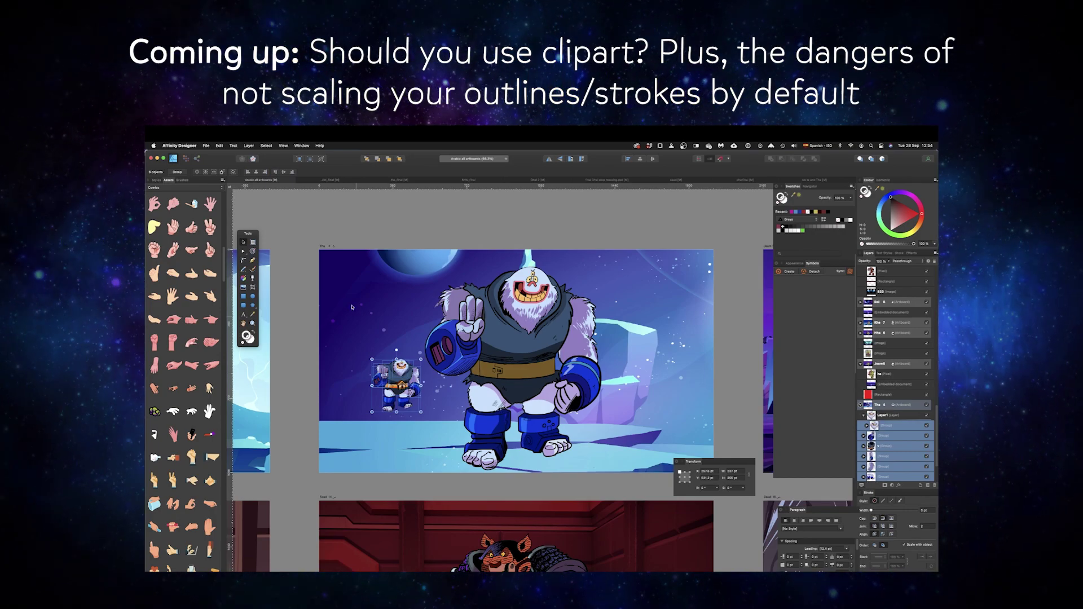
left_click(249, 145)
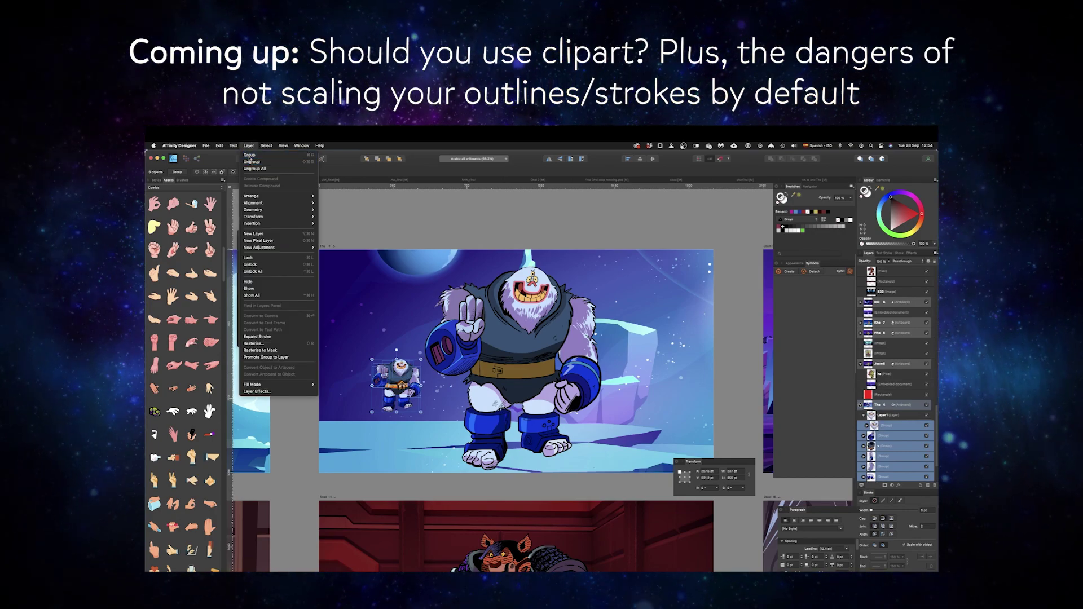
left_click(251, 161)
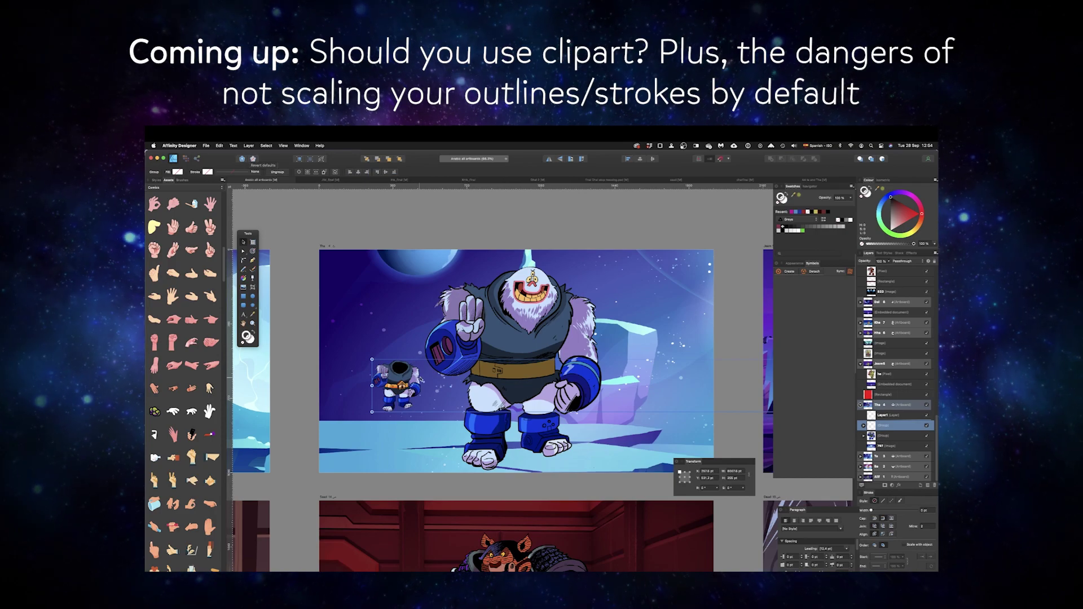
left_click_drag(376, 383, 146, 407)
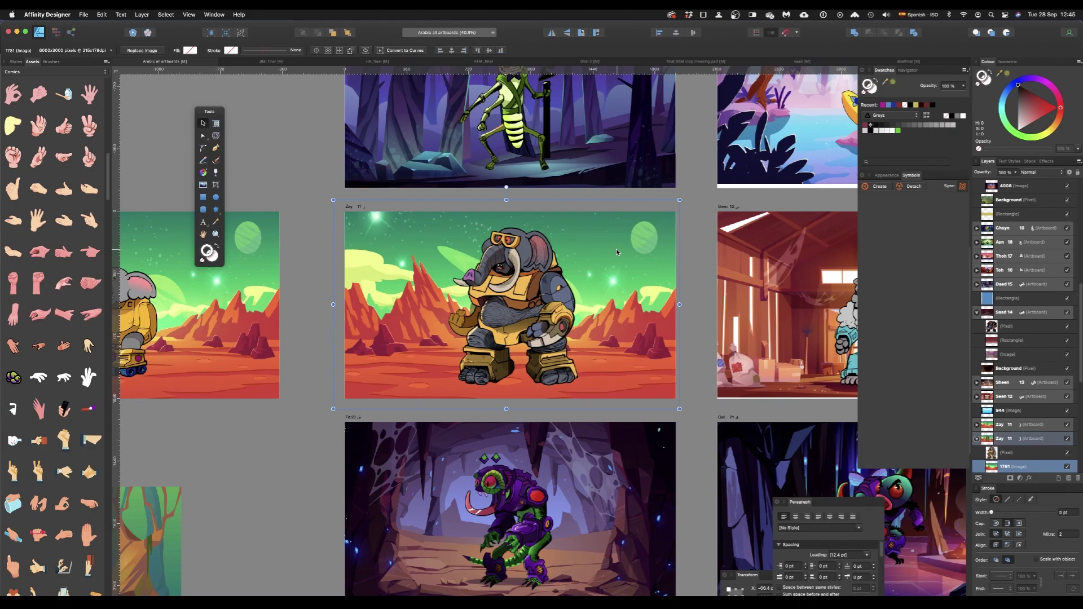
left_click_drag(640, 305, 490, 242)
scroll(489, 243, "right", 10)
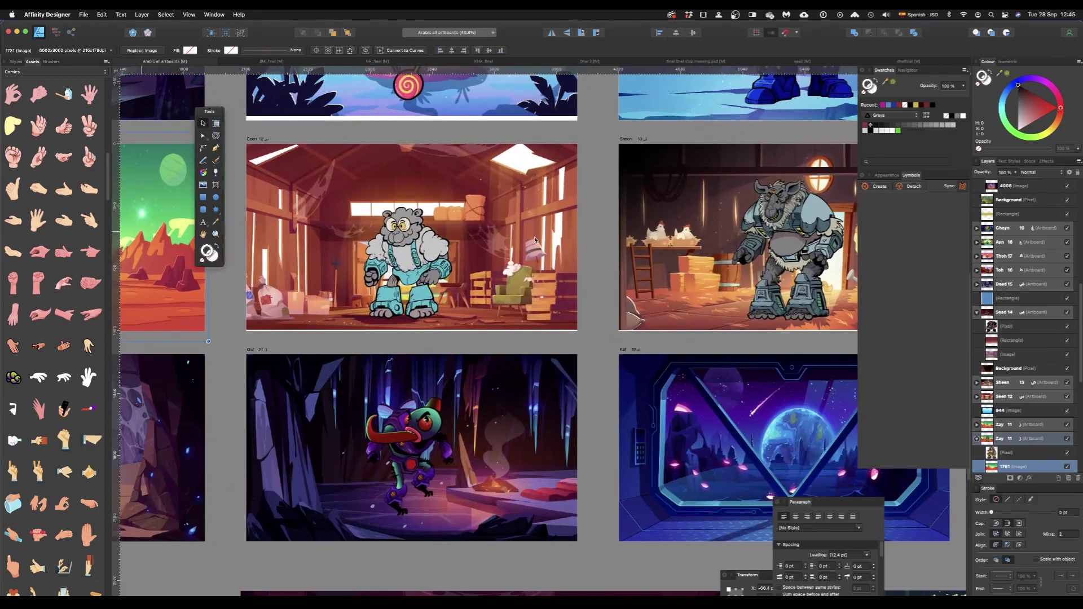
Switch to Chrome, search Google for "battle beasts" and browse the image results for reference
key("super+Tab")
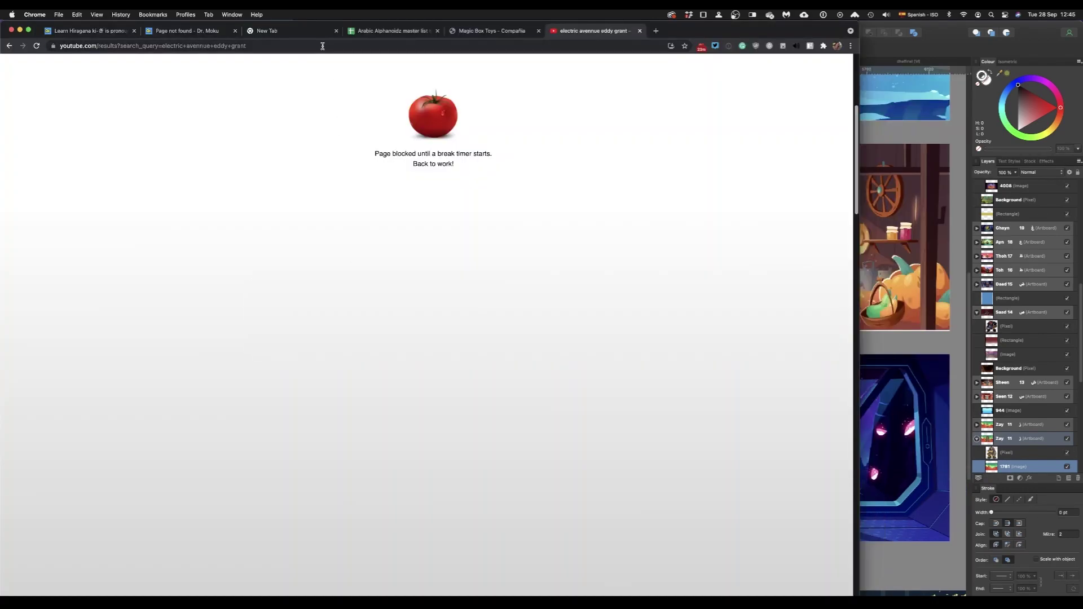
left_click(323, 46)
type("battle beasts")
key("Return")
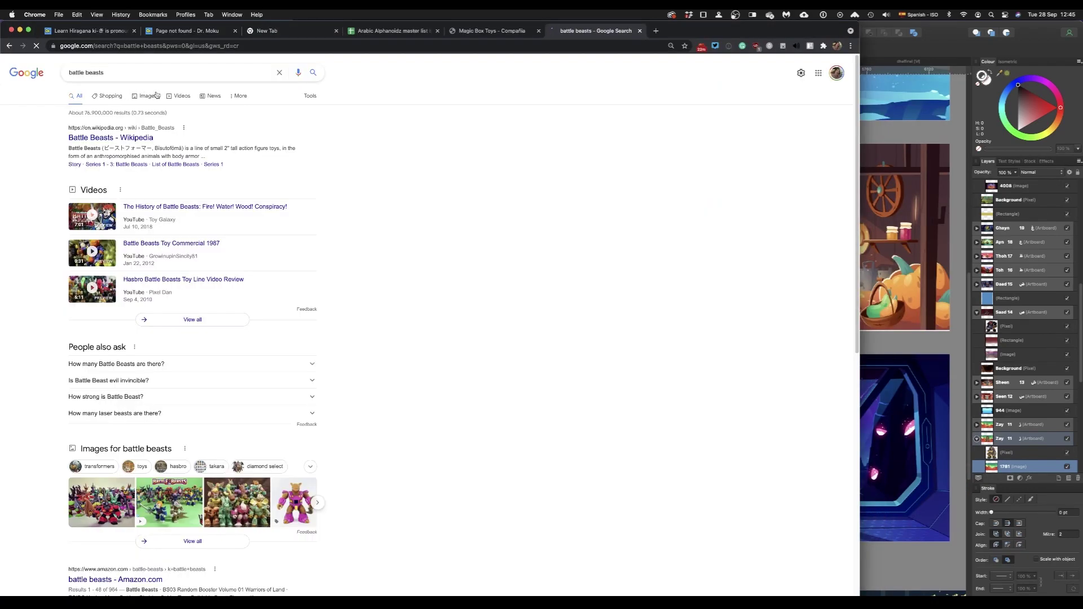
left_click(148, 96)
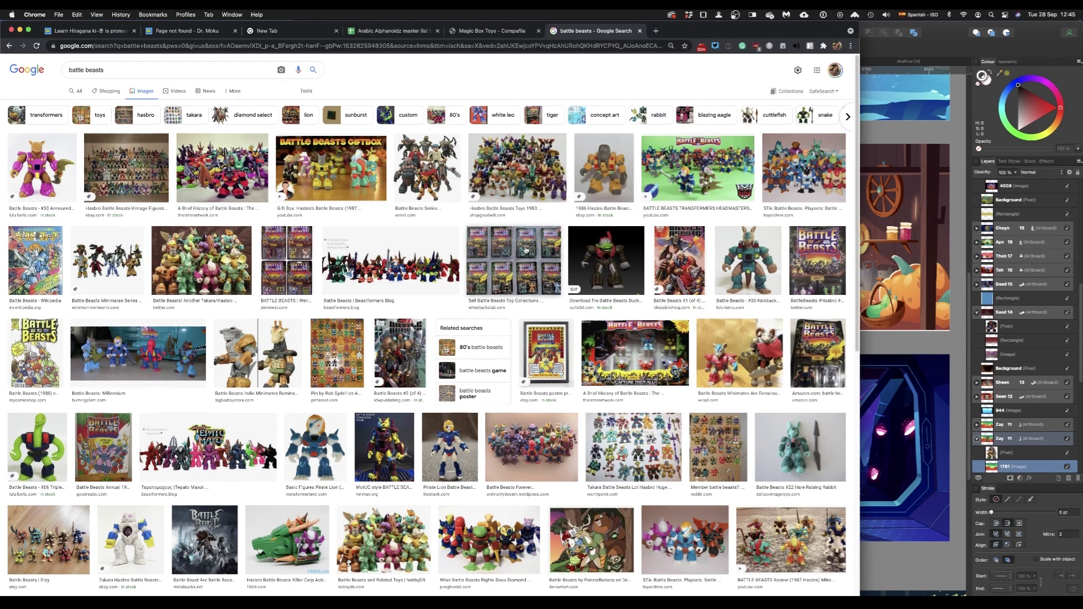
scroll(754, 240, "down", 2)
left_click(817, 172)
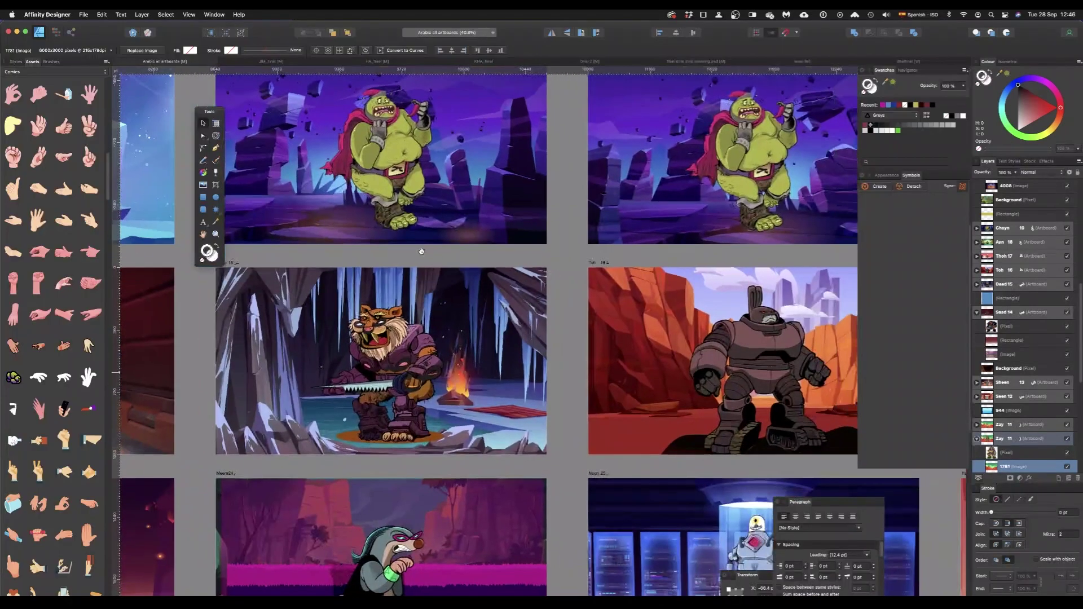
Return to Affinity Designer and look over the character scenes on the Arabic alphabet artboards
left_click_drag(546, 348, 451, 185)
scroll(450, 184, "right", 3)
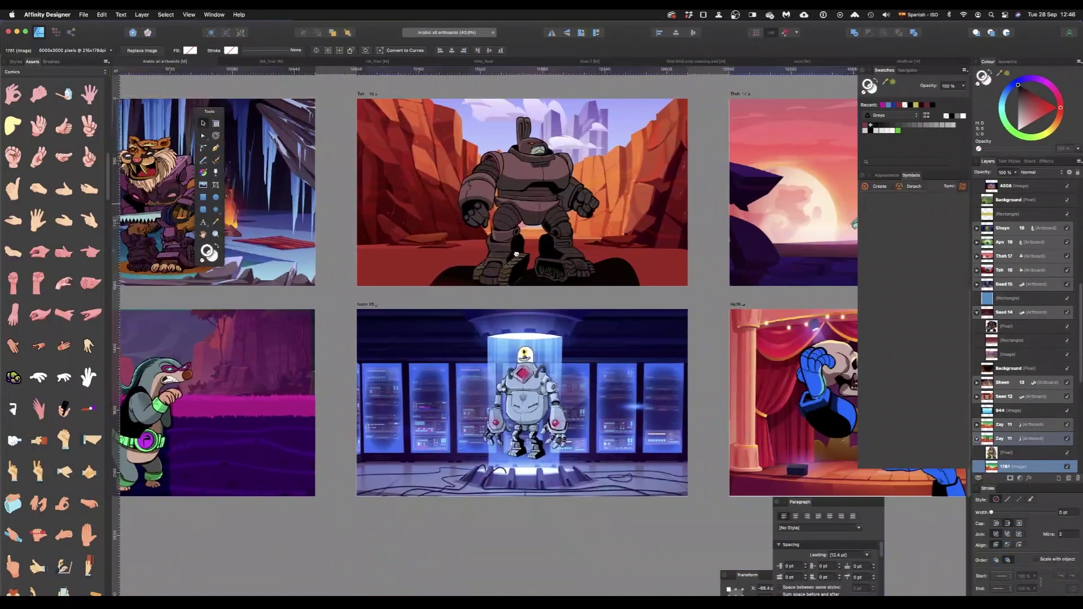
scroll(516, 255, "right", 10)
scroll(603, 305, "up", 4)
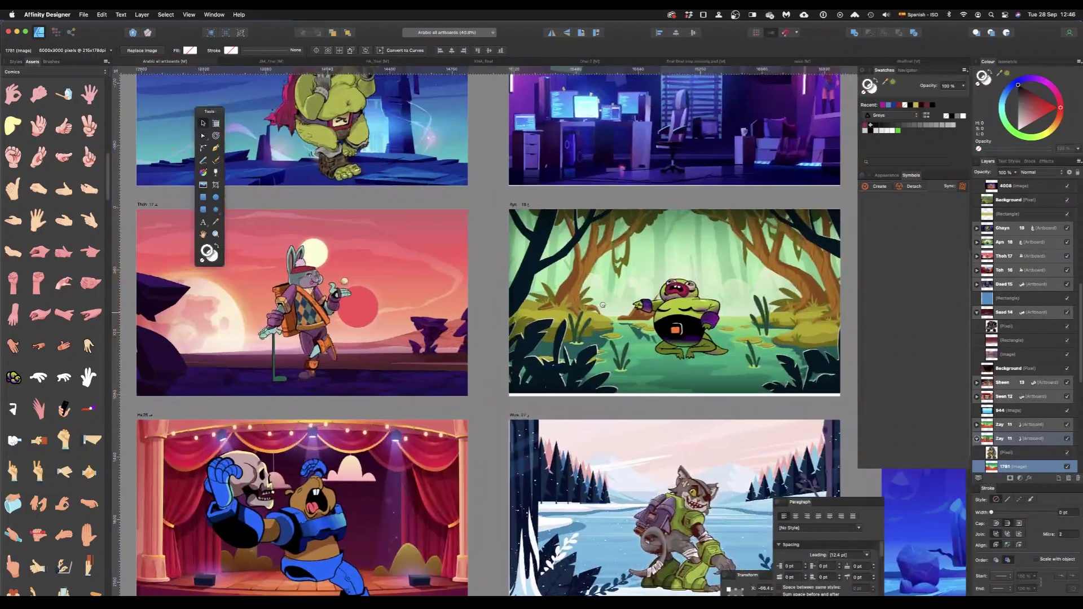
scroll(603, 305, "right", 8)
scroll(491, 277, "down", 3)
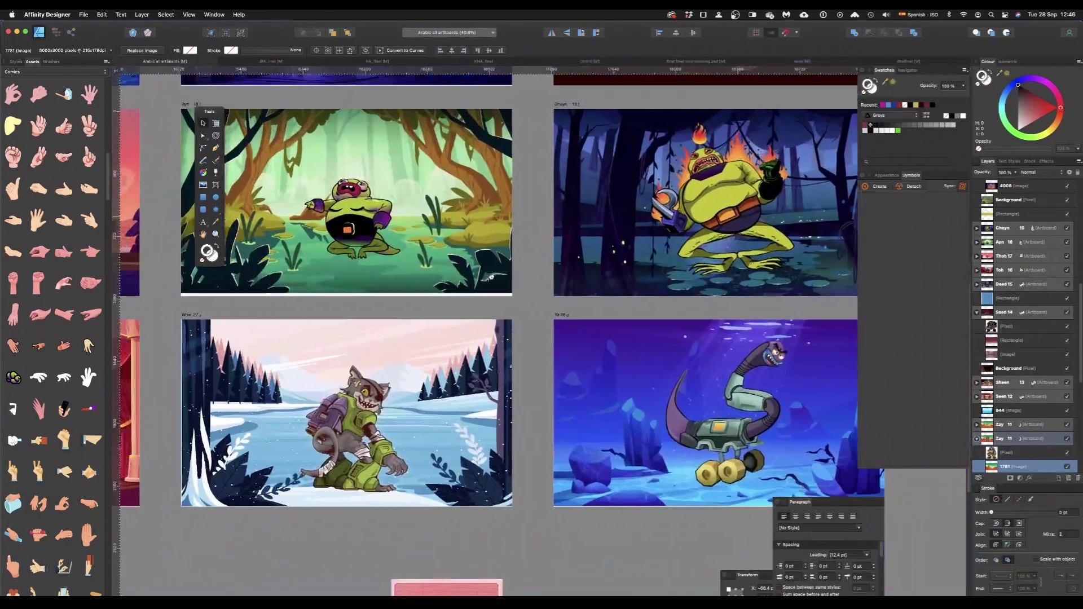
scroll(491, 276, "down", 2)
scroll(534, 291, "right", 2)
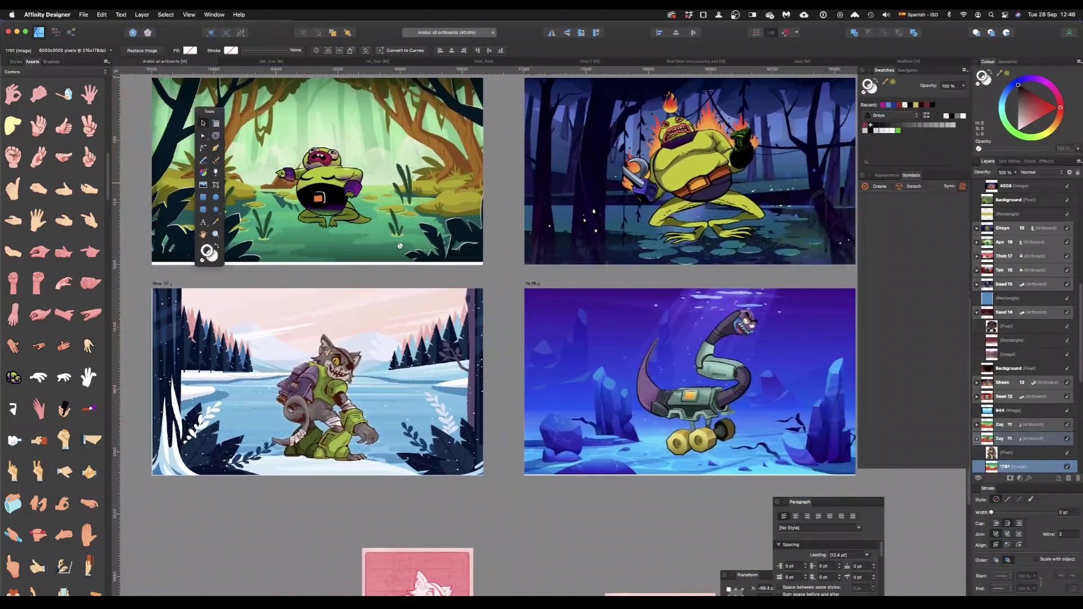
scroll(331, 217, "left", 8)
scroll(332, 217, "up", 1)
scroll(364, 217, "left", 20)
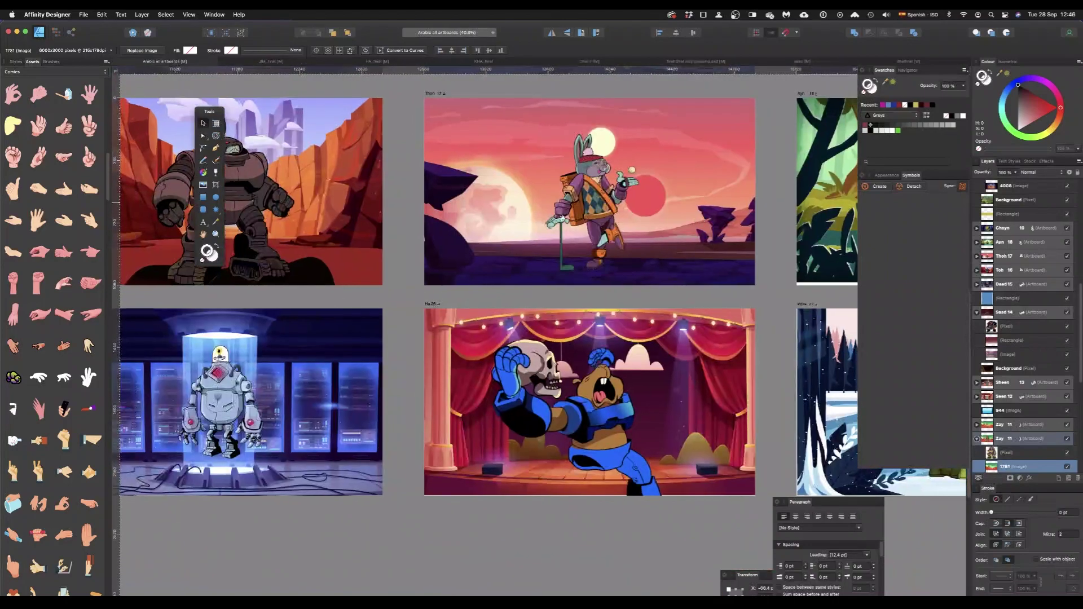
scroll(468, 208, "up", 1)
scroll(467, 208, "left", 18)
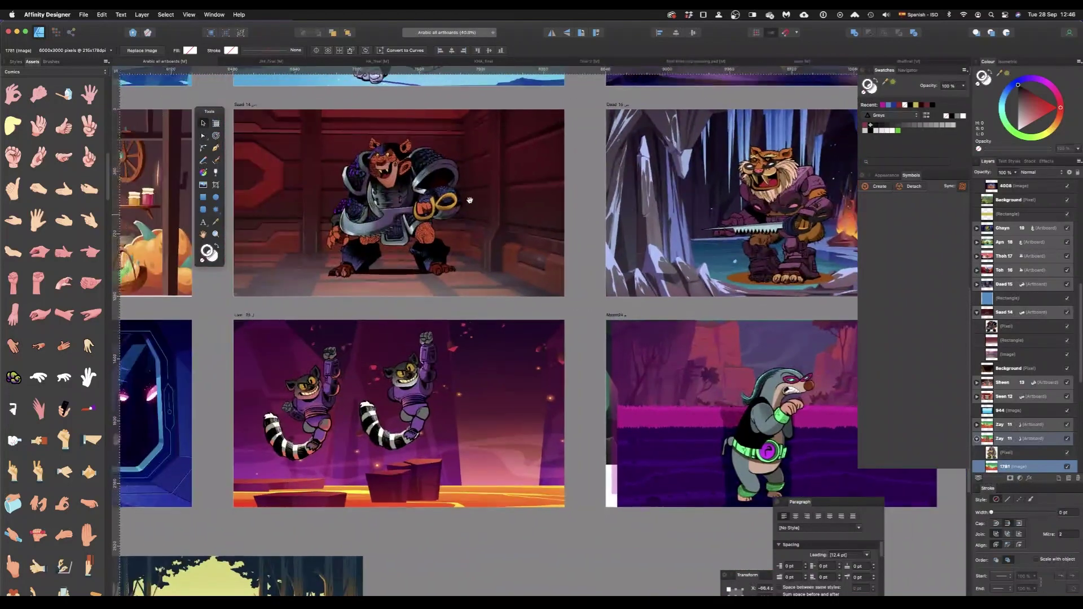
scroll(467, 208, "up", 2)
scroll(419, 282, "left", 6)
scroll(419, 282, "down", 2)
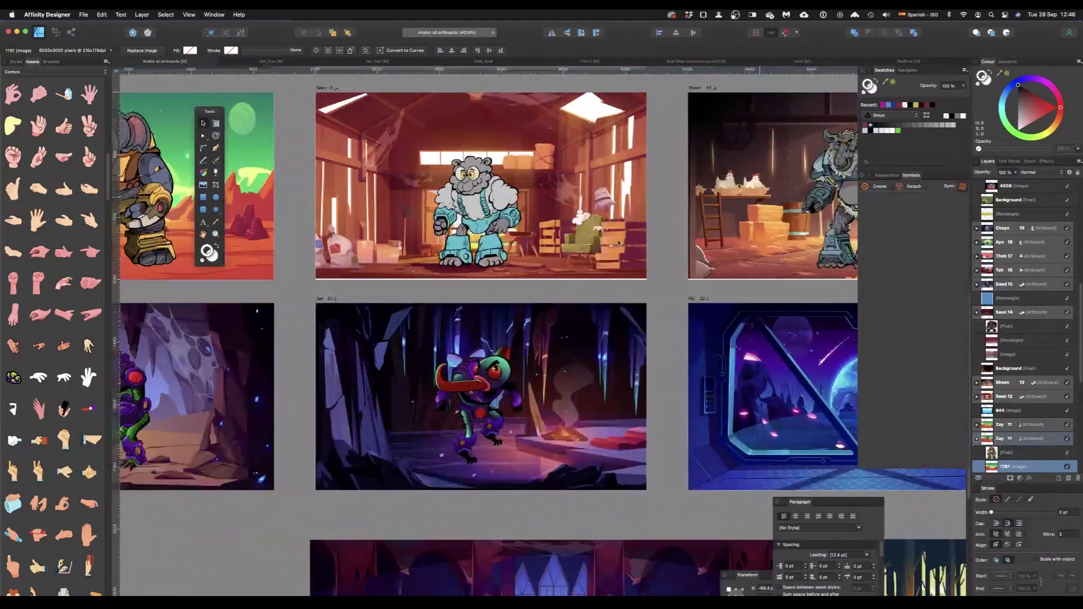
scroll(352, 208, "left", 8)
scroll(352, 207, "down", 1)
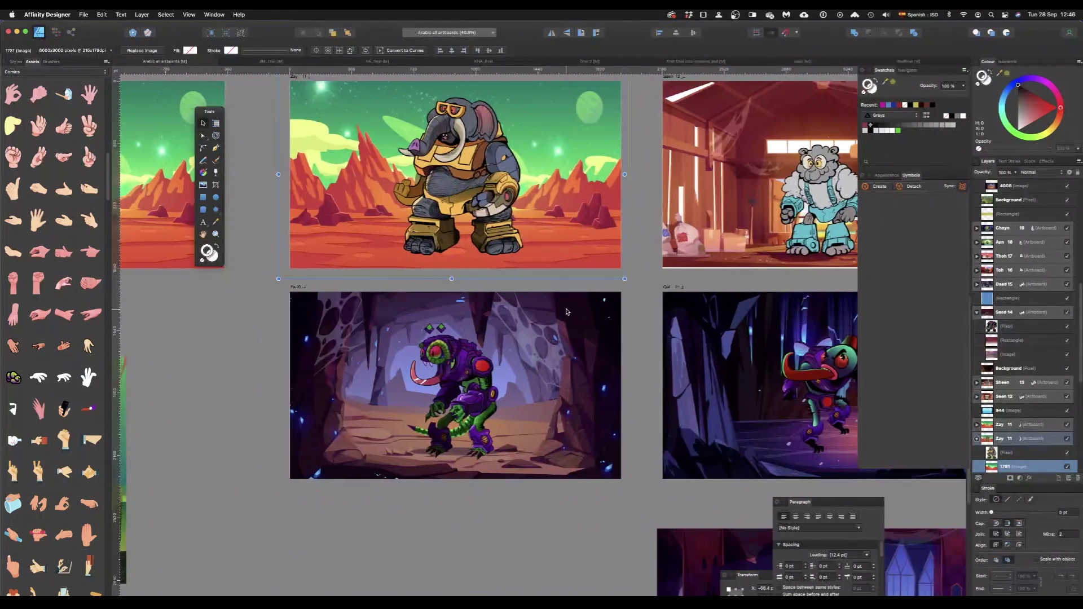
Select the purple and green creature in the cave scene and isolate its layer to examine the artwork
left_click(464, 390)
scroll(457, 412, "up", 5)
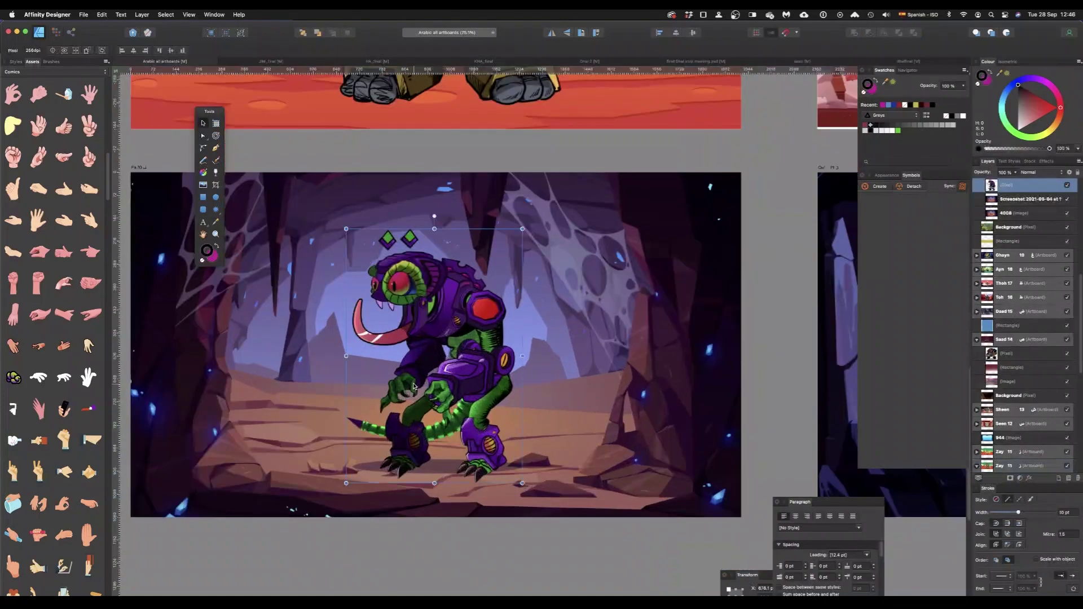
scroll(430, 352, "down", 3)
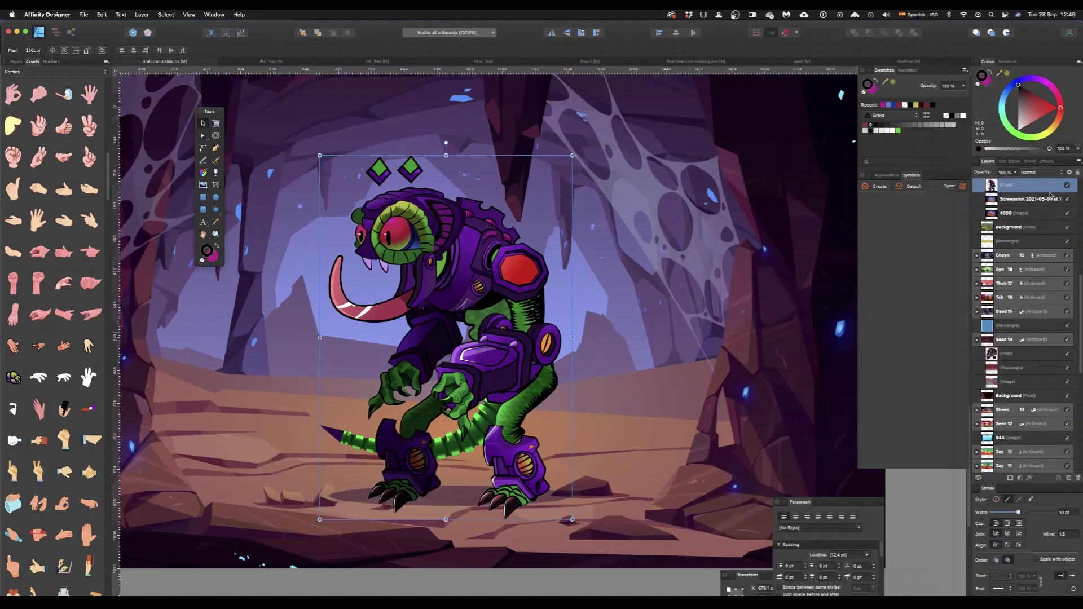
left_click(994, 186, "alt")
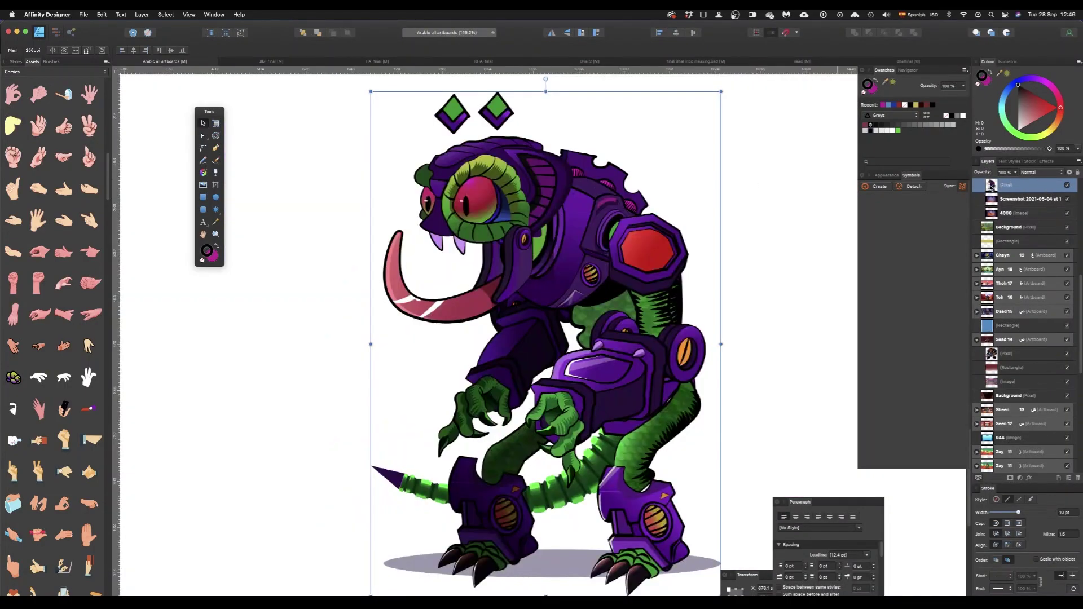
mouse_move(399, 595)
scroll(412, 295, "down", 5)
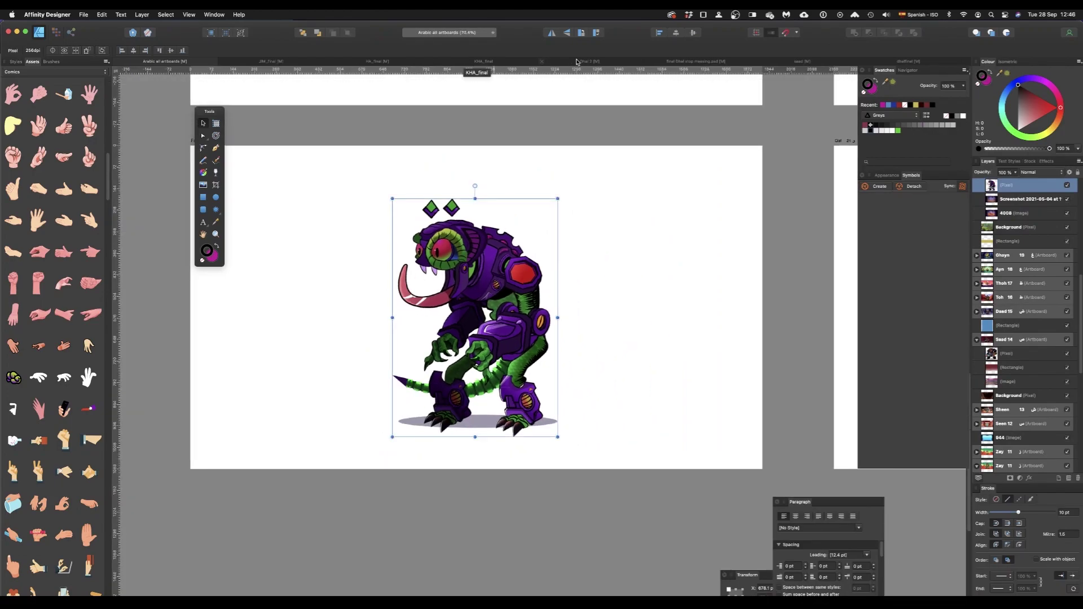
left_click(481, 133)
scroll(555, 283, "down", 3)
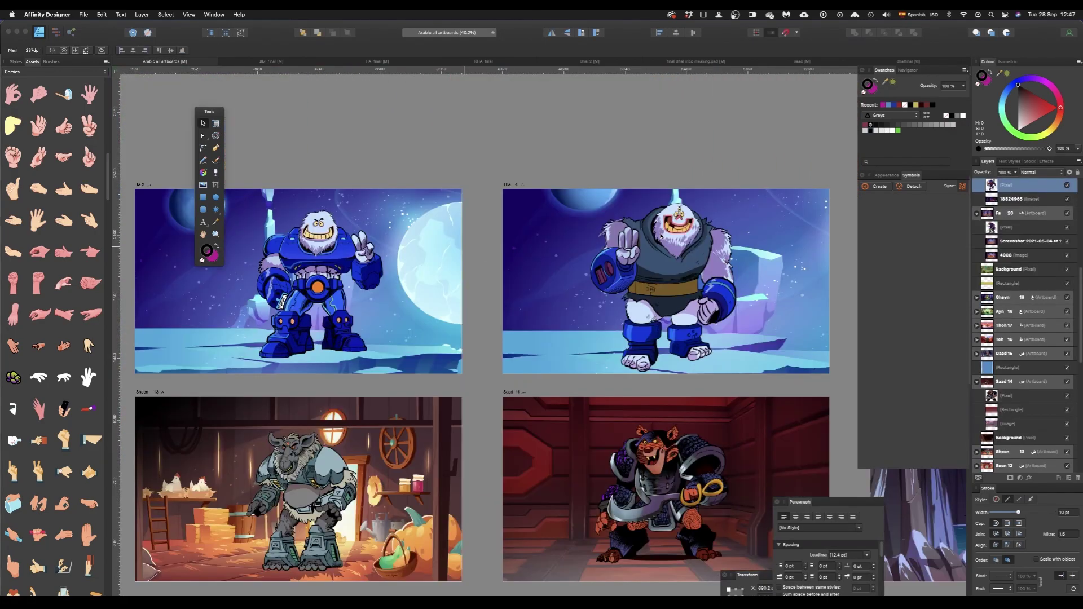
Select the hooded yeti's group on the Tha artboard and examine its artwork up close
scroll(726, 257, "up", 6)
left_click(541, 128)
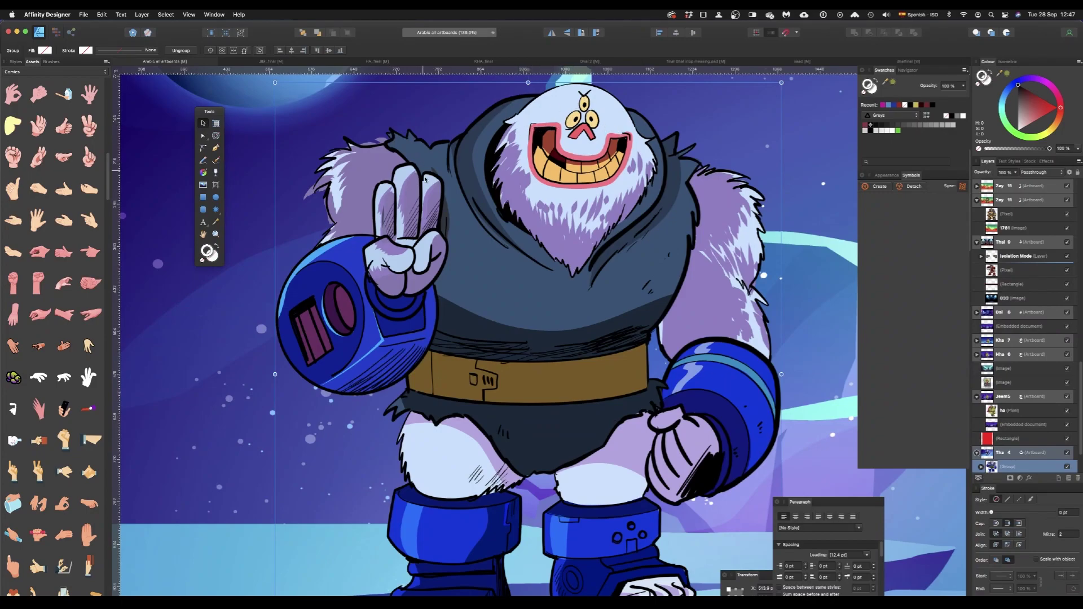
scroll(409, 210, "down", 1)
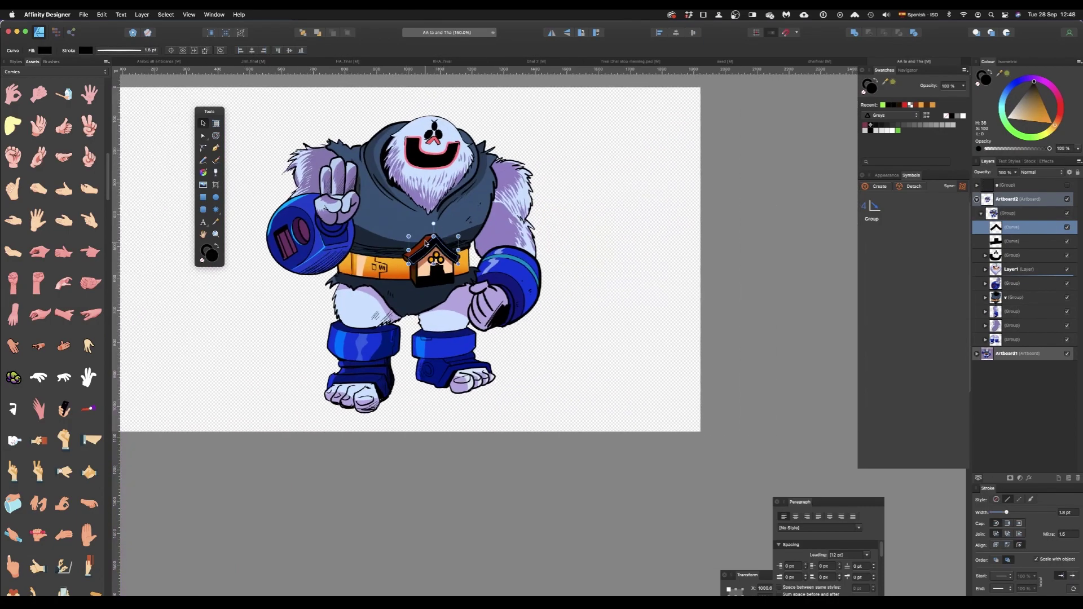
In the AA ta and Tha document, hide the two house shadow curves and the face shadow group to inspect the coloured yeti
scroll(426, 244, "up", 4)
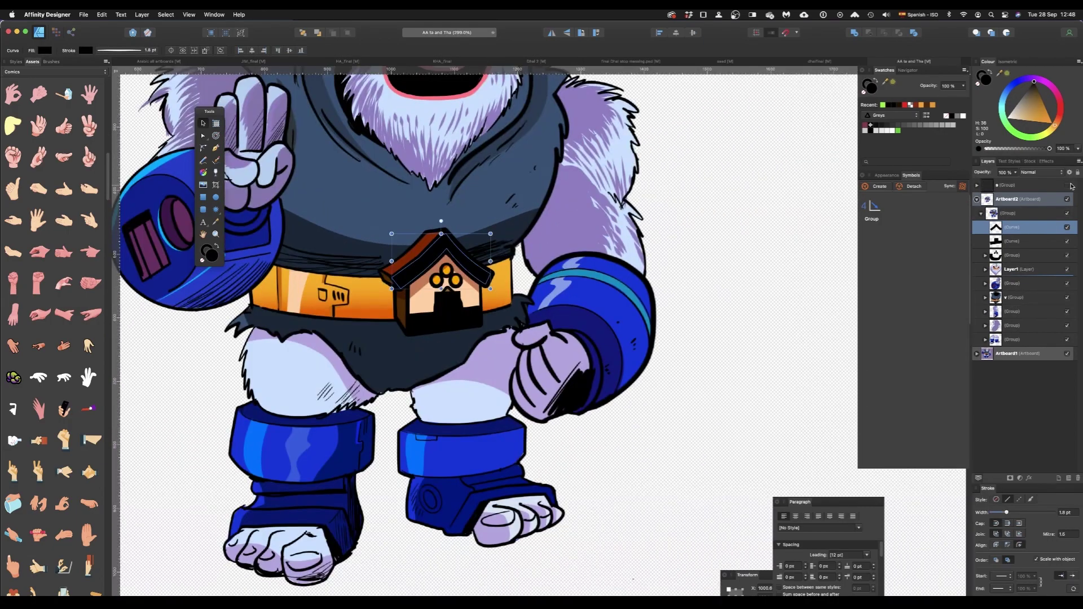
left_click(1010, 254, "shift")
scroll(499, 201, "down", 4)
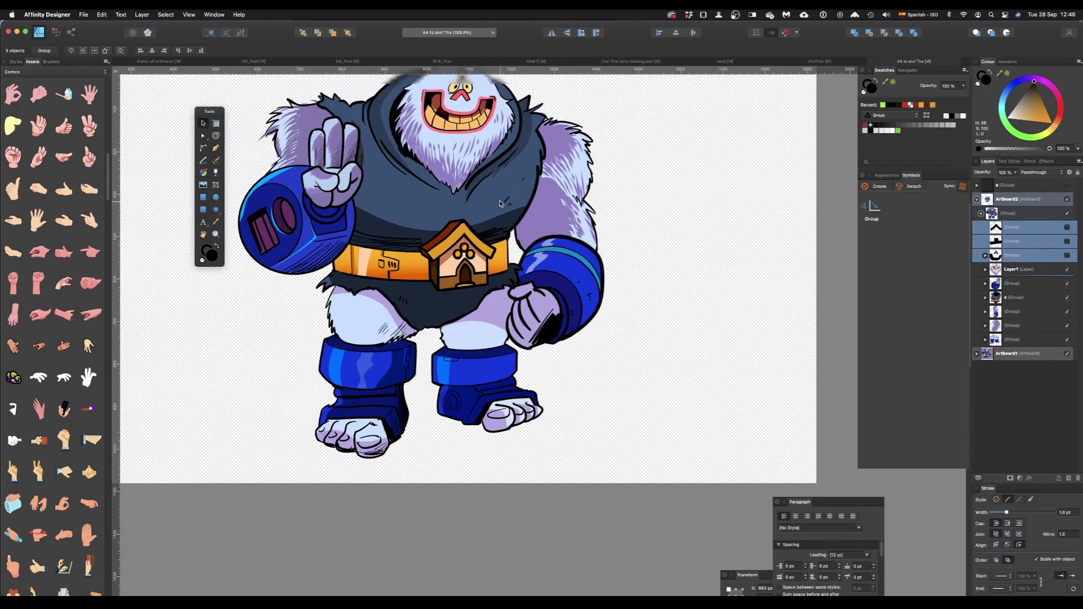
scroll(601, 165, "up", 2)
scroll(429, 129, "up", 3)
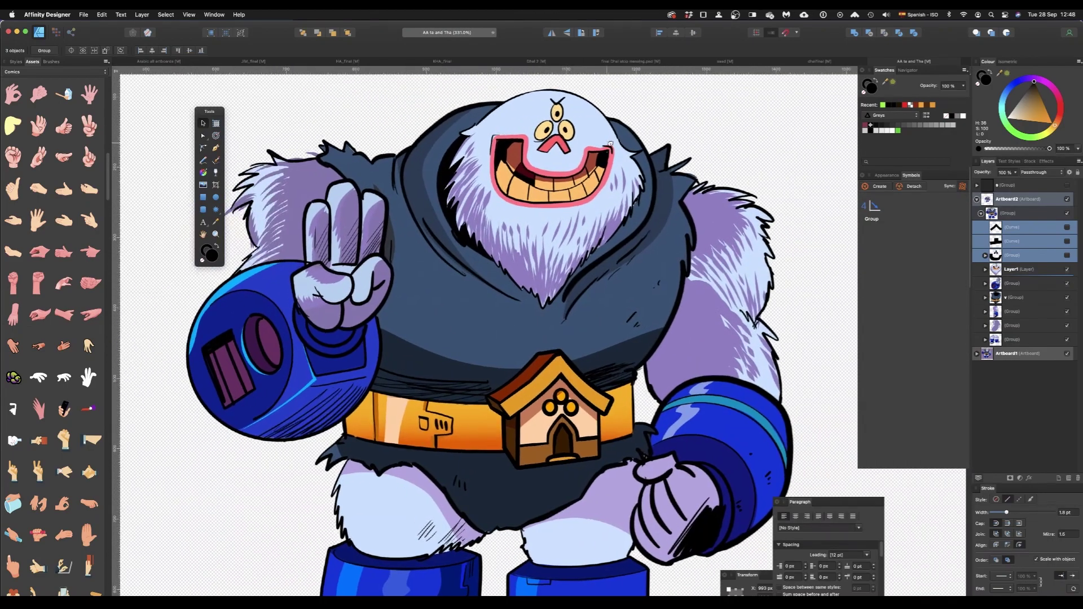
key("super+d")
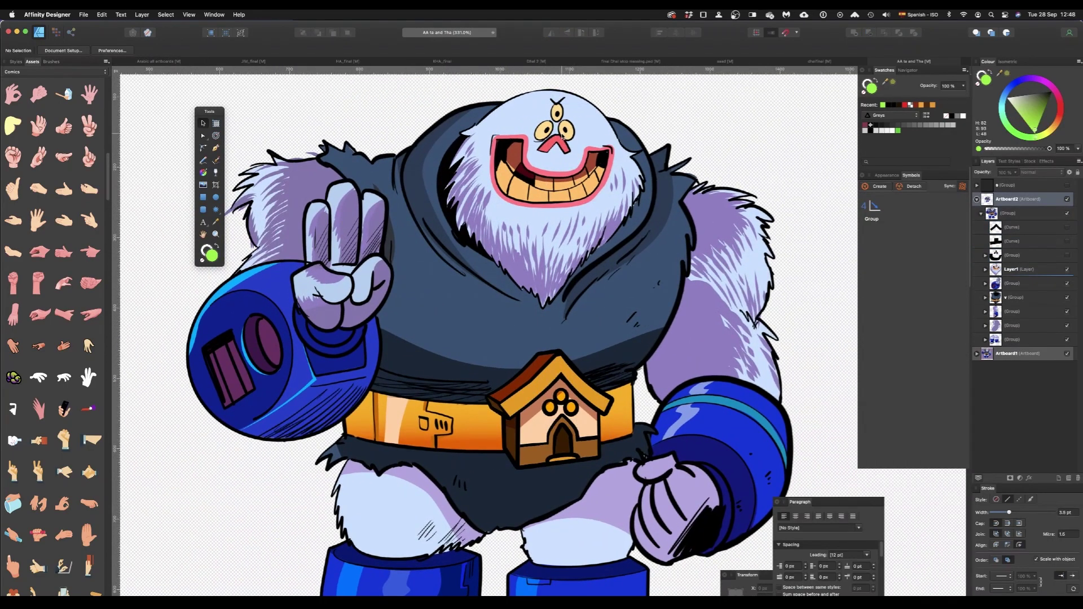
left_click(558, 377)
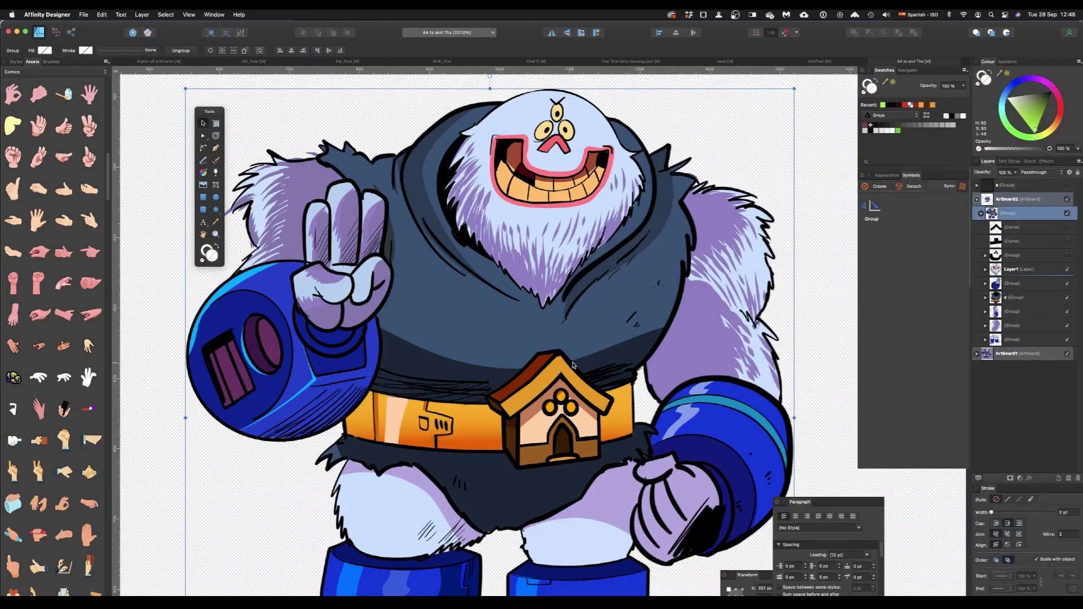
scroll(583, 371, "down", 5)
scroll(576, 338, "up", 4)
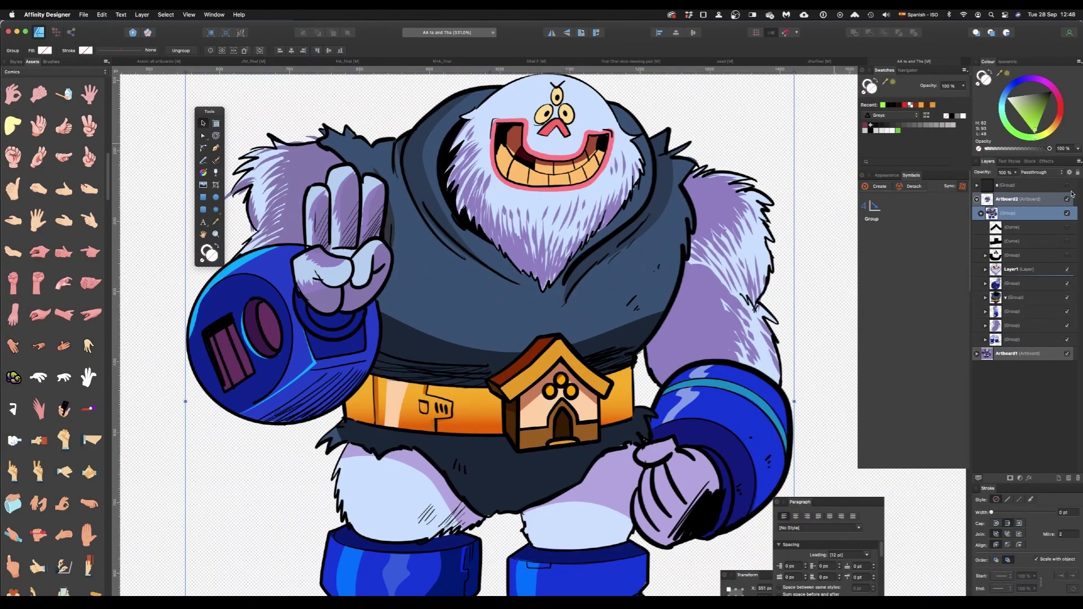
Show the face's black shadow group, view it in isolation, and select the shadow curve of the belt house
left_click(1067, 256)
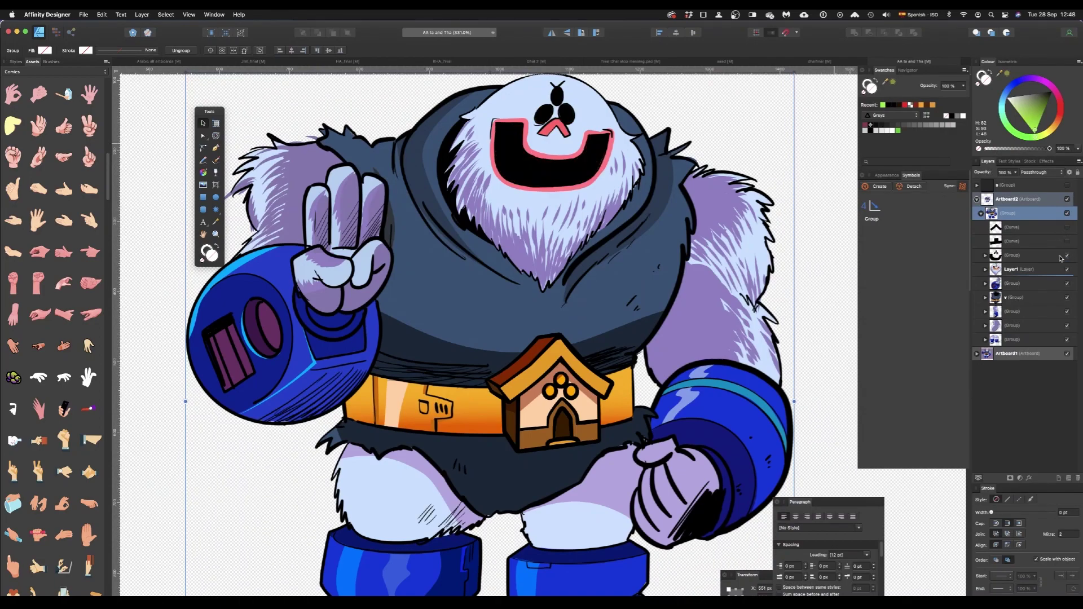
left_click(995, 256, "alt")
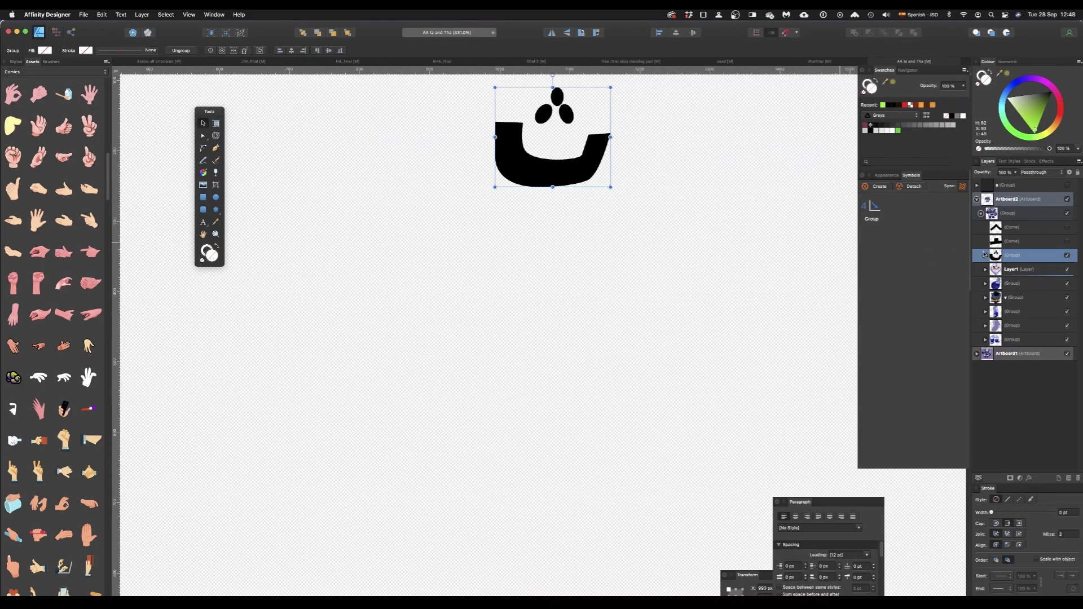
left_click(1050, 242)
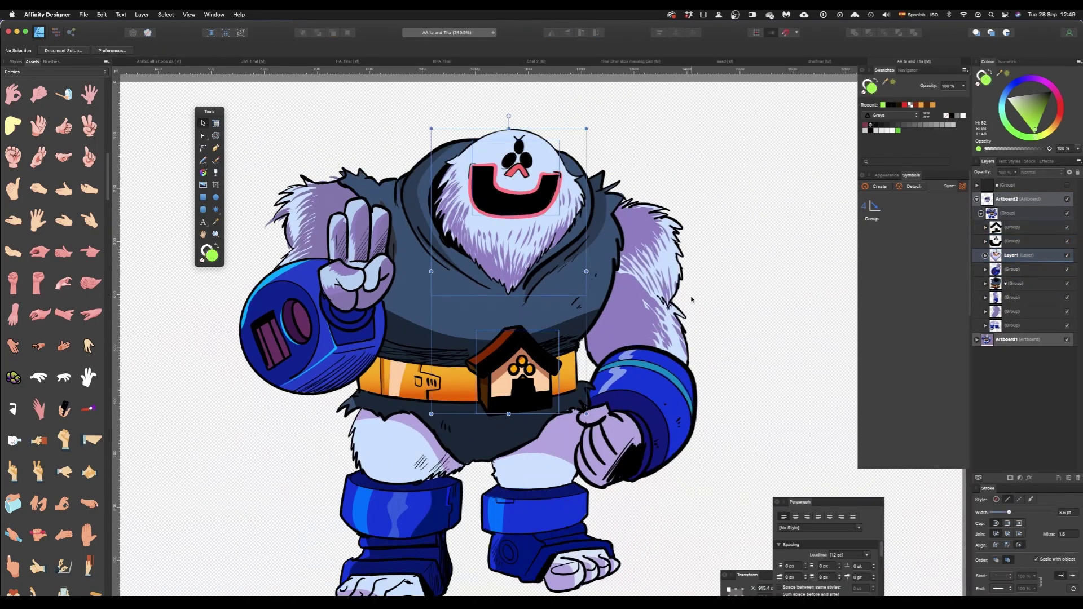
Hide the shadow group over the belt house and select the face's black shadow group
left_click(652, 307)
double_click(659, 289)
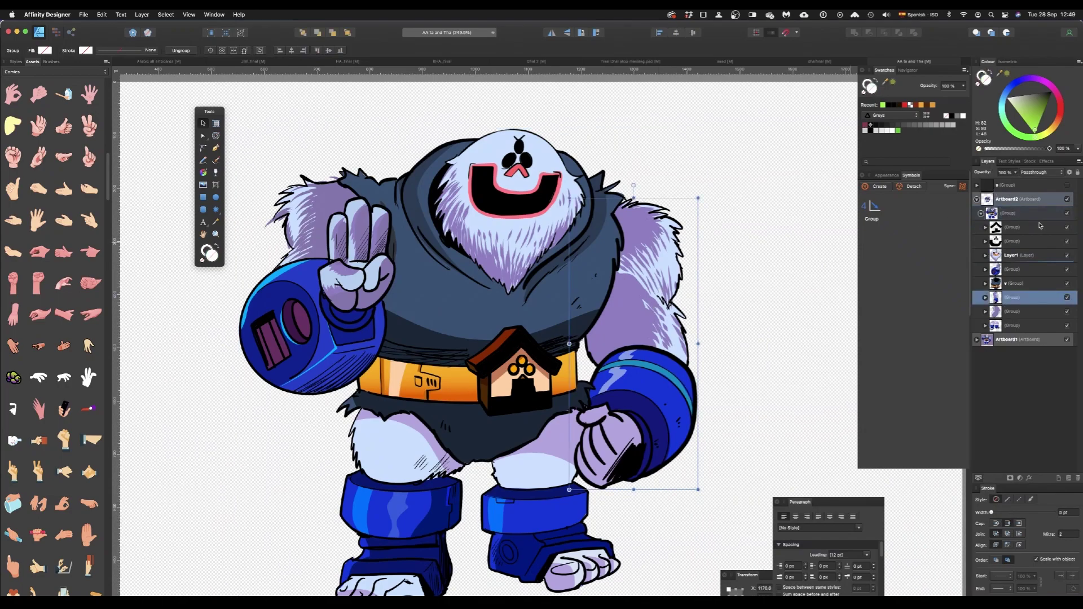
left_click(1067, 228)
left_click(1068, 244)
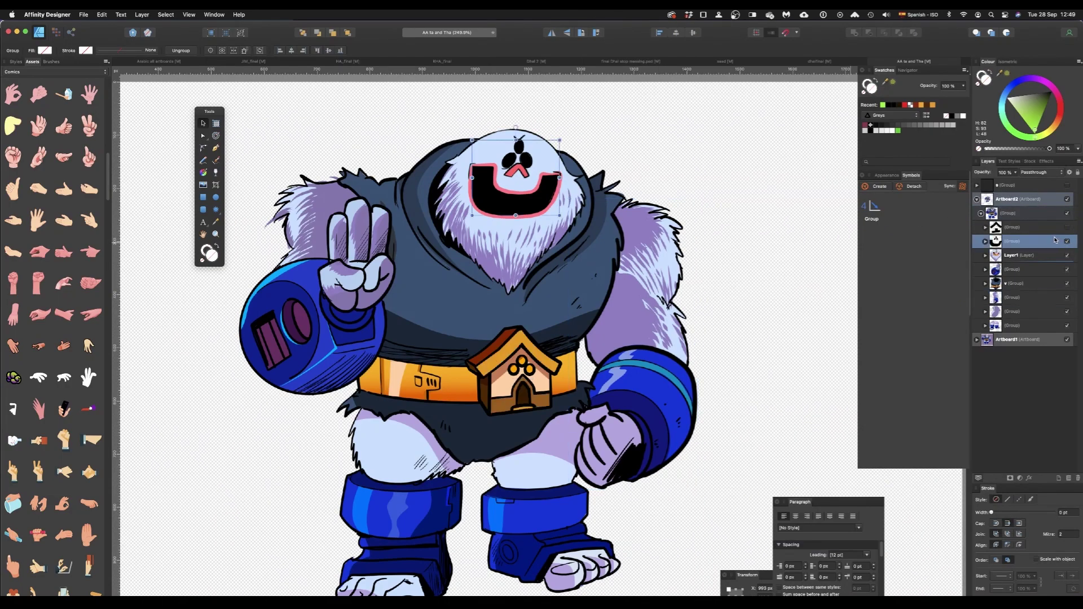
Hide the face's black shadow group, then try moving the raised arm's group and undo that move
left_click(1067, 241)
left_click_drag(402, 186, 341, 164)
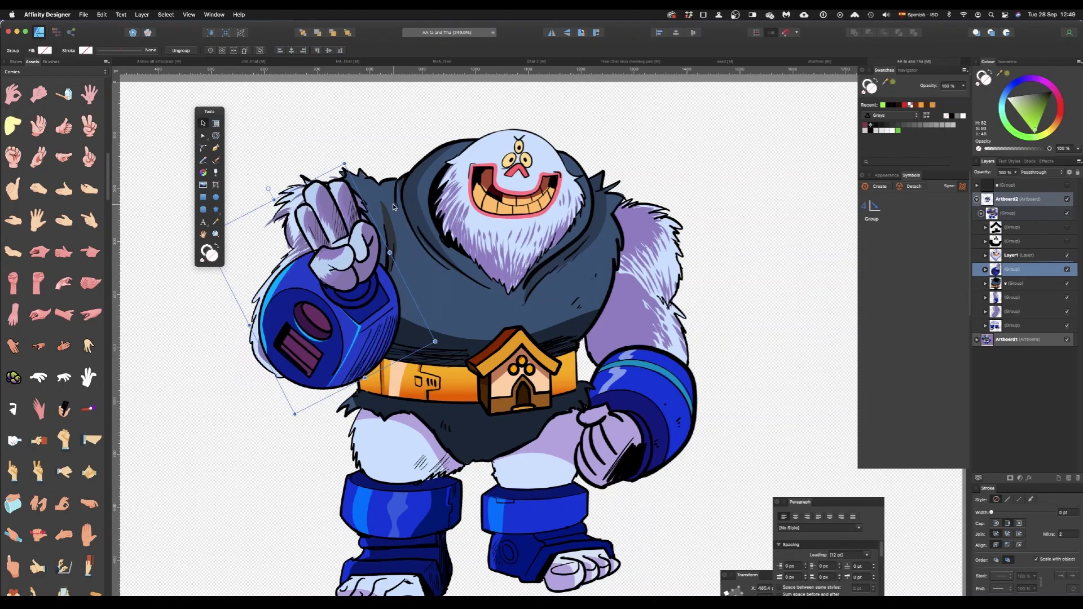
key("super+z")
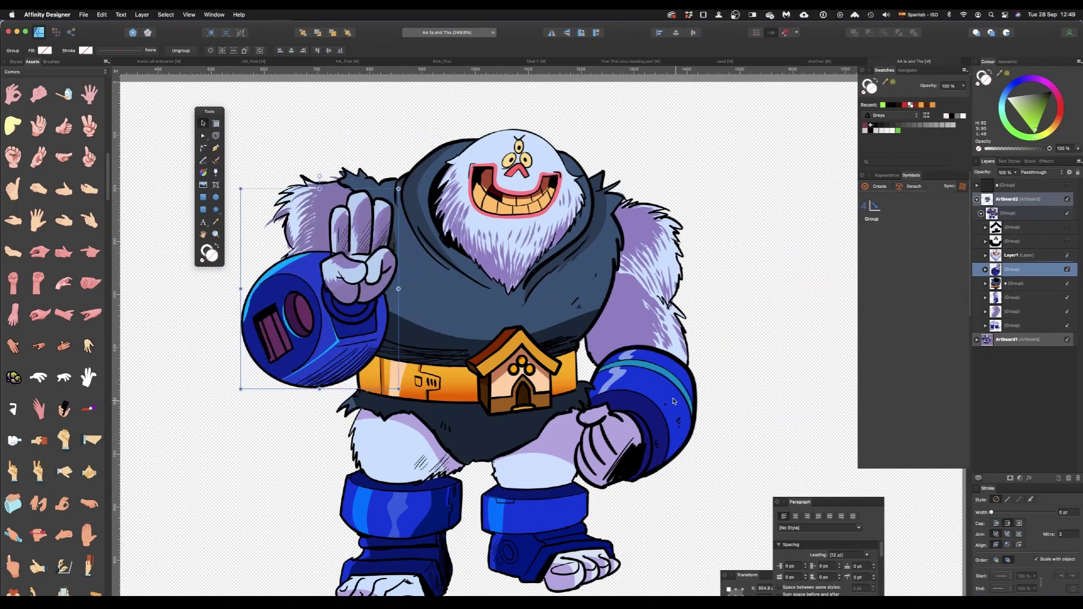
Select the yeti's lowered arm group, rotate and shift it at the shoulder to test its pose, and deselect it
left_click(673, 401)
scroll(641, 389, "down", 3)
mouse_move(644, 383)
left_mouse_down()
mouse_move(643, 373)
mouse_move(634, 438)
mouse_move(631, 399)
left_mouse_up()
left_click_drag(620, 242, 587, 243)
mouse_move(628, 347)
left_mouse_down()
mouse_move(645, 367)
mouse_move(637, 355)
left_mouse_up()
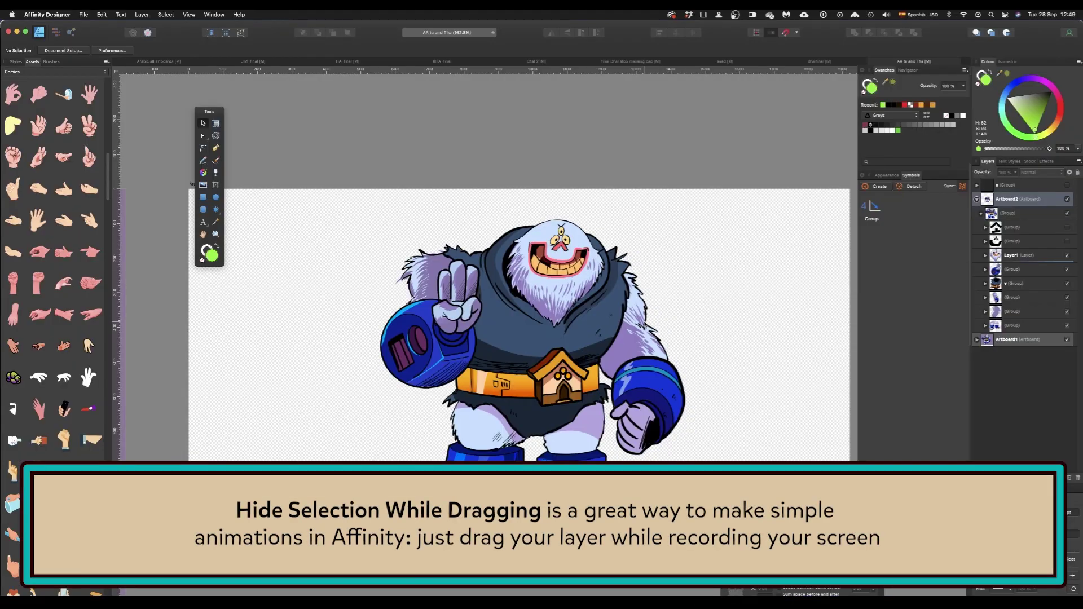
left_click(642, 327)
left_click(191, 109)
Move the Tools palette clear of the artboard label and fill Artboard2 with a pale grey-green background
left_click_drag(217, 113, 148, 135)
left_click(196, 183)
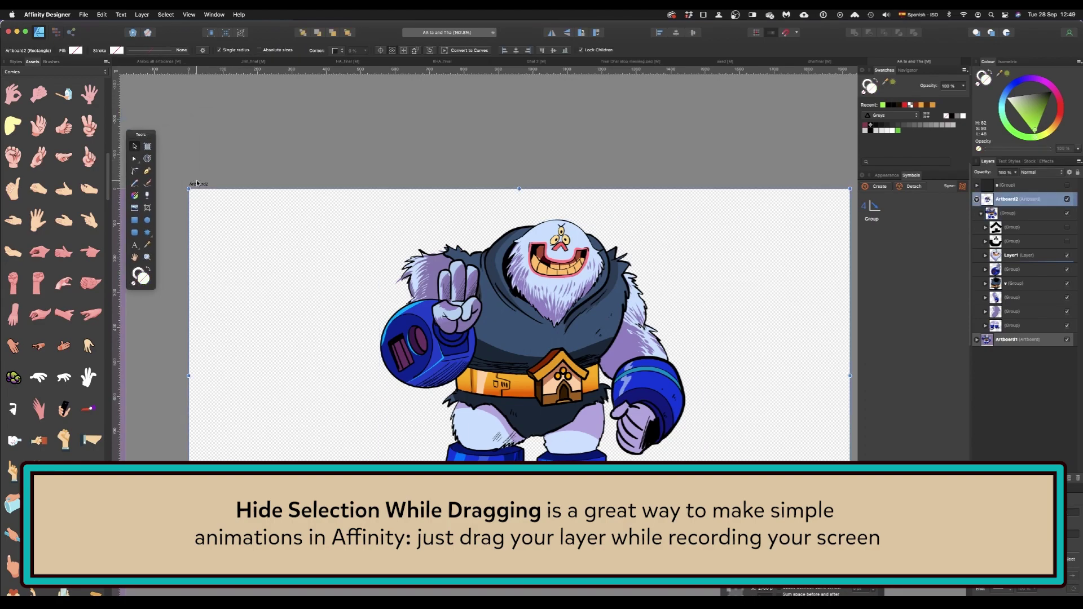
left_click_drag(1044, 104, 1019, 101)
Select the lowered arm's group inside the yeti group and swing and shift it slightly toward the body
left_click(650, 357)
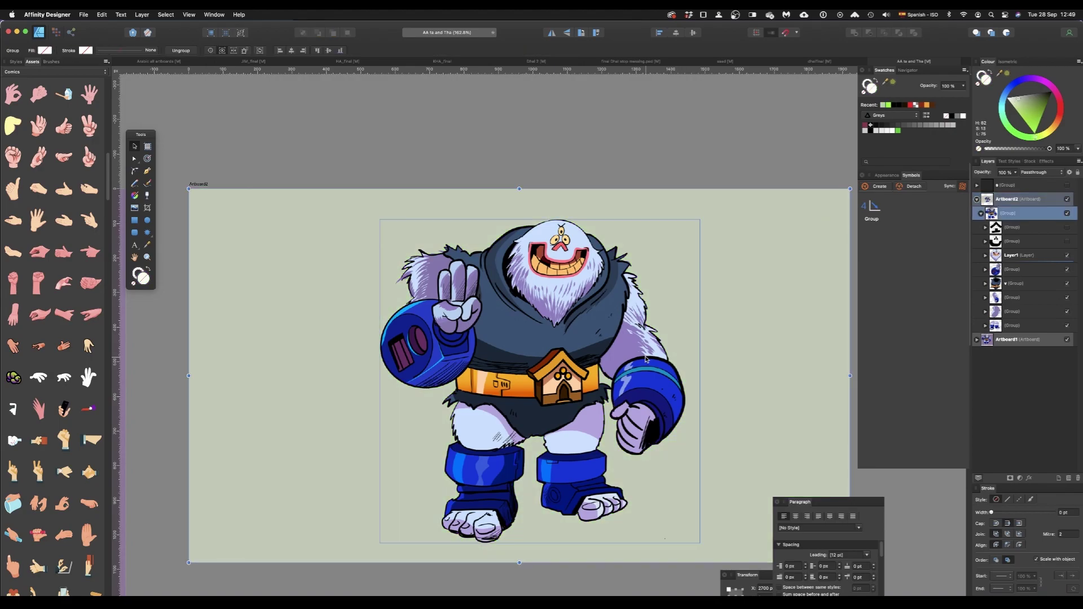
double_click(644, 352)
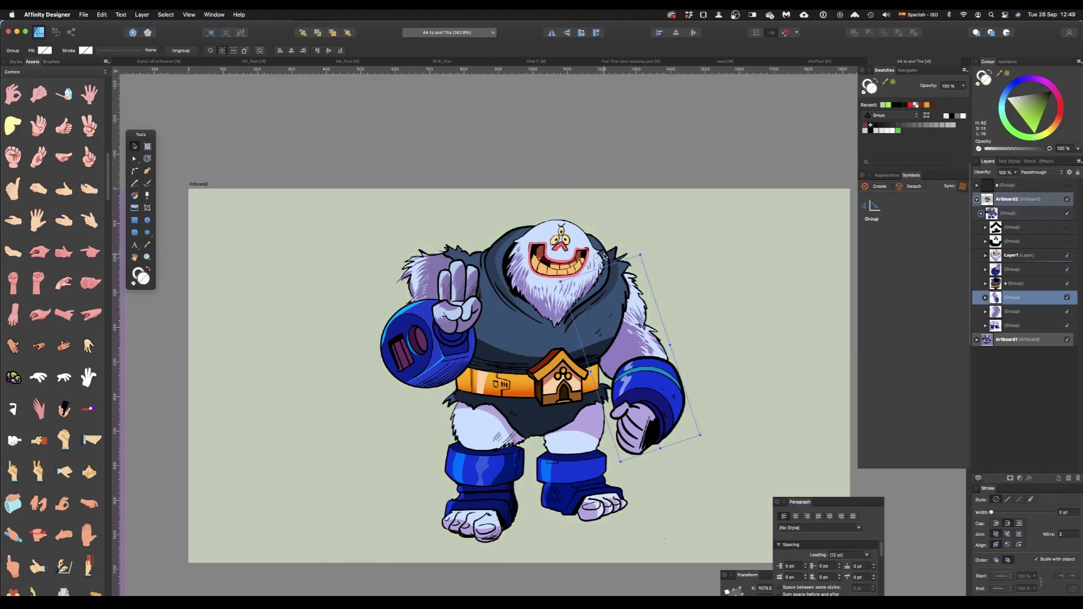
mouse_move(596, 255)
left_mouse_down()
mouse_move(615, 241)
mouse_move(589, 250)
mouse_move(606, 251)
mouse_move(626, 279)
mouse_move(617, 251)
mouse_move(633, 254)
mouse_move(564, 269)
mouse_move(573, 262)
mouse_move(592, 261)
mouse_move(536, 304)
mouse_move(597, 254)
left_mouse_up()
mouse_move(665, 378)
left_mouse_down()
mouse_move(653, 375)
mouse_move(653, 392)
left_mouse_up()
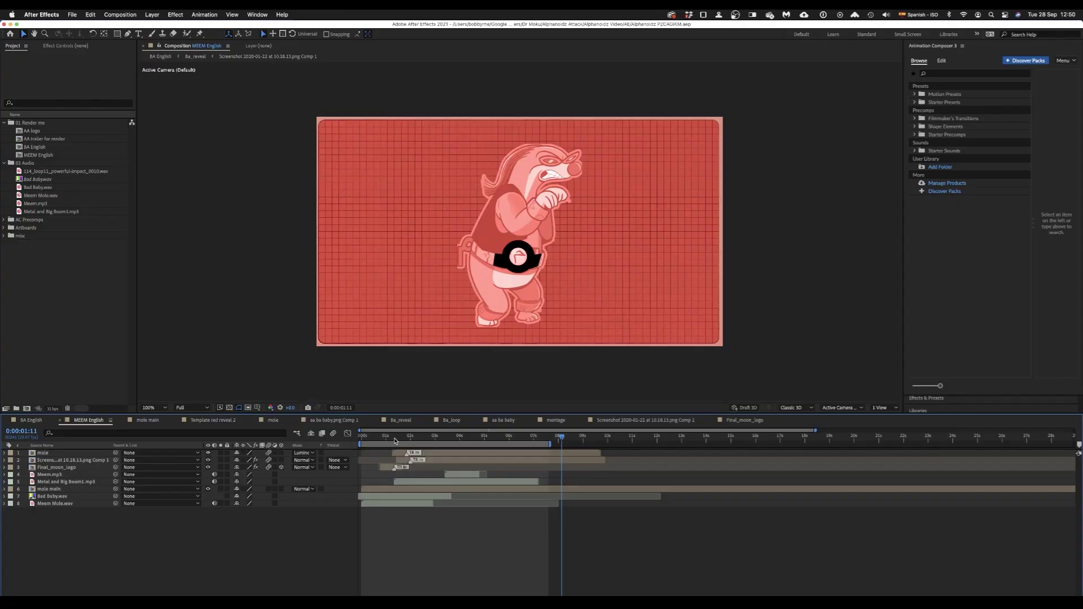
Switch to After Effects, return the MEEM English composition to its start and preview the mole animation
mouse_move(395, 441)
left_mouse_down()
mouse_move(357, 443)
mouse_move(389, 434)
left_mouse_up()
left_click_drag(394, 433, 340, 444)
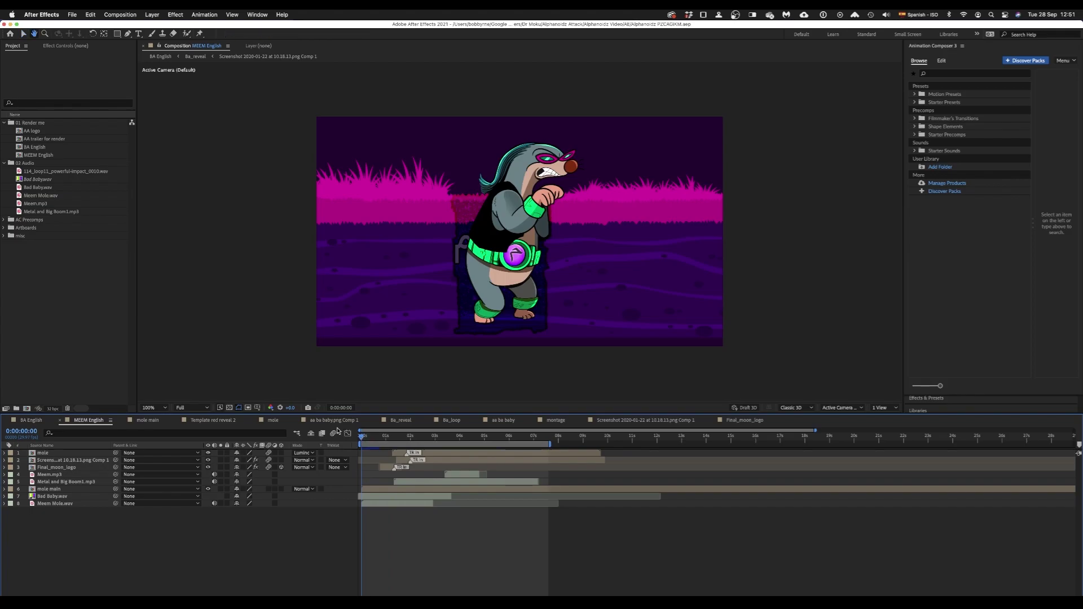
key("space")
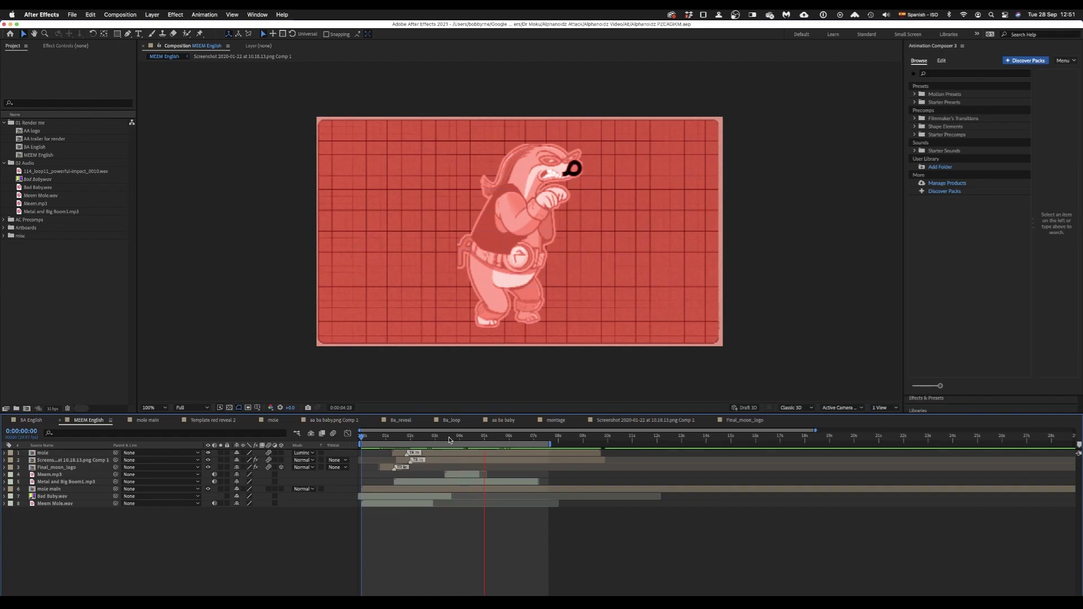
Stop the preview and scrub the MEEM English timeline from the start to 0:00:05:02 to examine how the letter strokes animate over the mole
left_click(410, 443)
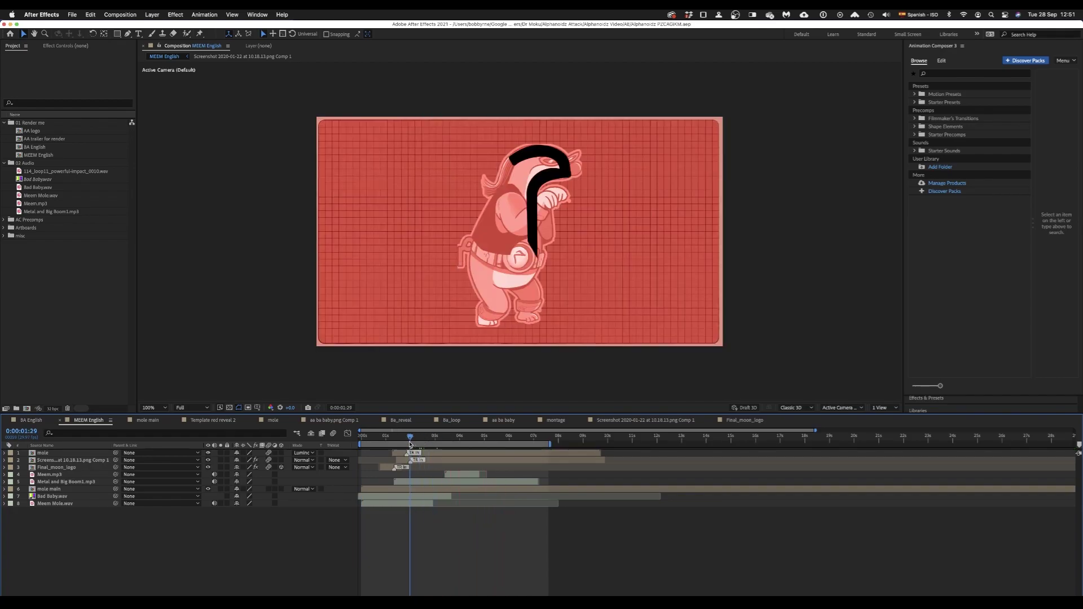
mouse_move(411, 443)
left_mouse_down()
mouse_move(367, 445)
mouse_move(410, 441)
left_mouse_up()
left_click_drag(408, 440, 355, 447)
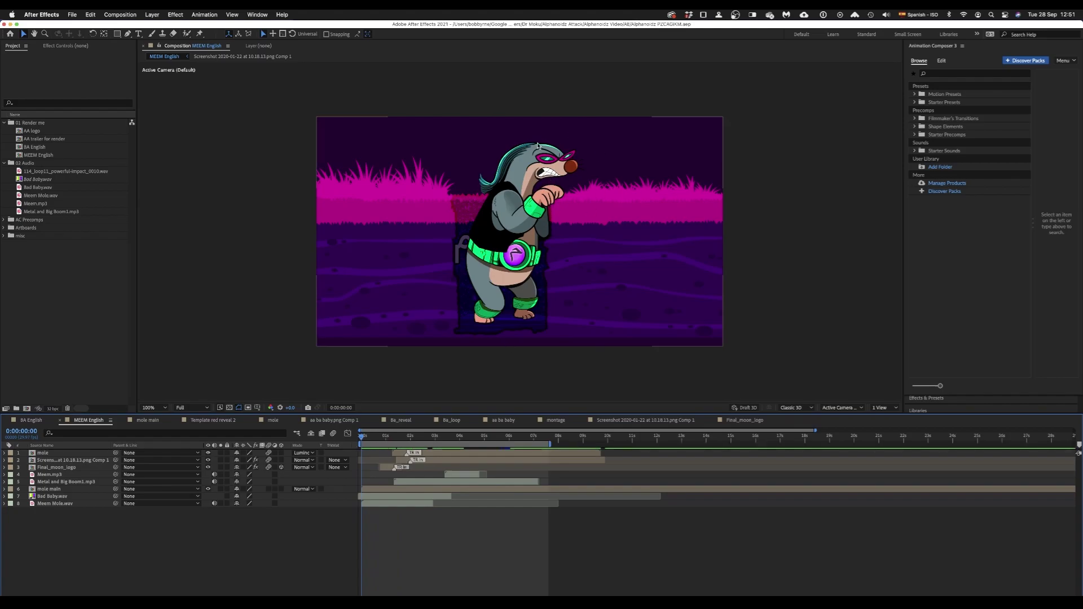
left_click_drag(389, 439, 439, 439)
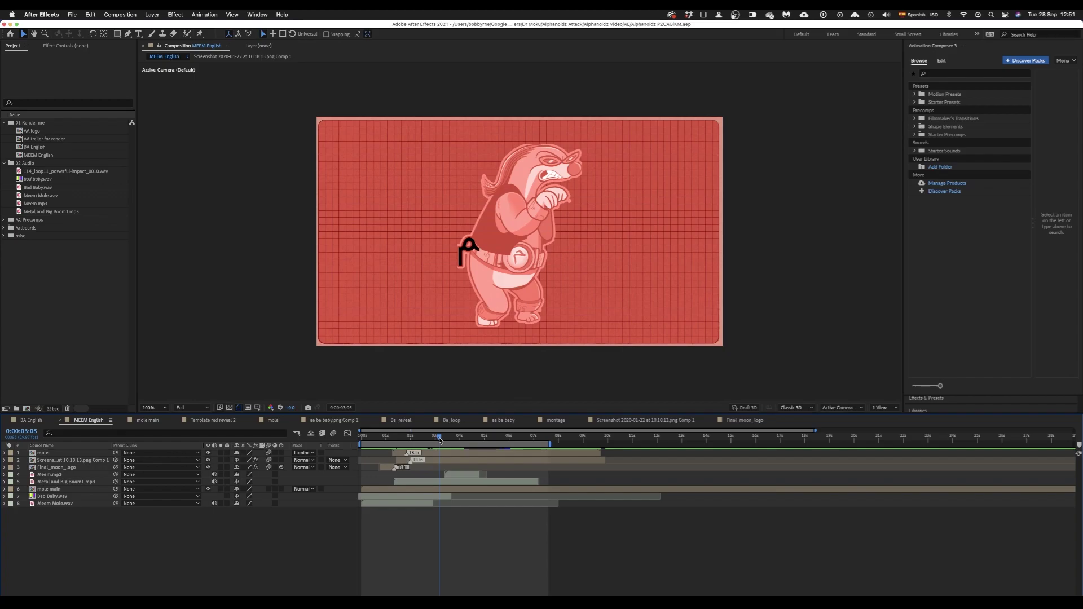
left_click_drag(452, 441, 486, 441)
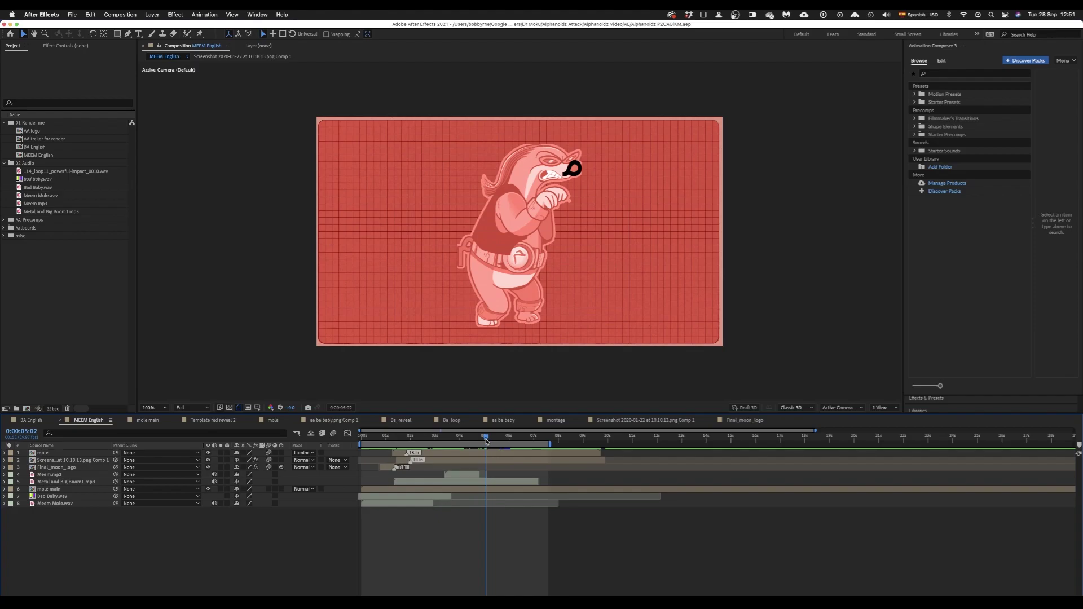
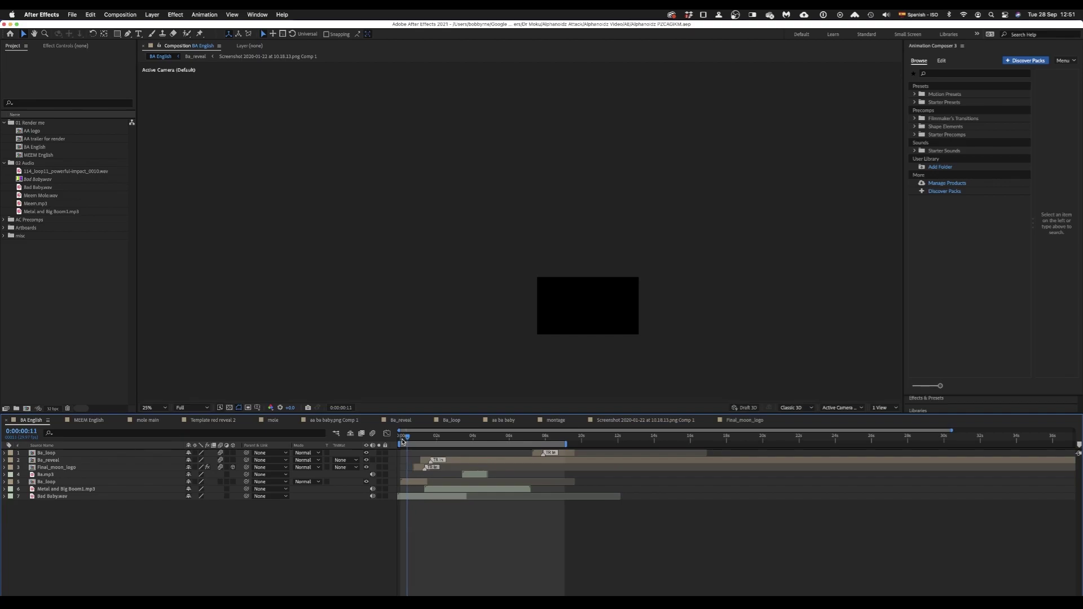
Scrub and preview the start of the BA English composition to examine how the baby character turns into the letter reveal
scroll(616, 373, "up", 4)
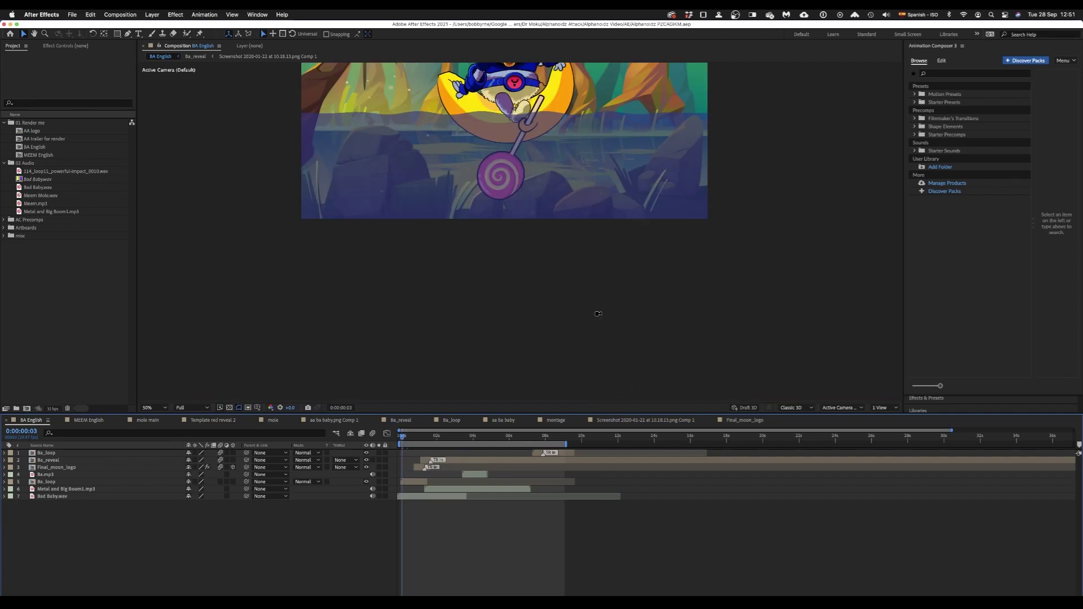
scroll(597, 315, "down", 2)
scroll(585, 231, "up", 2)
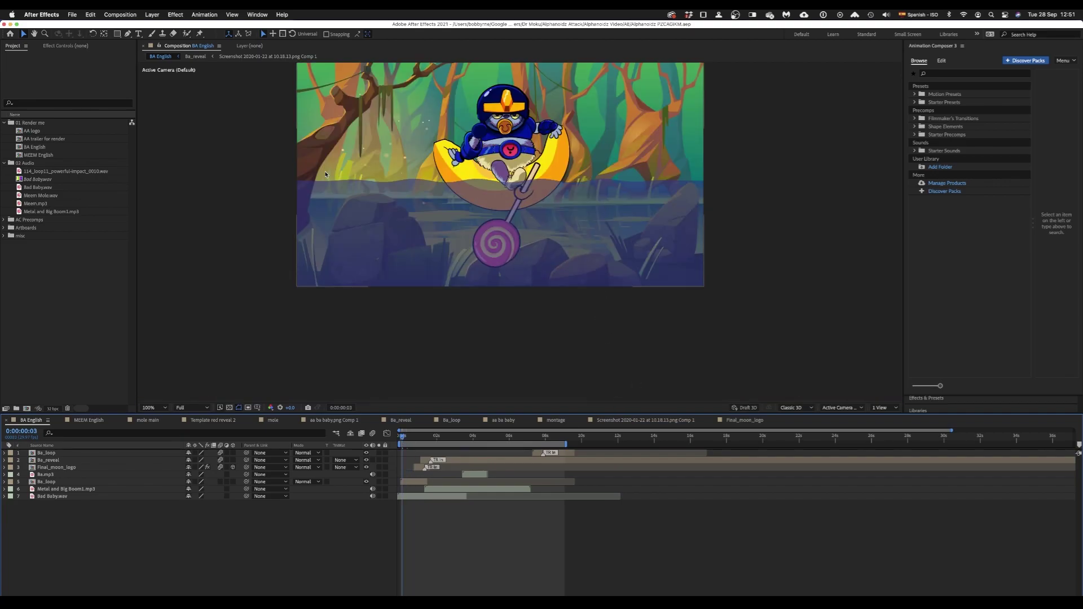
scroll(467, 325, "up", 1)
scroll(466, 317, "down", 1)
left_click_drag(316, 147, 329, 200)
mouse_move(406, 439)
left_mouse_down()
mouse_move(541, 437)
mouse_move(411, 446)
mouse_move(423, 445)
left_mouse_up()
key("space")
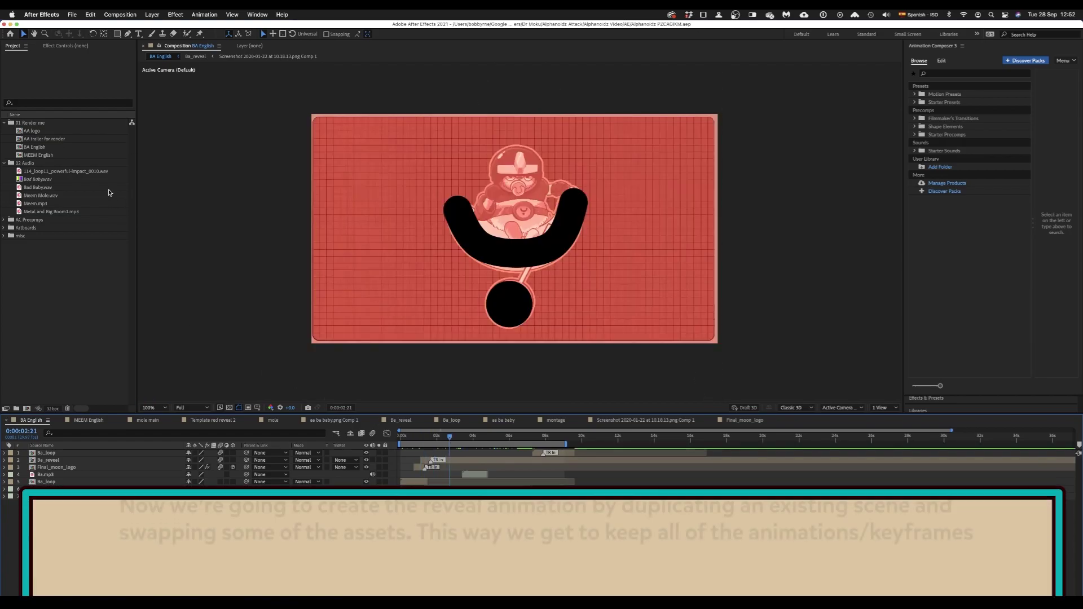
Duplicate the MEEM English composition in the project and rename the copy THA English
key("super+Tab")
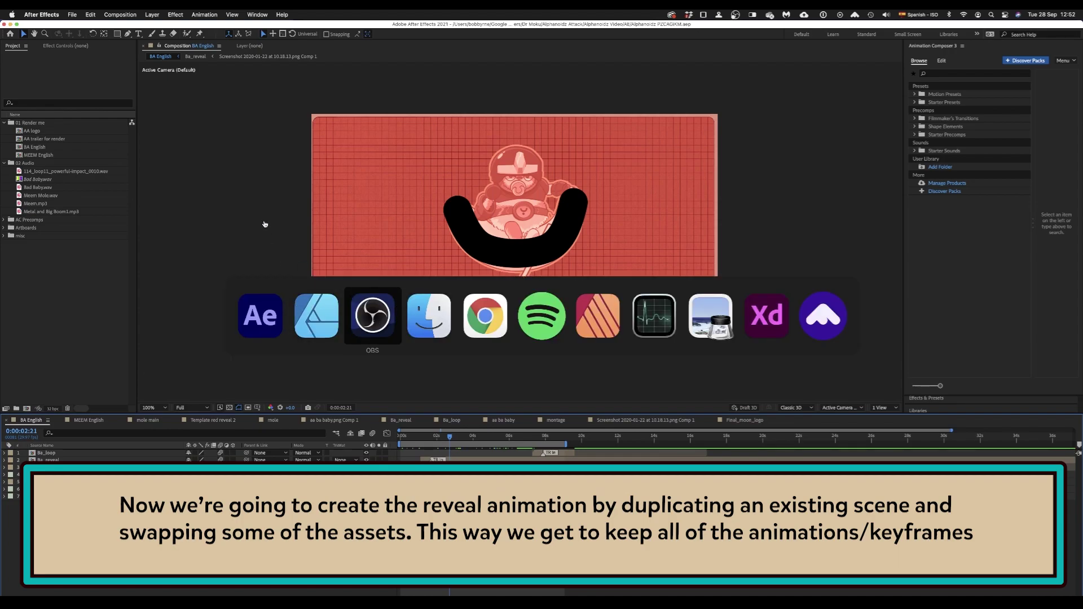
key("Escape")
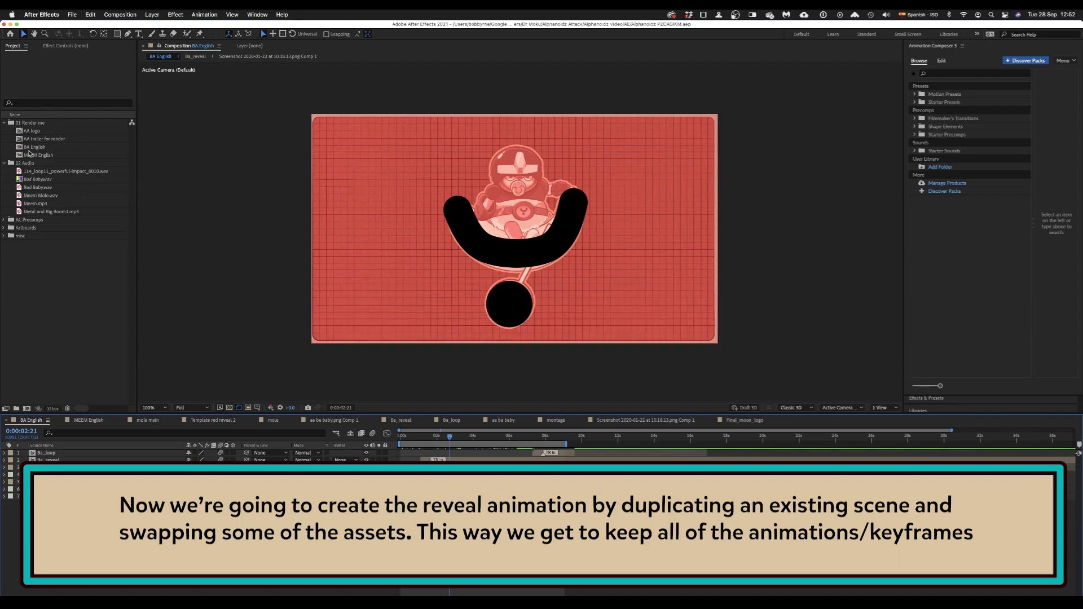
left_click(30, 147)
left_click(27, 155)
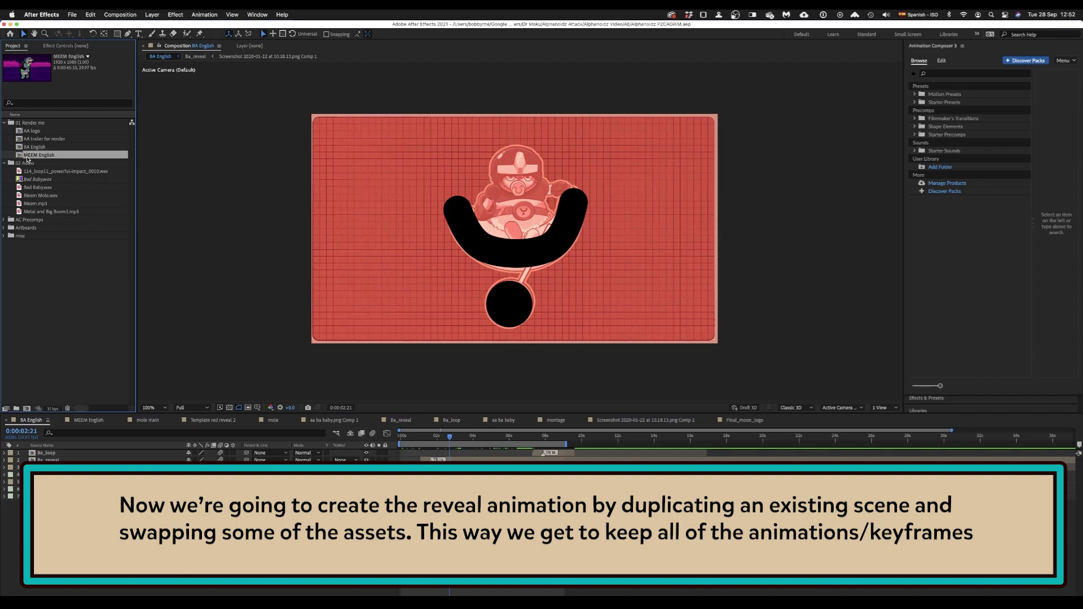
key("super+d")
key("Return")
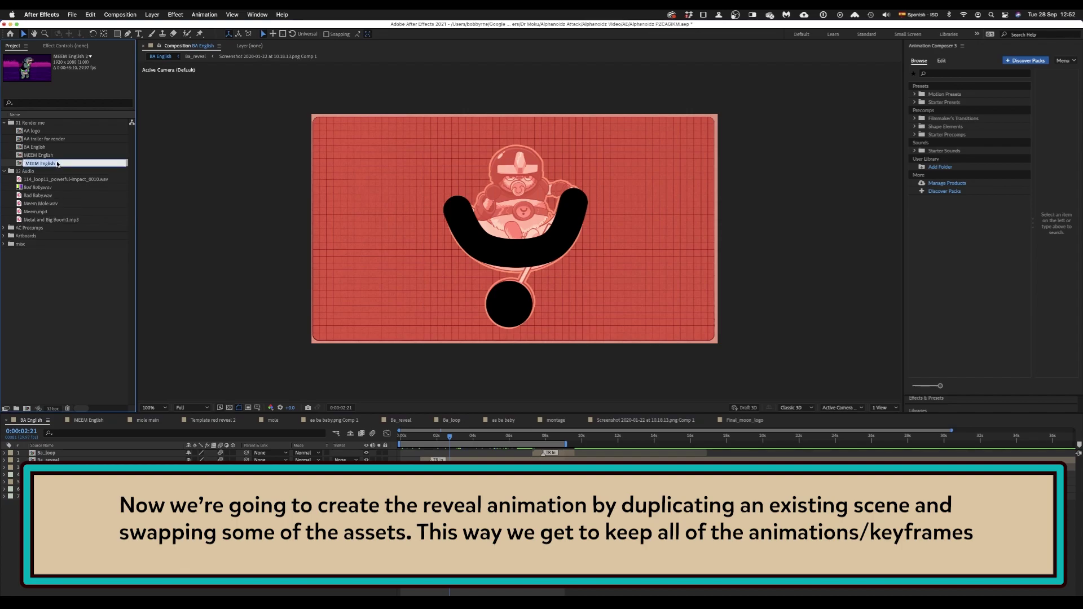
type("THA")
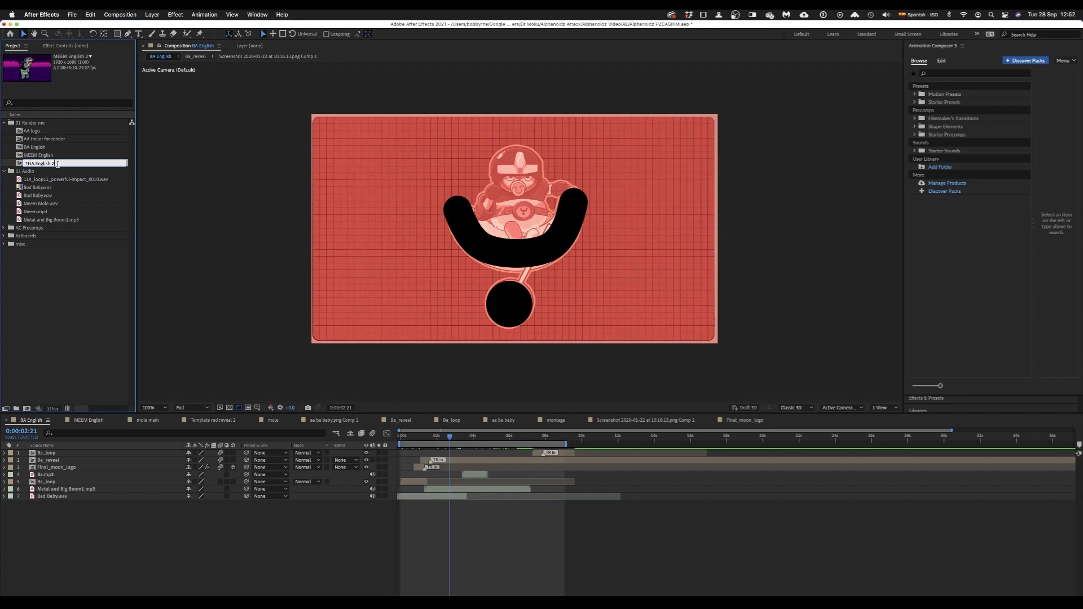
key("Return")
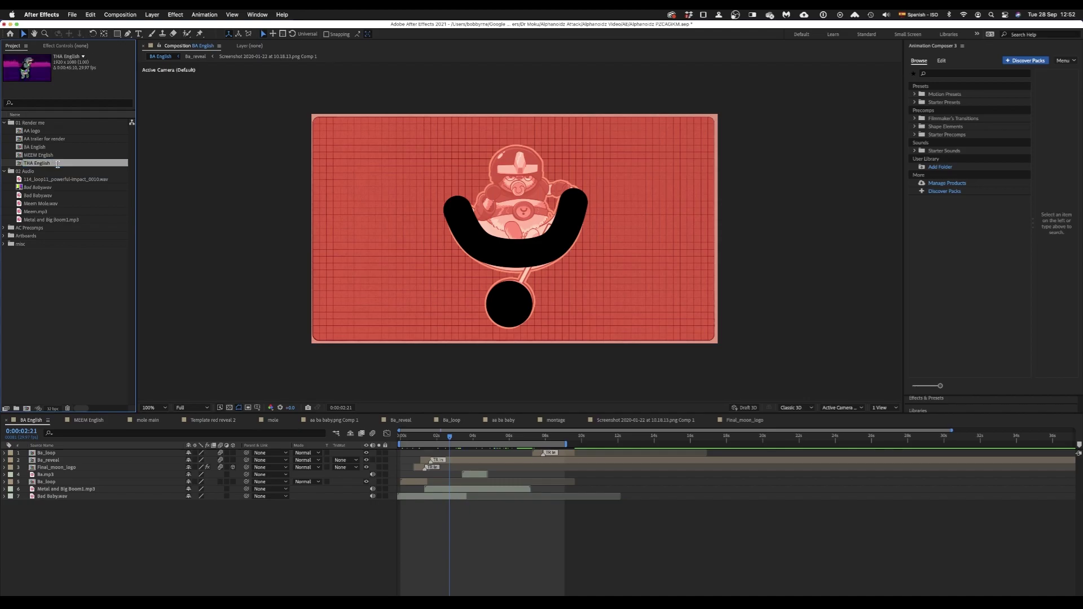
Open the THA English composition and select the shield logo and the Meem Mole.wav layer to identify its reusable parts
double_click(20, 164)
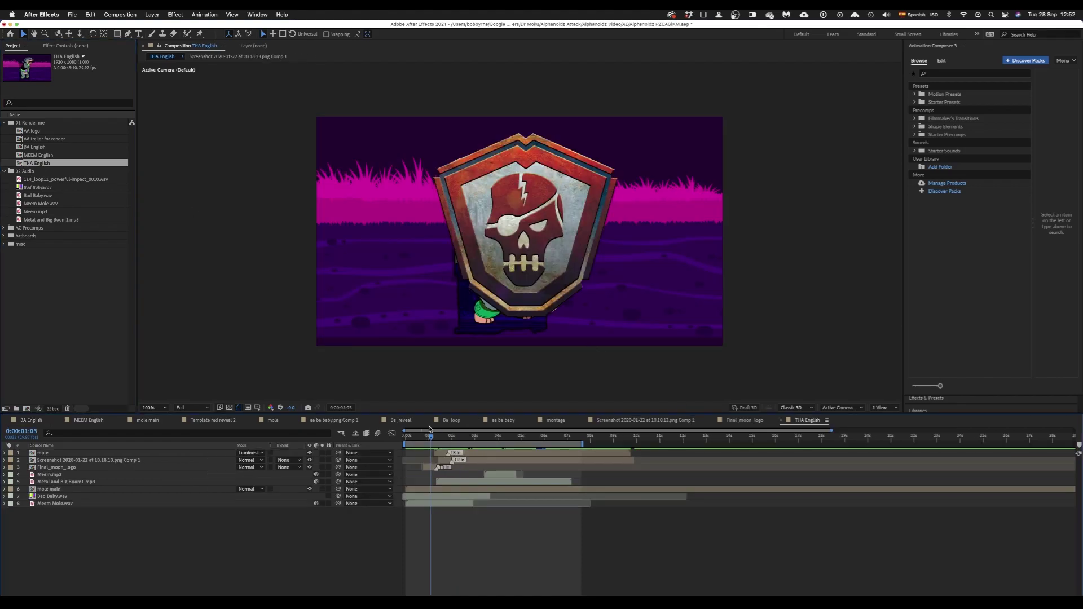
left_click(497, 260)
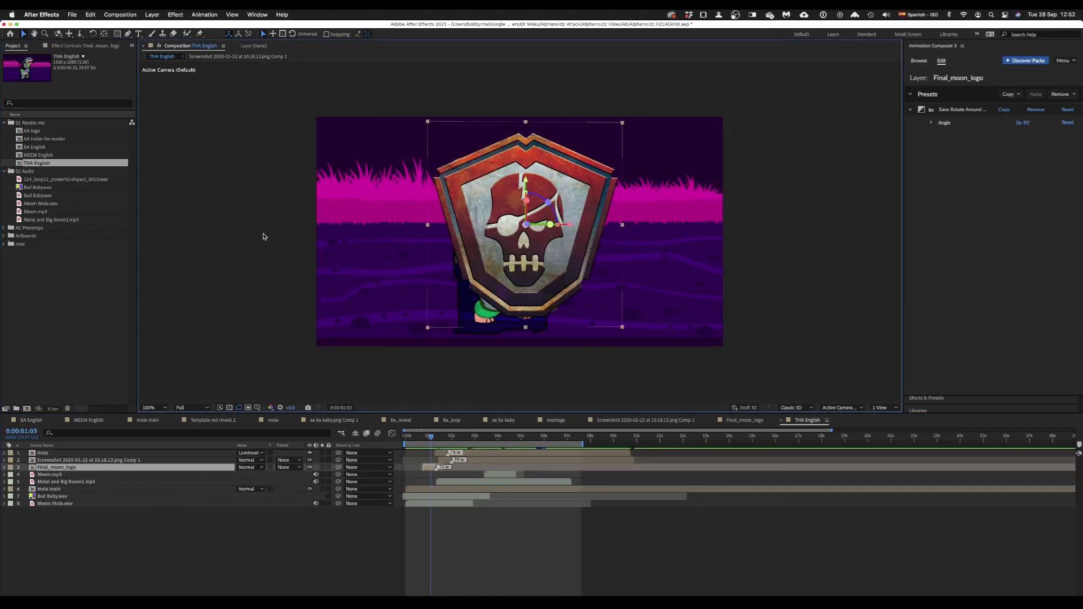
left_click(422, 504)
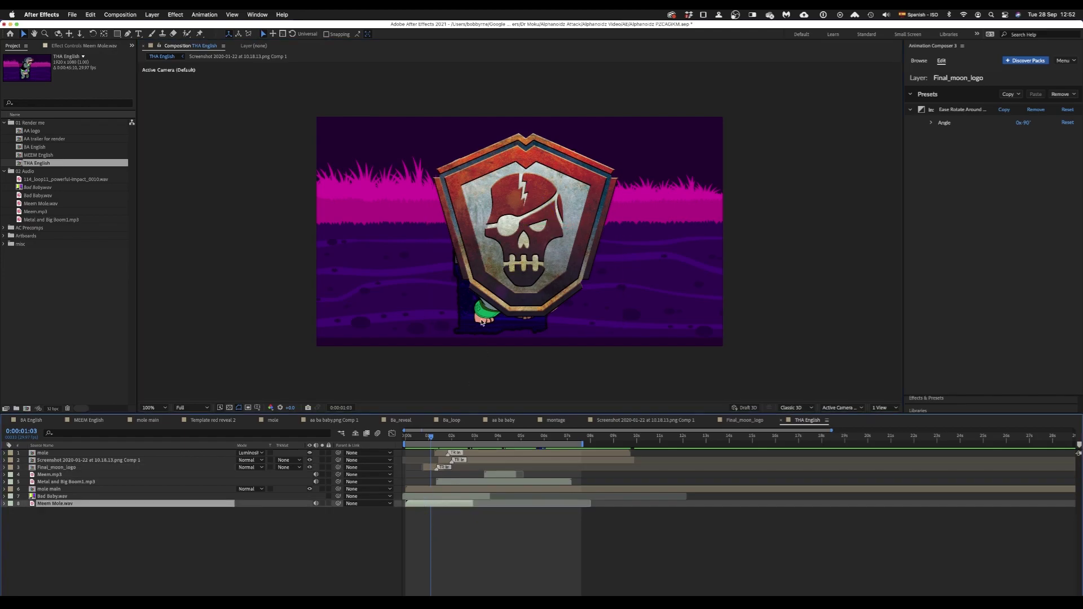
left_click(535, 144)
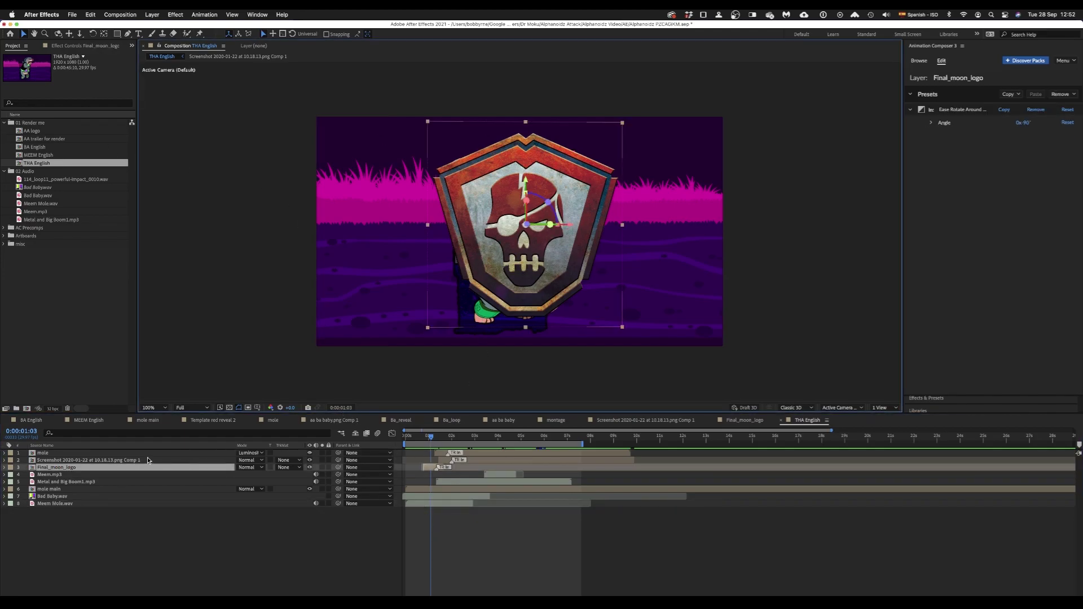
Select the Final_moon_logo layer in THA English and set its label colour to Red
left_click(328, 468)
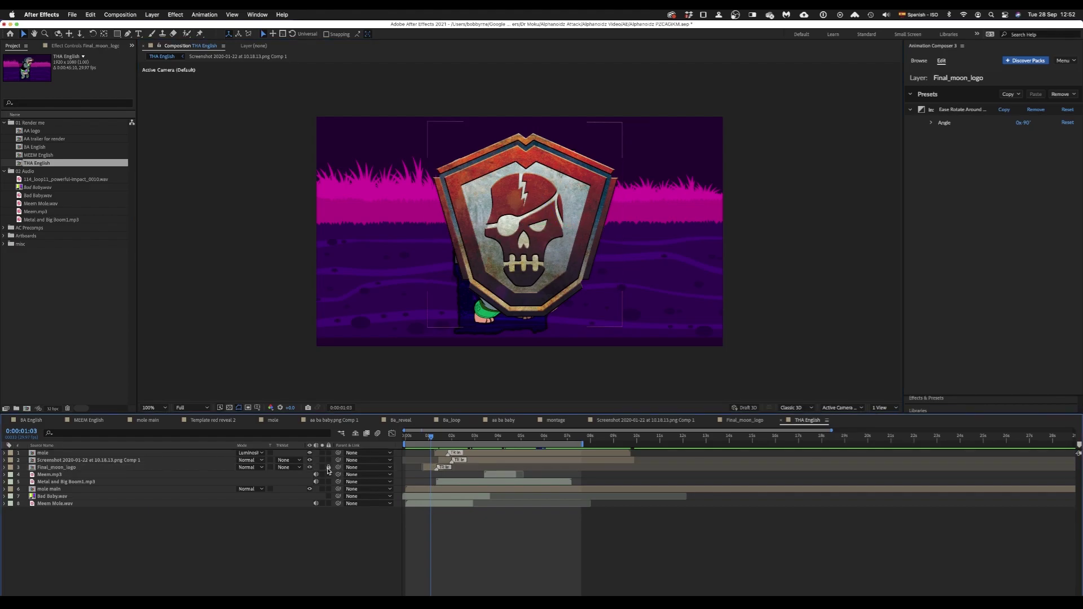
left_click(63, 468)
right_click(55, 468)
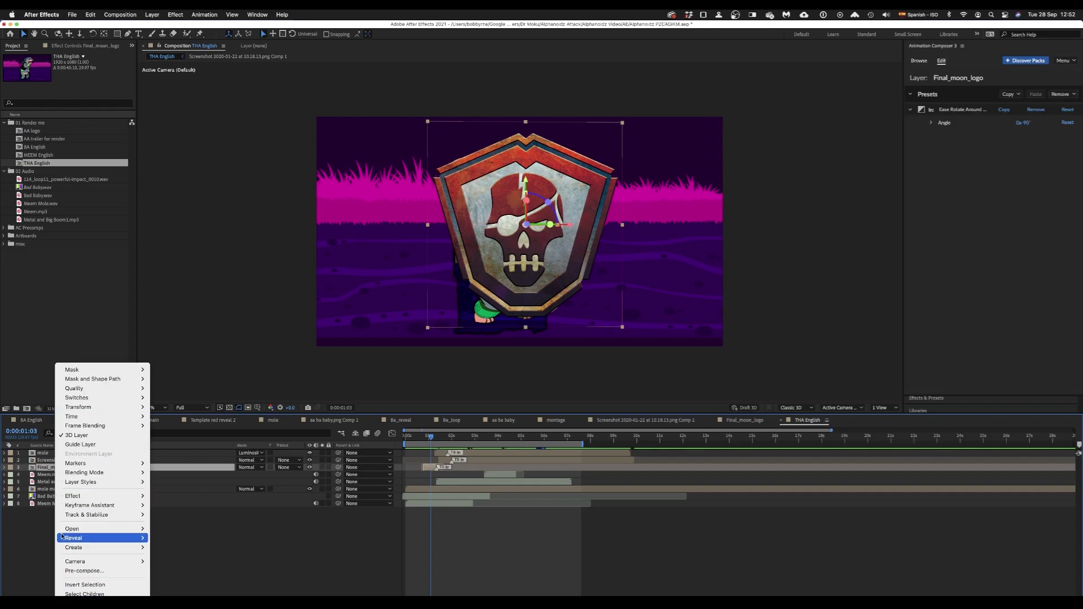
left_click(16, 550)
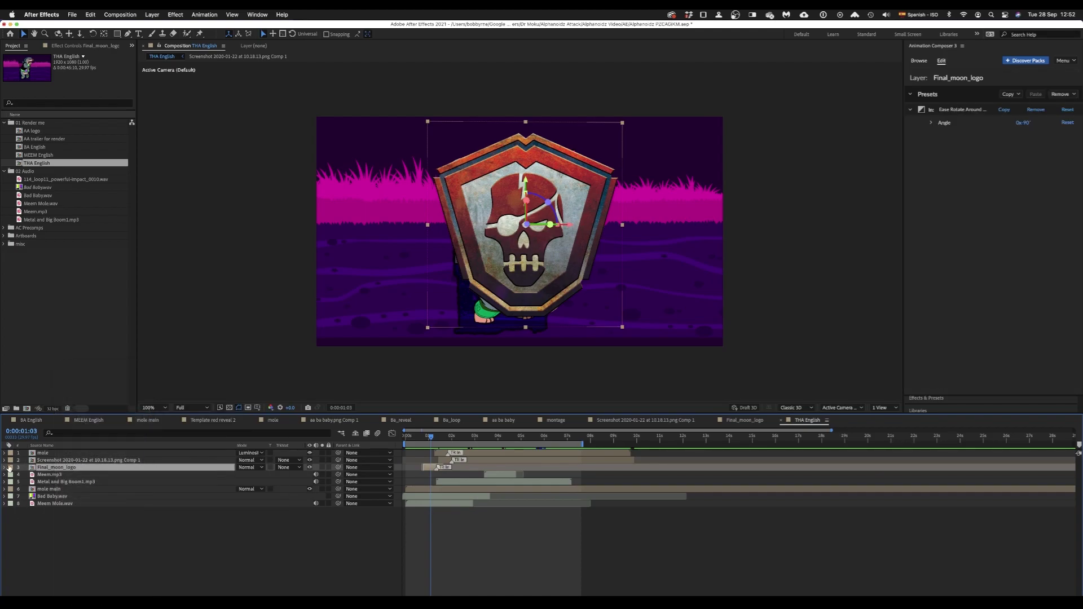
left_click(10, 468)
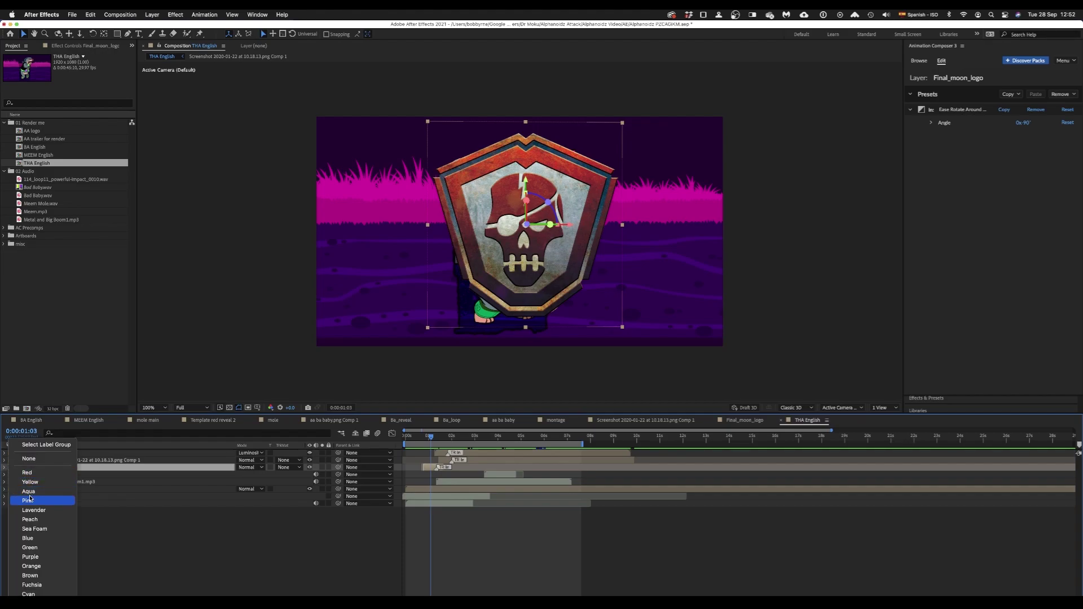
left_click(28, 472)
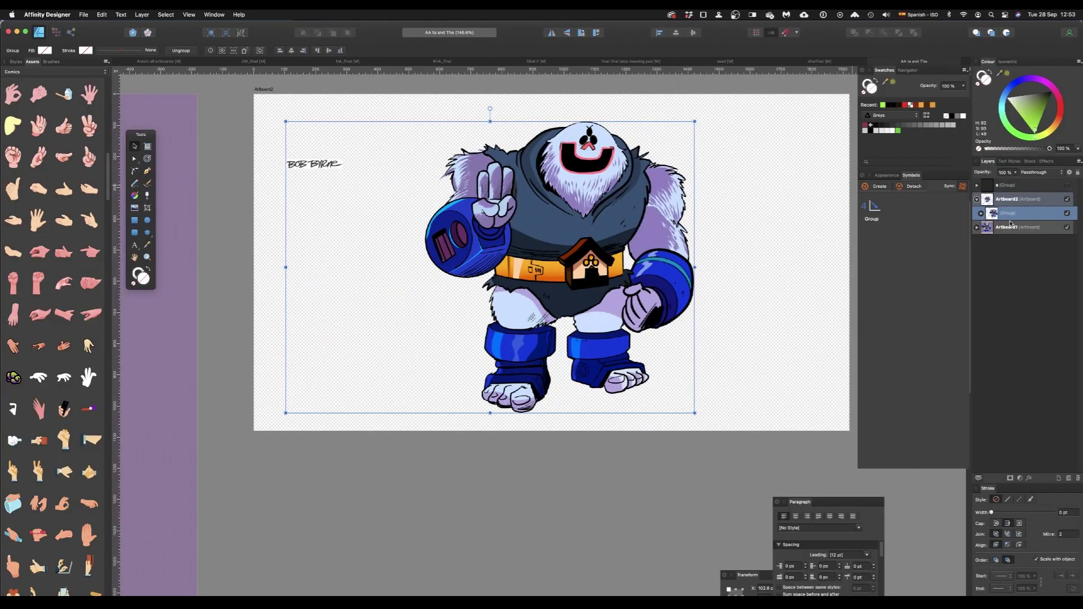
Switch to Affinity Designer and copy the yeti's six body-part layers from Artboard2 into the Tha artboard of Arabic all artboards
left_click(981, 213)
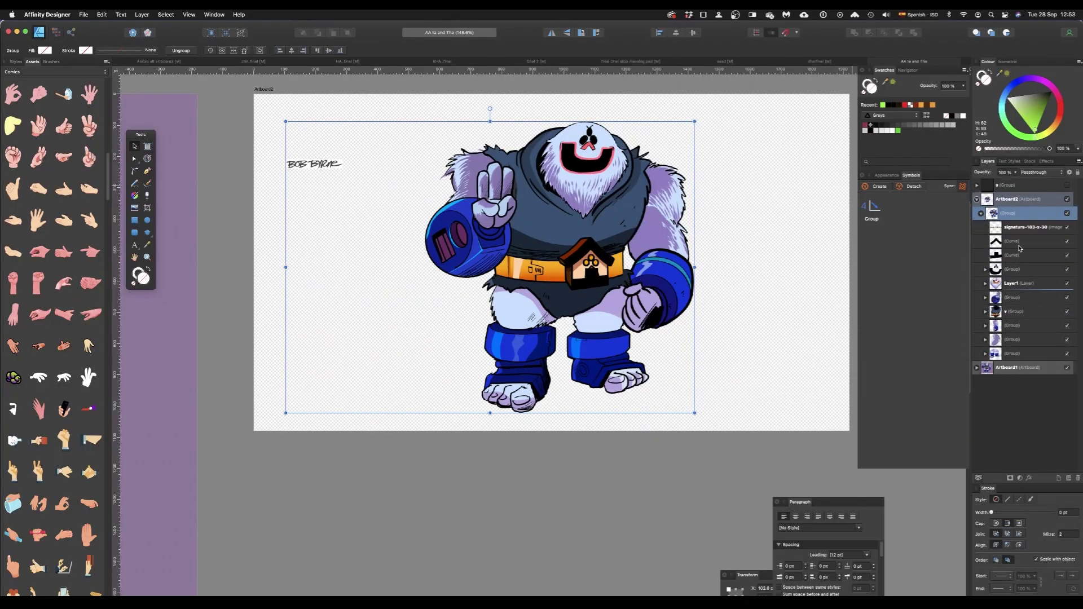
left_click(1016, 287)
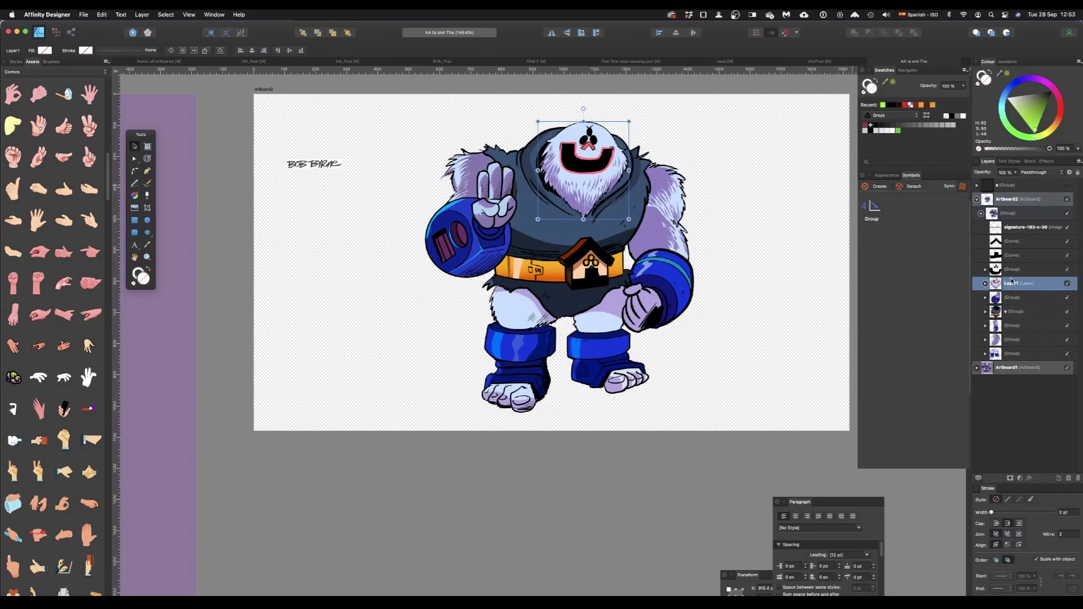
left_click(1010, 350, "shift")
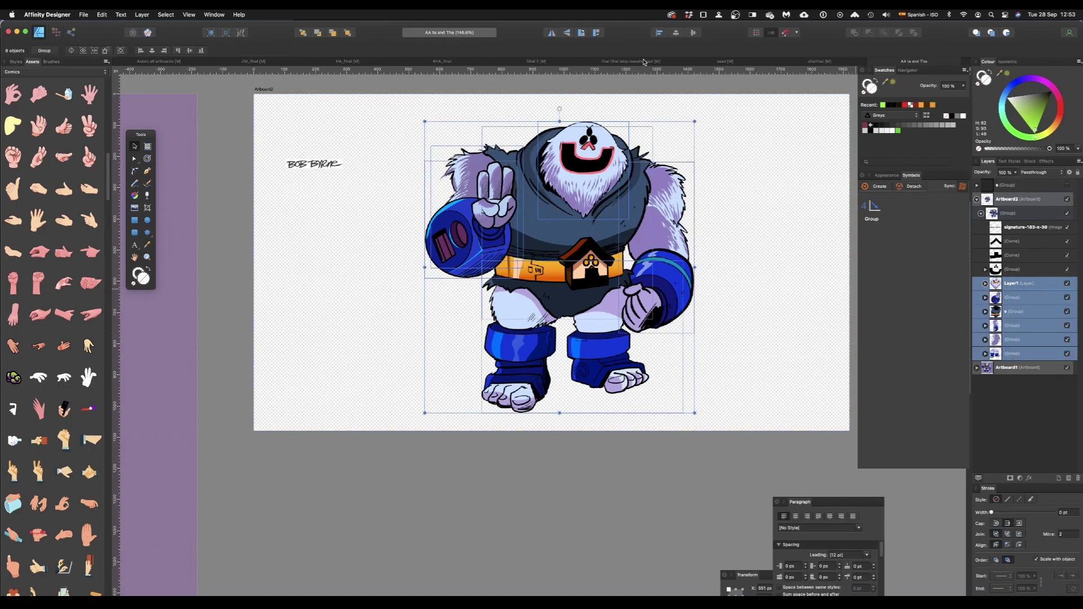
left_click(172, 63)
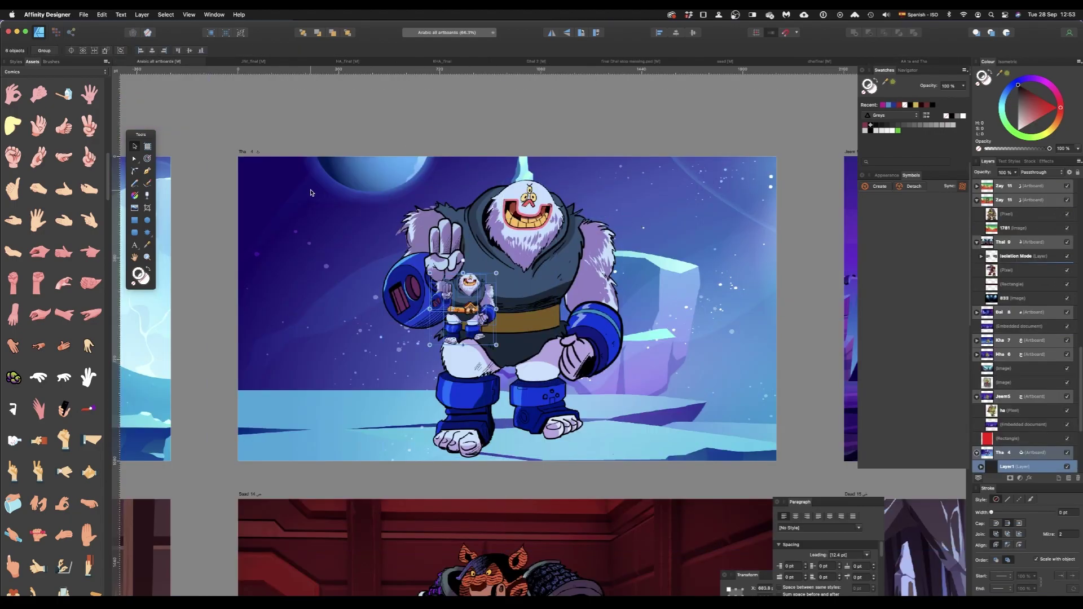
Select all parts of the small pasted yeti on the Tha artboard and move them to the empty area beside the large yeti's raised arm
left_click(244, 153)
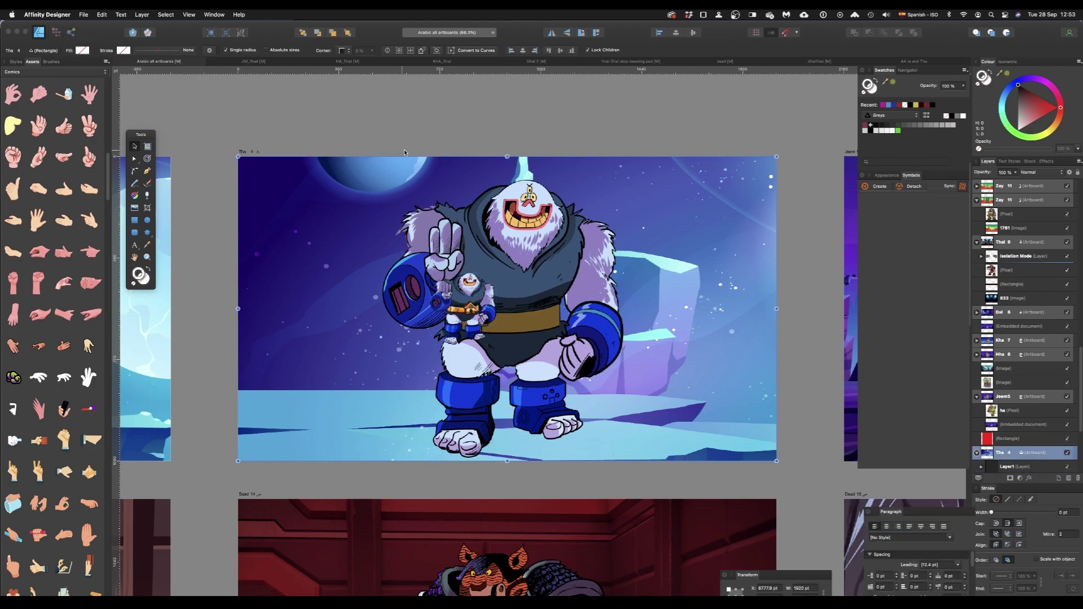
left_click(474, 307)
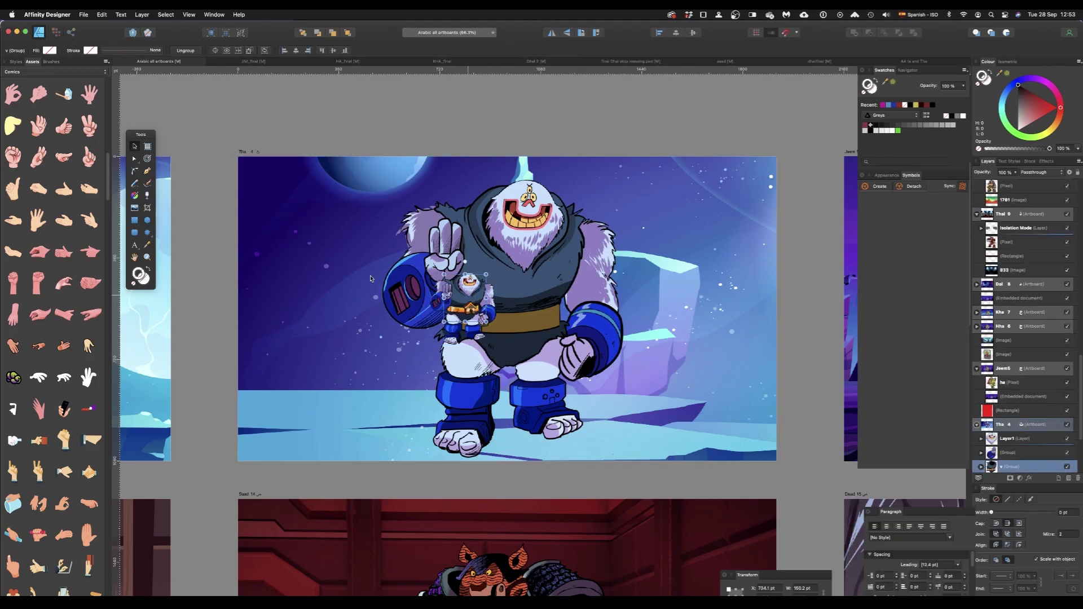
left_click_drag(194, 220, 500, 347)
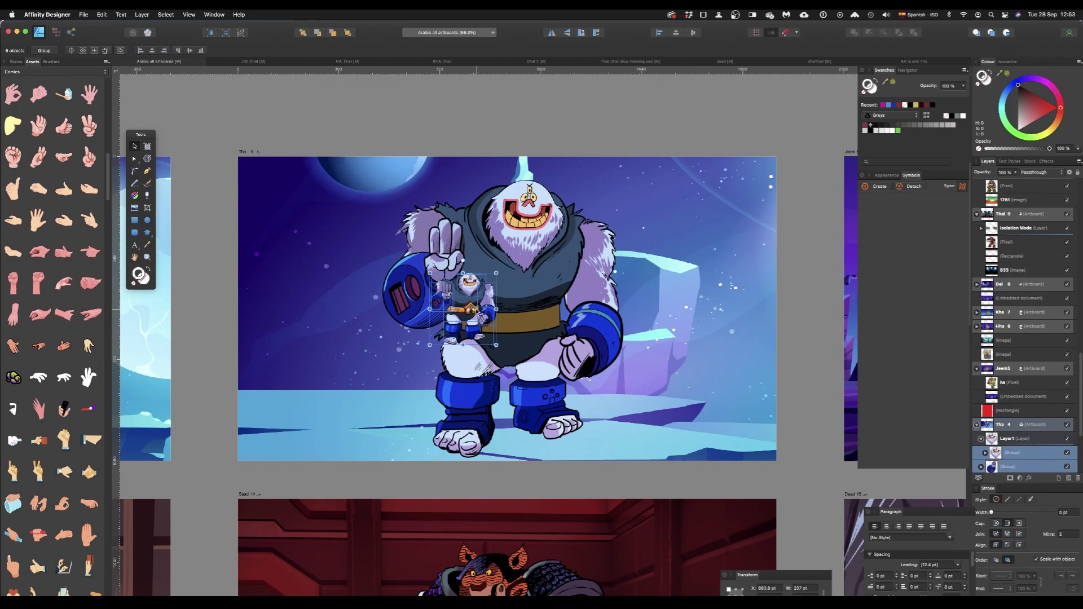
left_click_drag(477, 310, 358, 343)
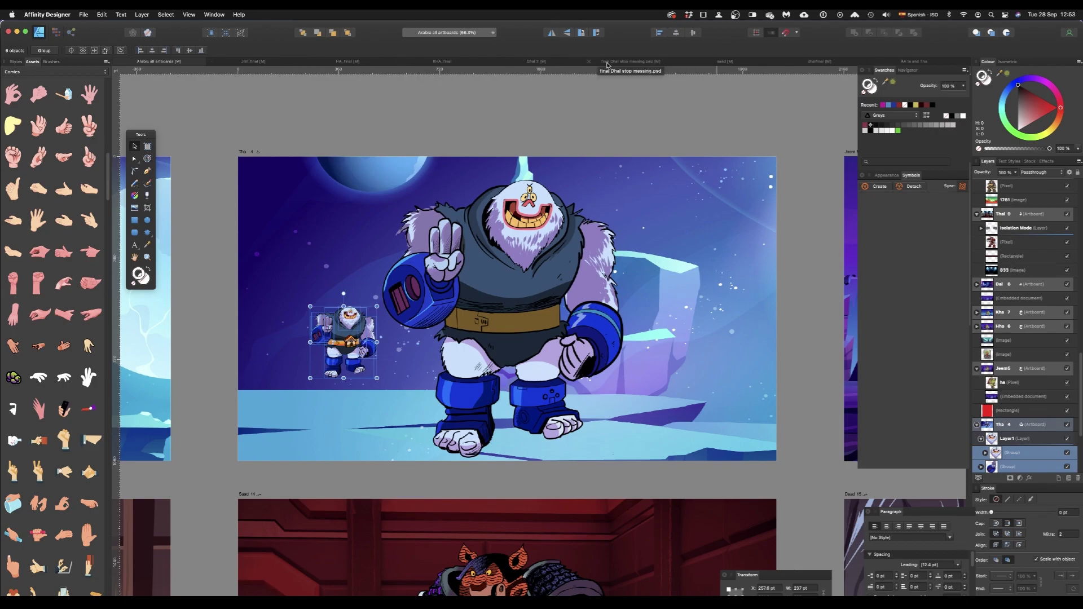
Return to the AA to and Tha document and remove the signature image from Artboard2
left_click(913, 61)
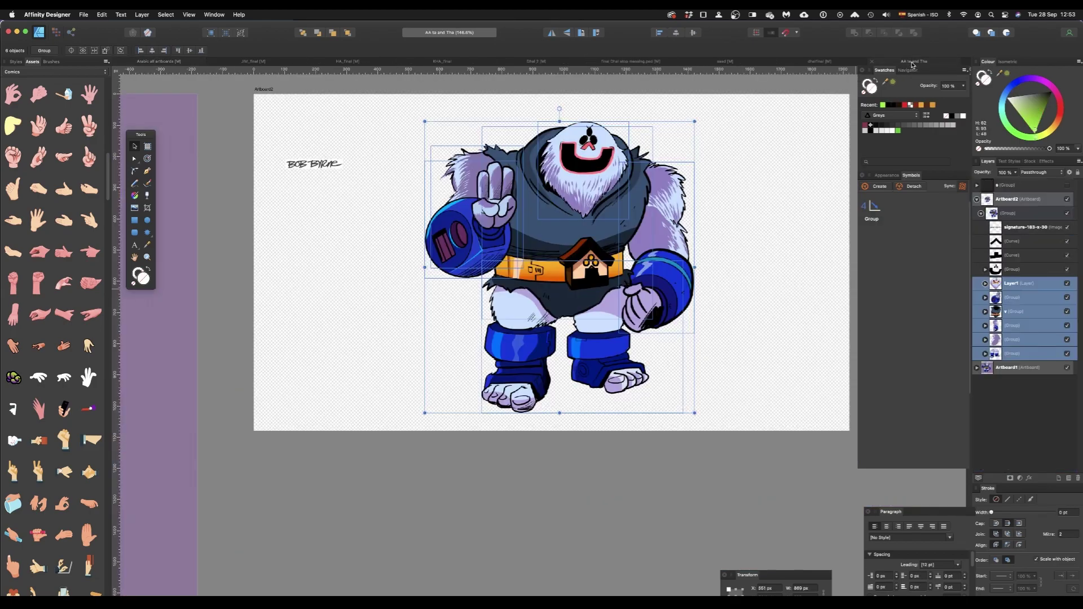
left_click(265, 94)
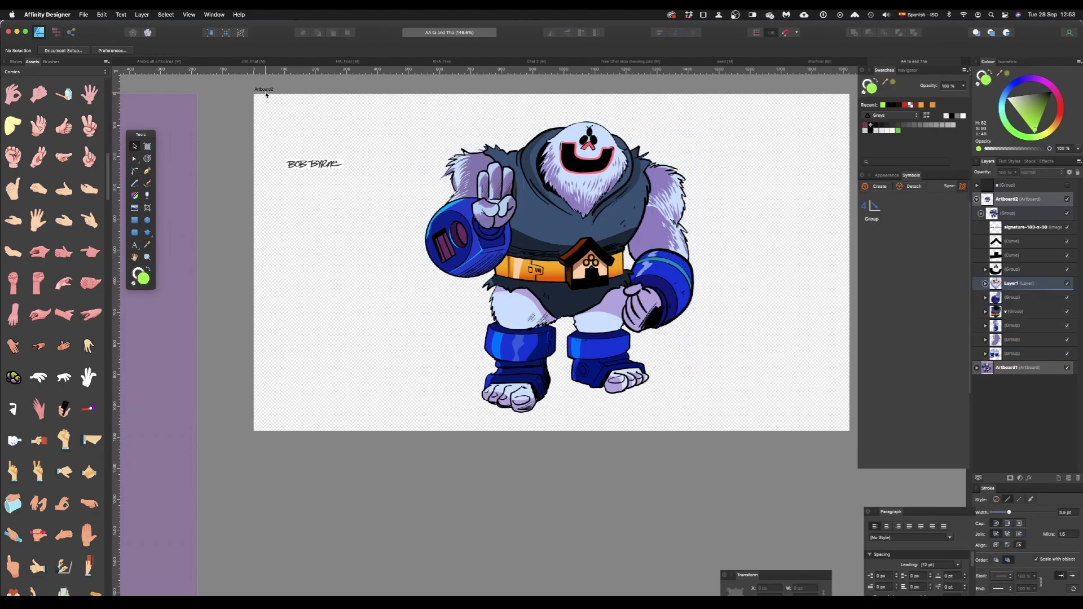
left_click(303, 164)
key("super+z")
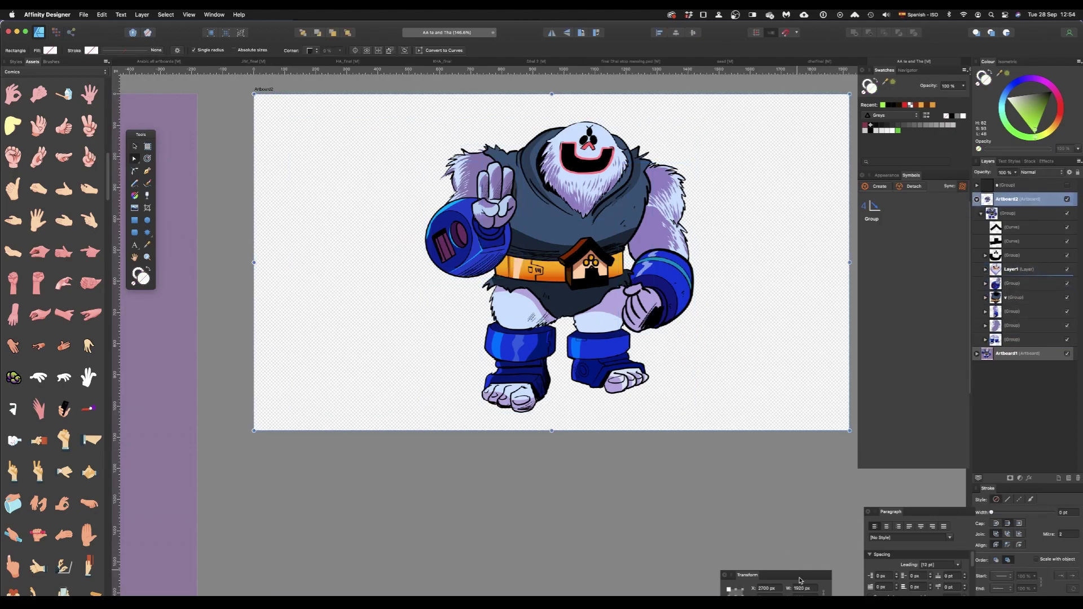
Bring the Transform panel fully into view, try resizing Artboard2 narrower and delete that artboard
left_click_drag(799, 580, 800, 450)
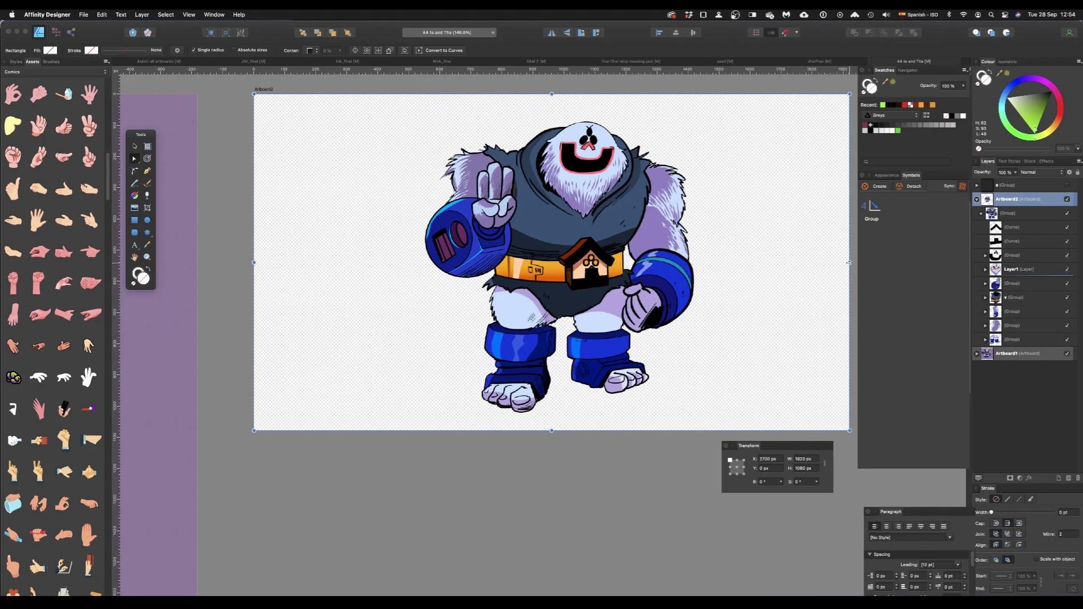
left_click_drag(847, 263, 771, 272)
key("Delete")
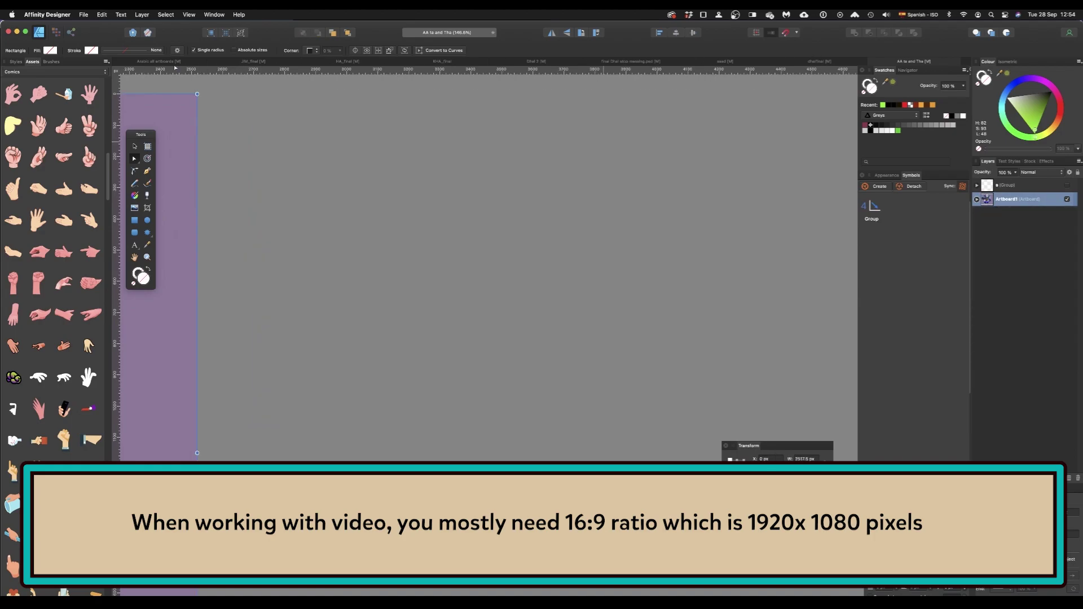
In Arabic all artboards, check the Tha artboard's width and height for video use, then select the yeti's v group
left_click(176, 62)
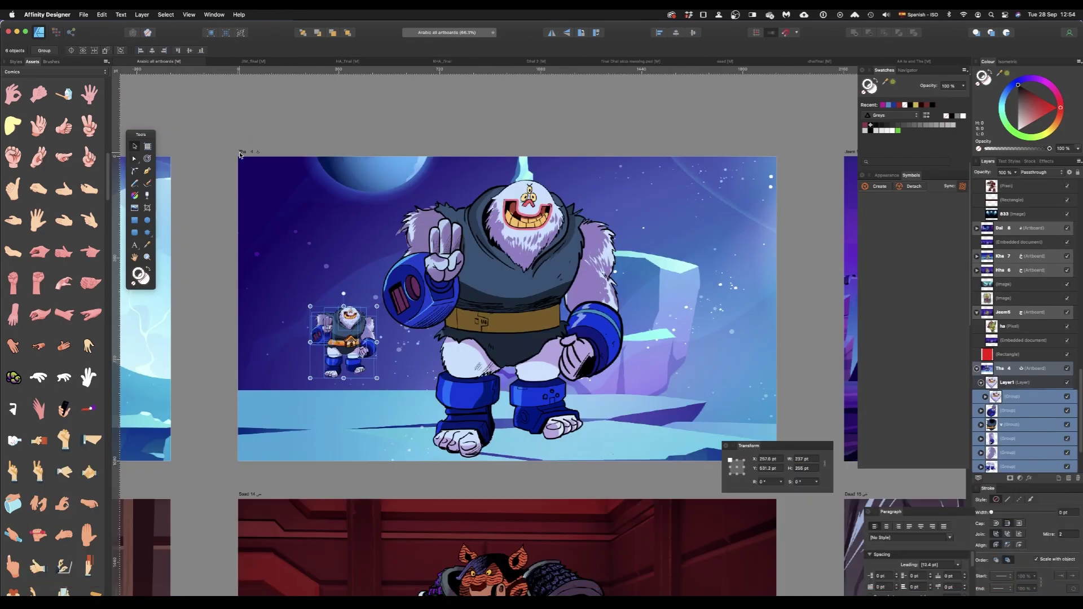
left_click(240, 151)
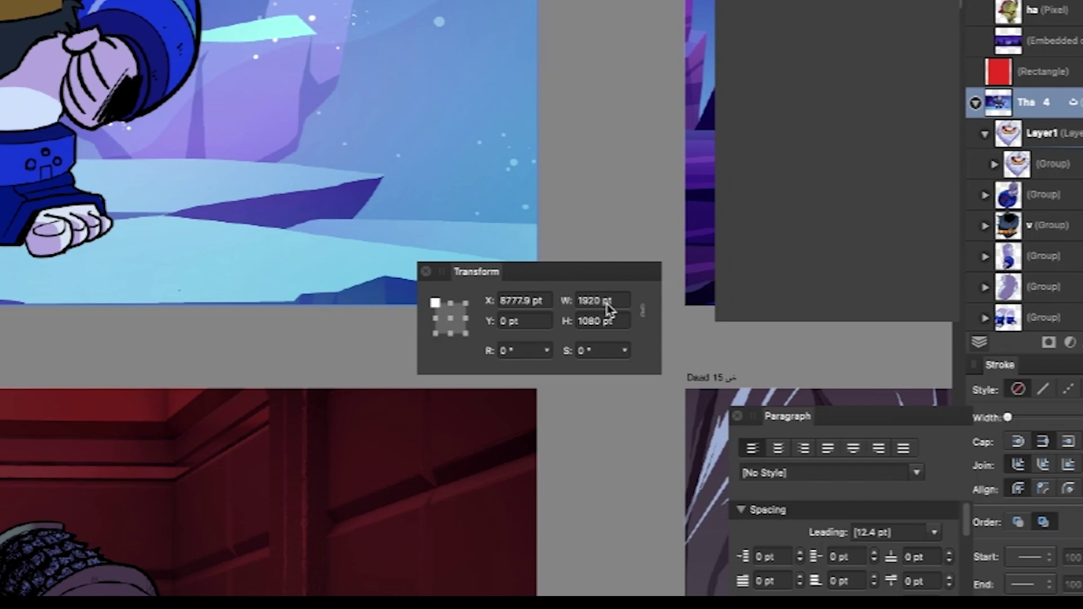
double_click(609, 304)
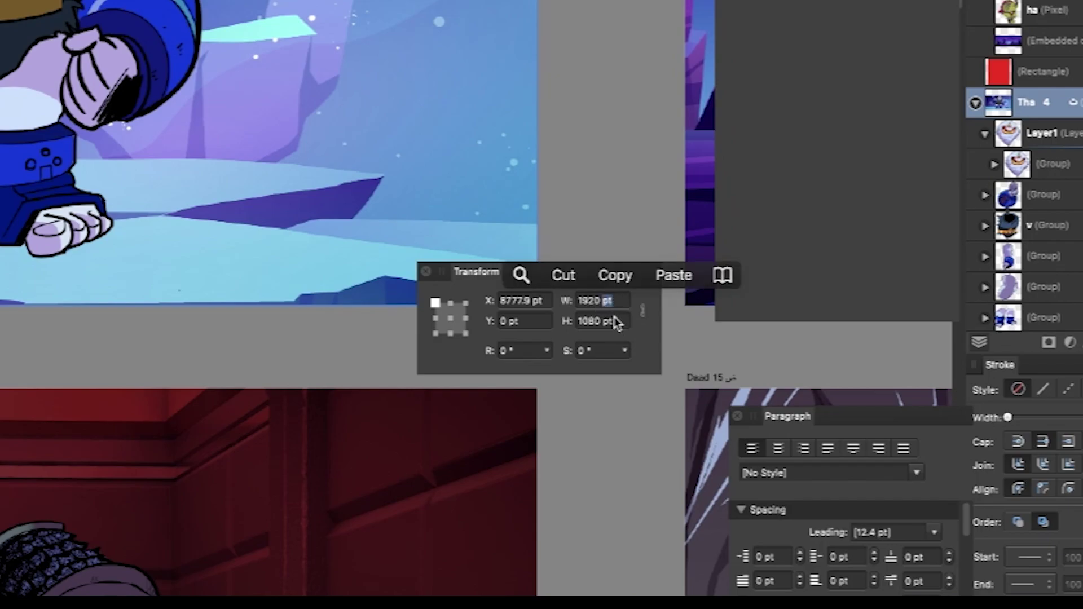
left_click(610, 111)
left_click(1044, 226)
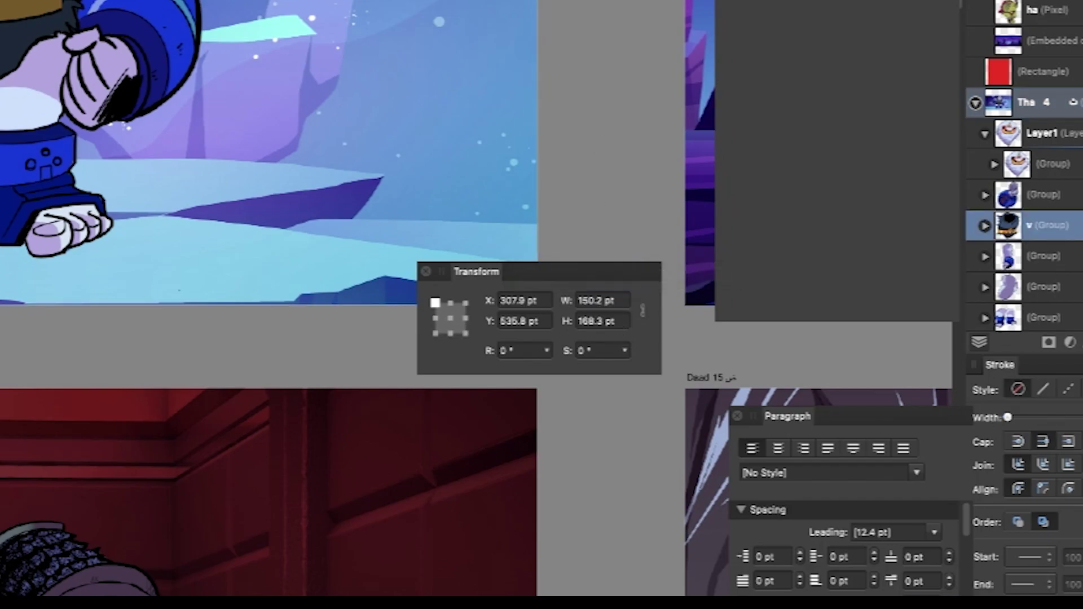
Select all part groups of the small yeti on the Tha artboard, try grouping them and undo the grouping
key("super+d")
key("super+a")
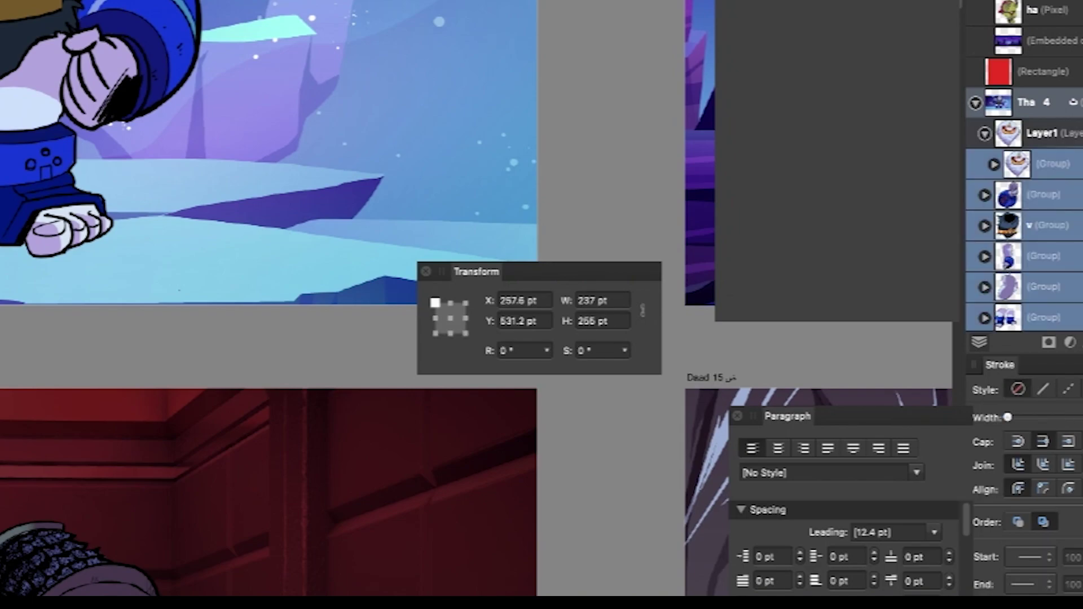
key("super+g")
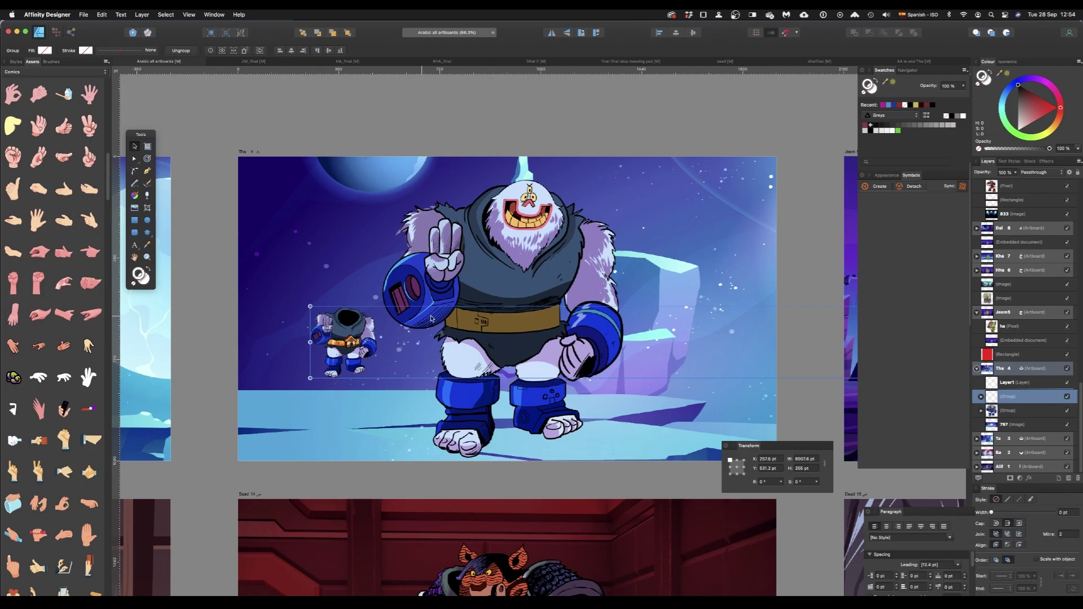
key("super+z")
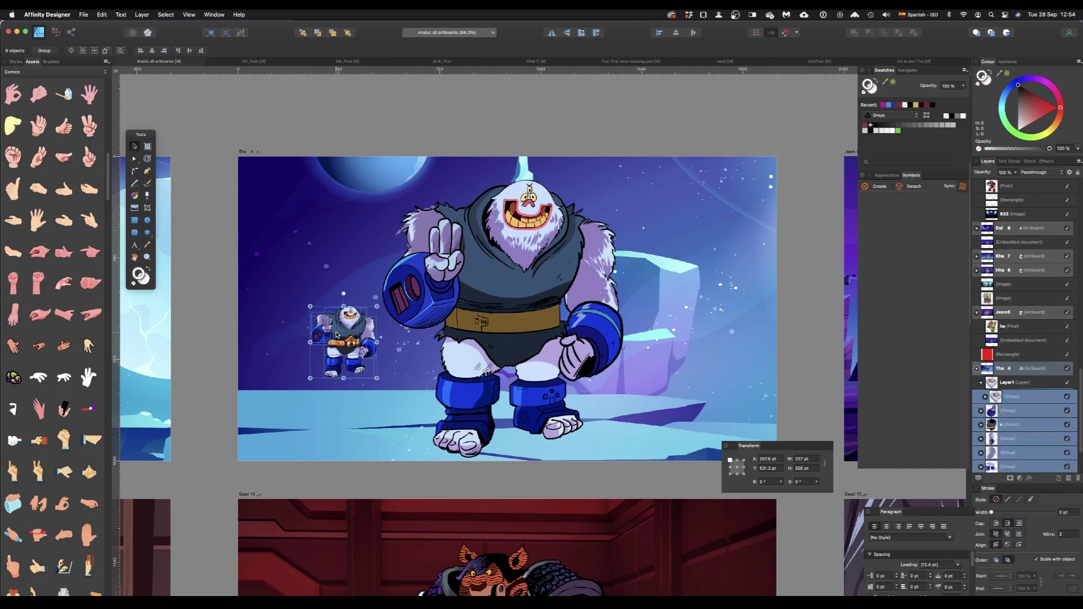
Group the small yeti's selected parts again and move the group off the Tha artboard into the empty canvas above the artboards
left_click(142, 15)
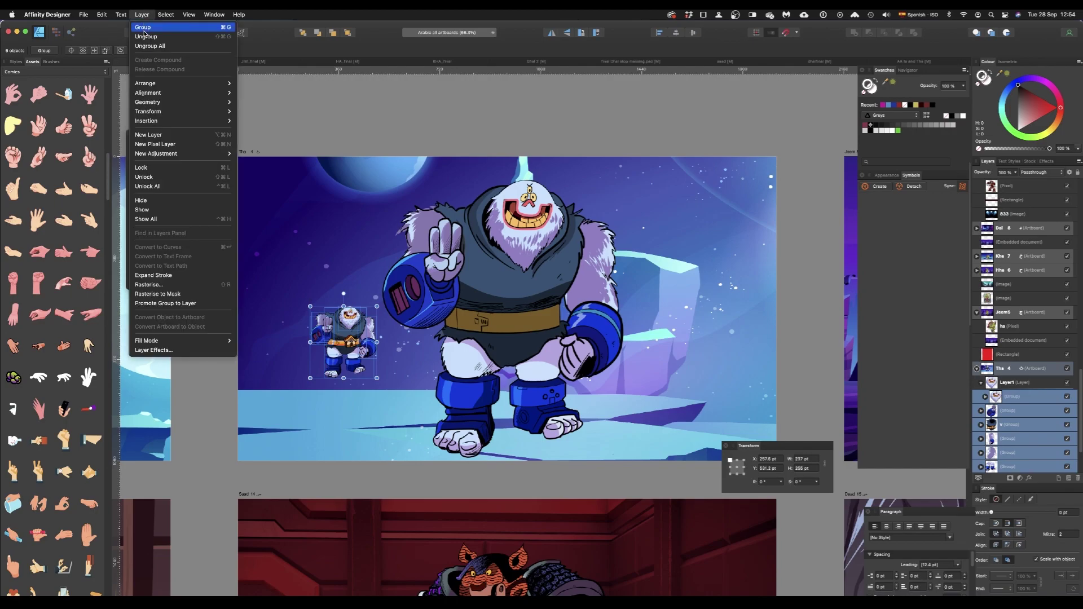
left_click(143, 28)
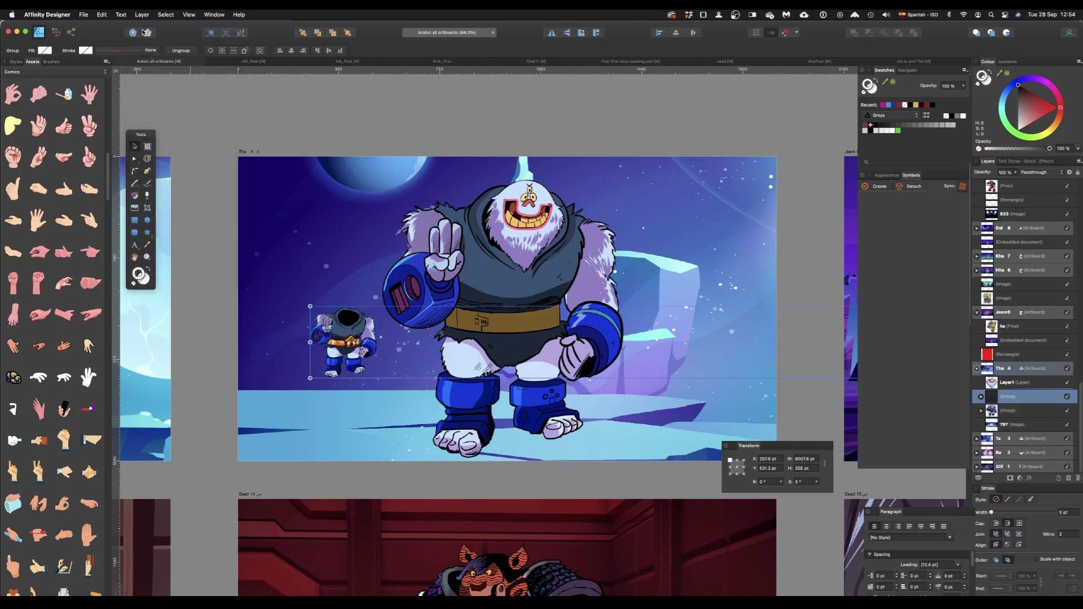
left_click_drag(343, 341, 82, 315)
left_click_drag(2, 340, 215, 183)
scroll(485, 345, "down", 5)
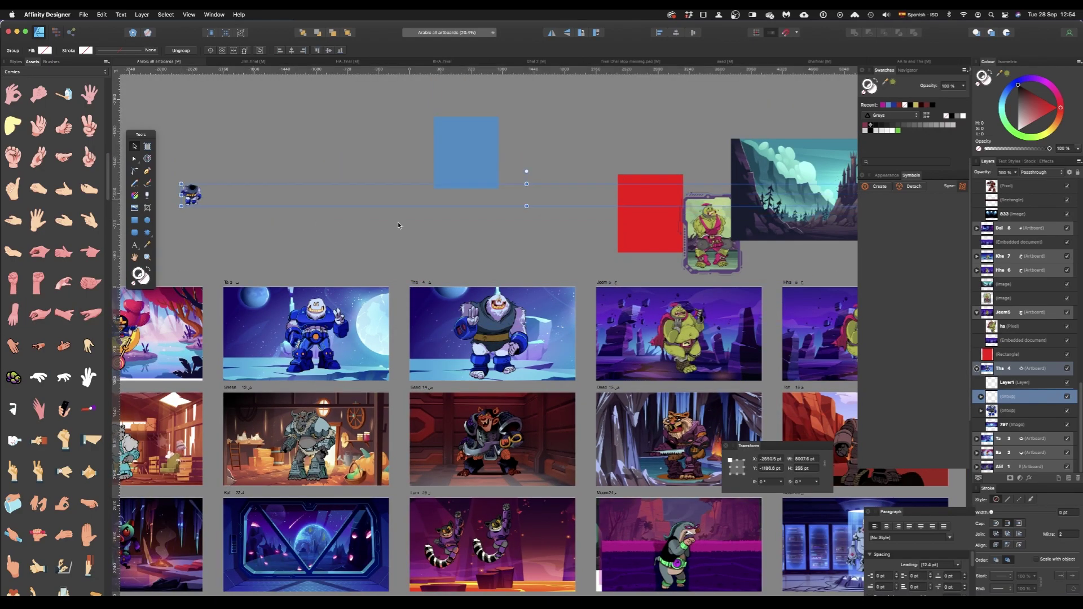
scroll(374, 222, "down", 8)
scroll(499, 222, "up", 6)
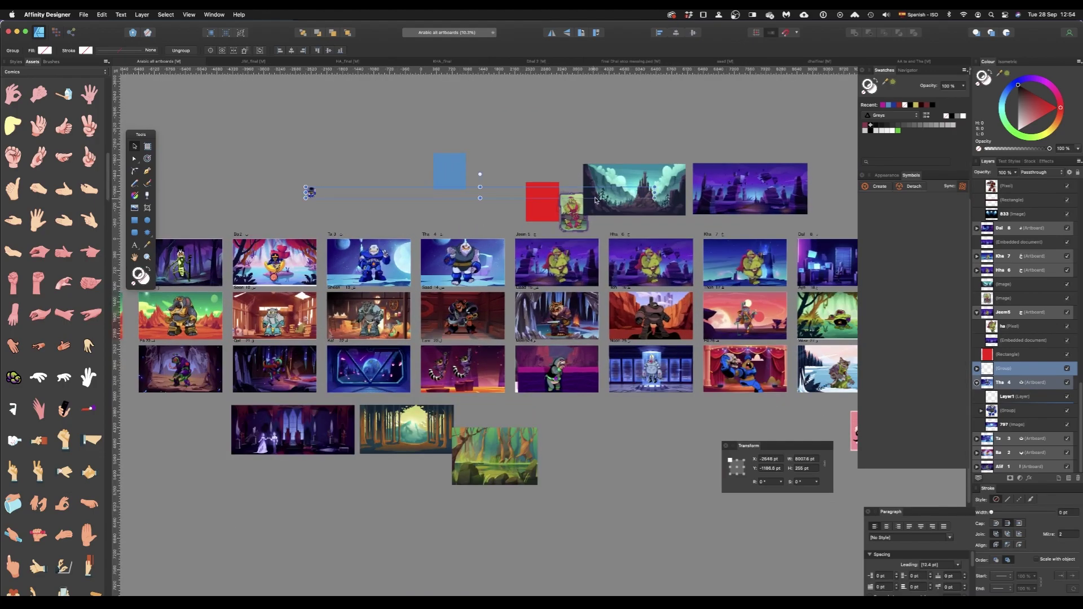
left_click_drag(419, 196, 260, 137)
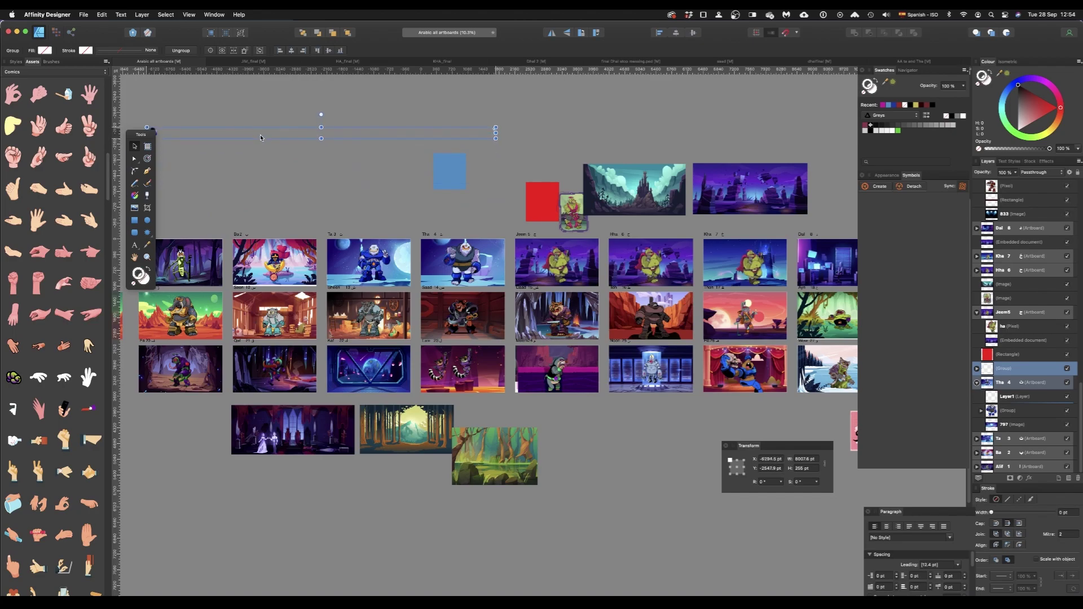
Return to the Tha artboard and undo the small yeti's moves and its grouping
scroll(354, 257, "up", 5)
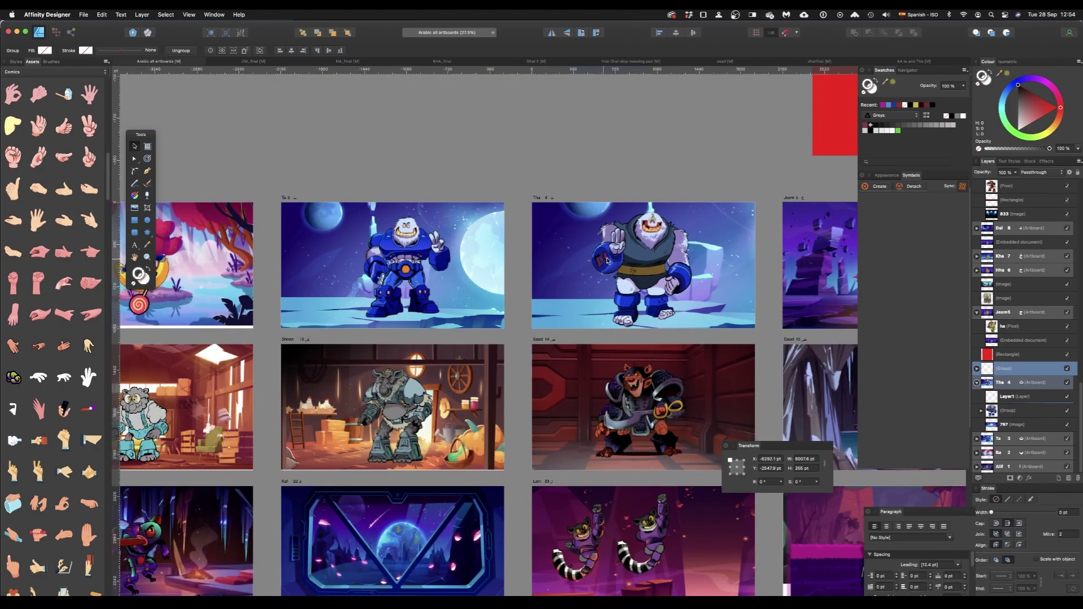
scroll(696, 262, "up", 4)
key("super+c")
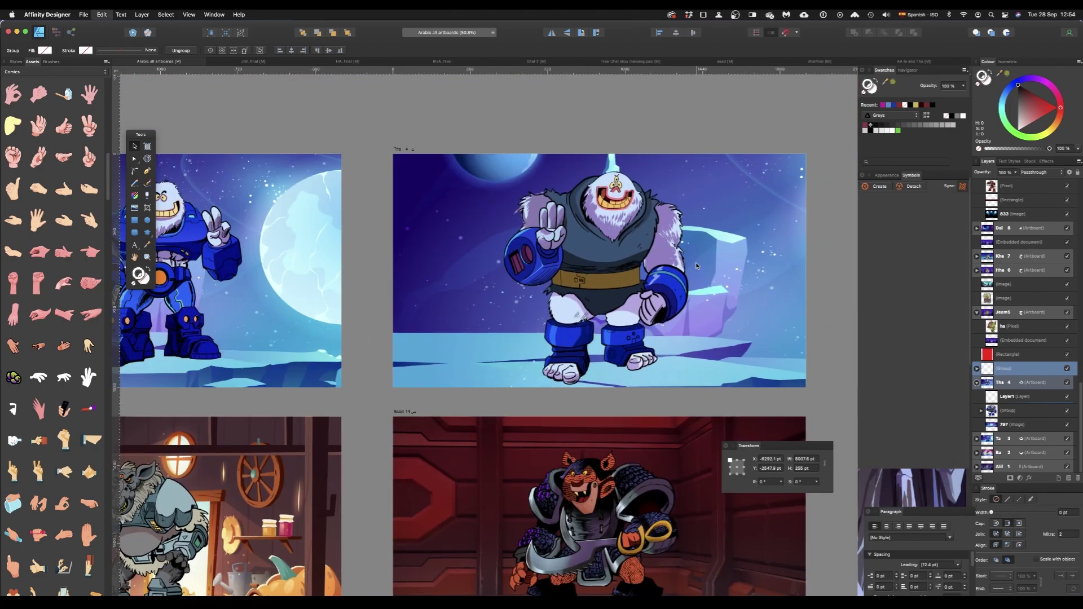
key("super+v")
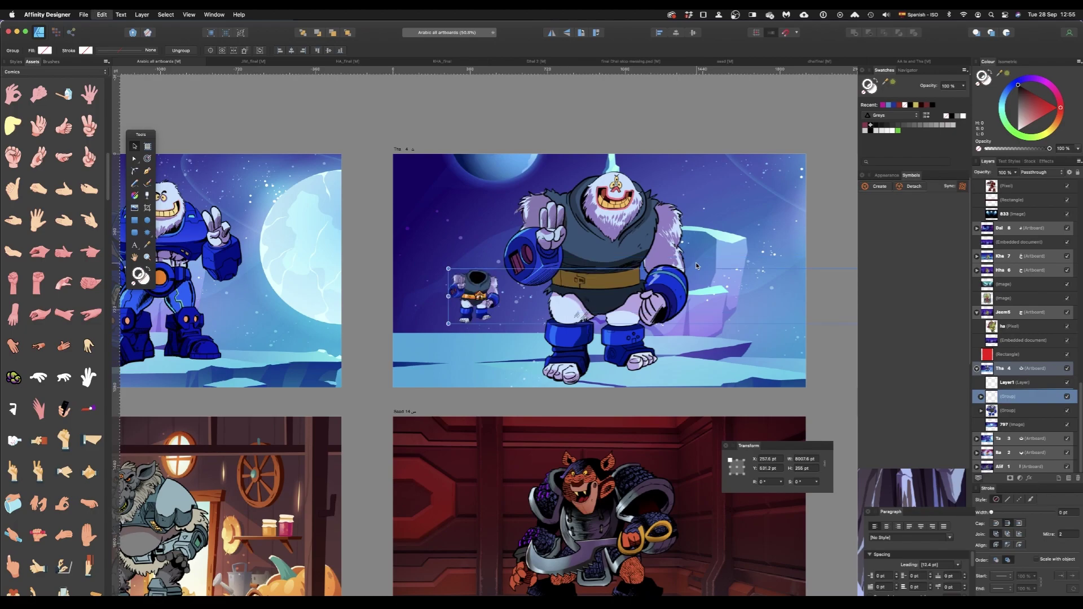
key("super+v")
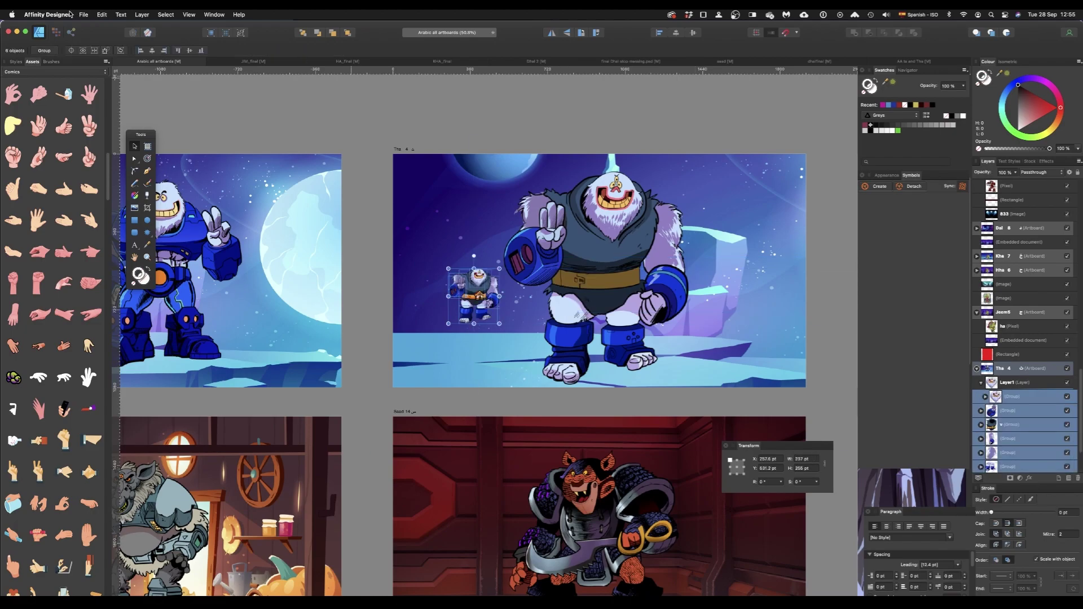
Cut the small yeti's selected part groups and paste them back into Layer1 of the Tha artboard
left_click(102, 14)
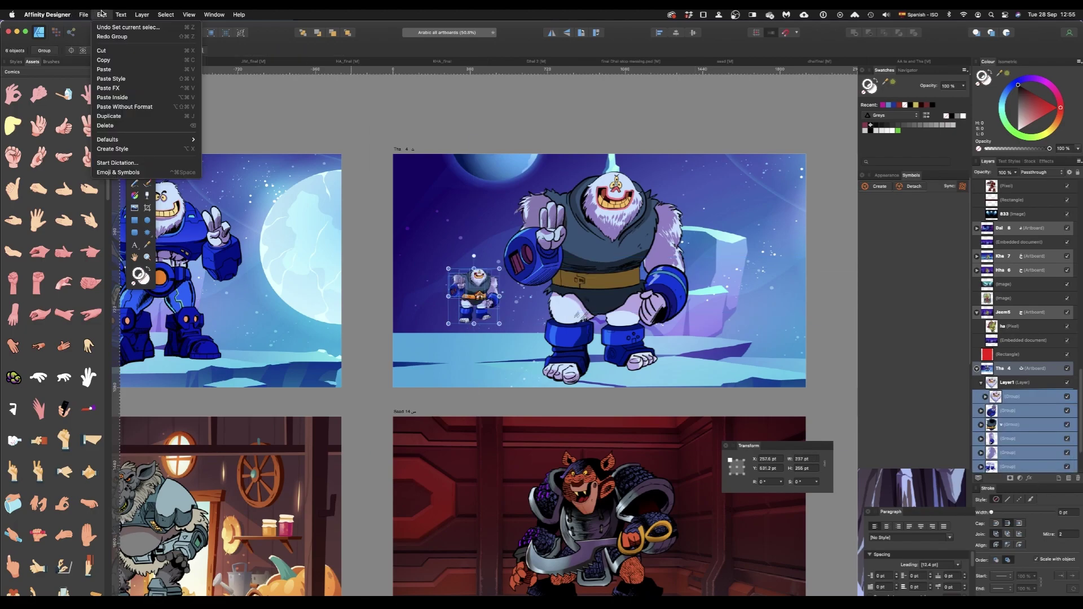
left_click(111, 50)
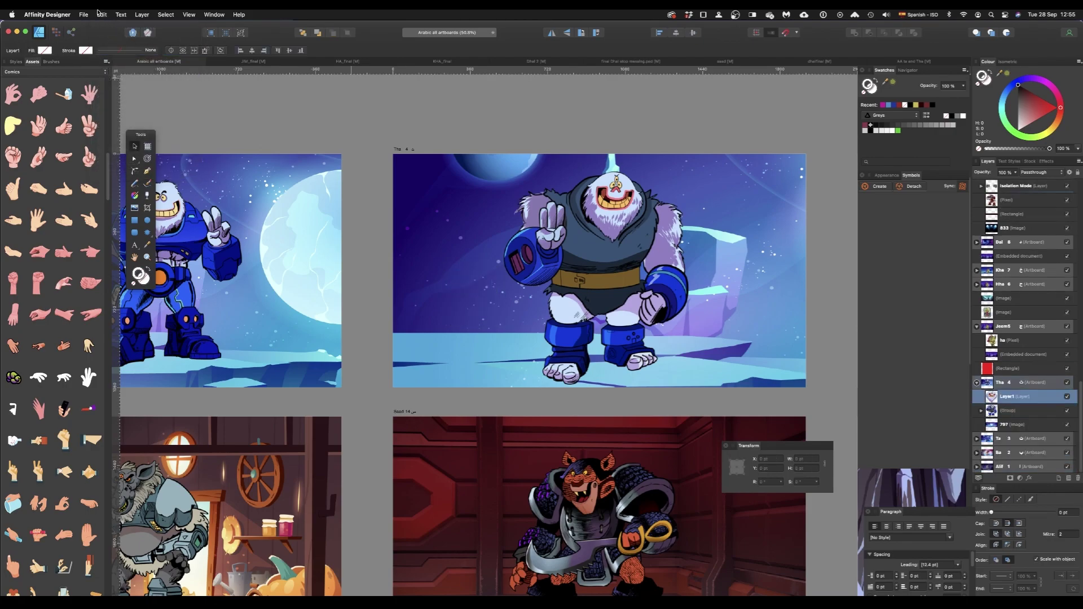
left_click(105, 17)
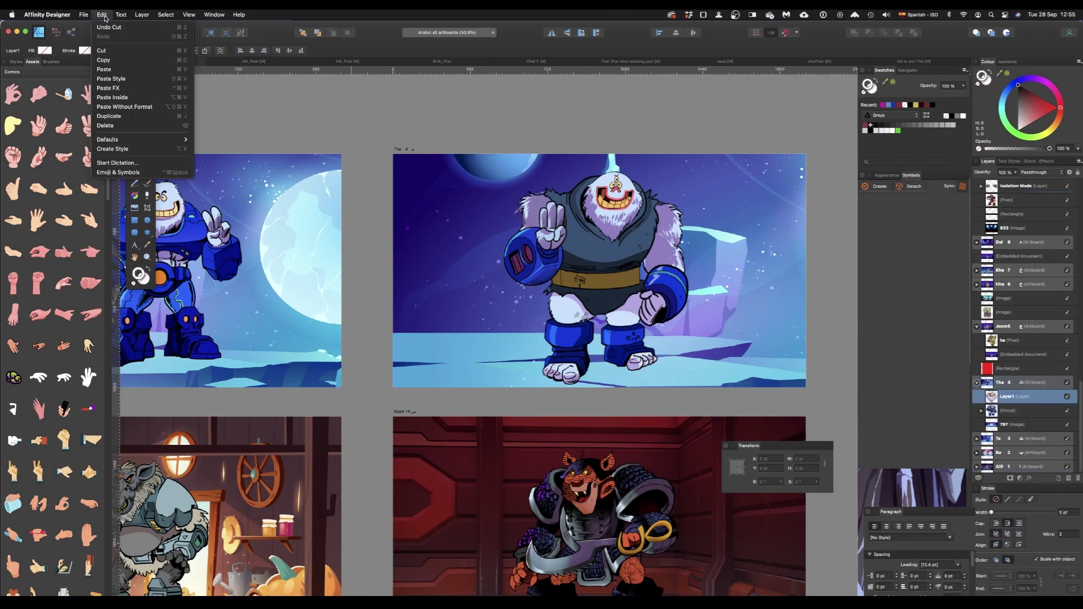
left_click(115, 69)
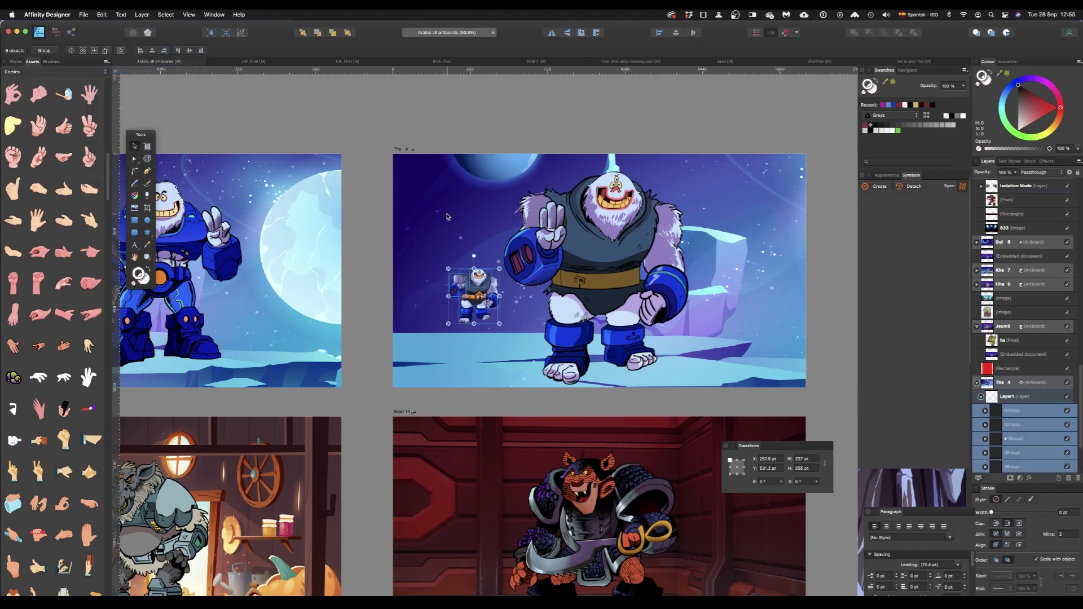
Group the pasted yeti parts and enlarge the group proportionally to about 477 by 513 pt
key("super+g")
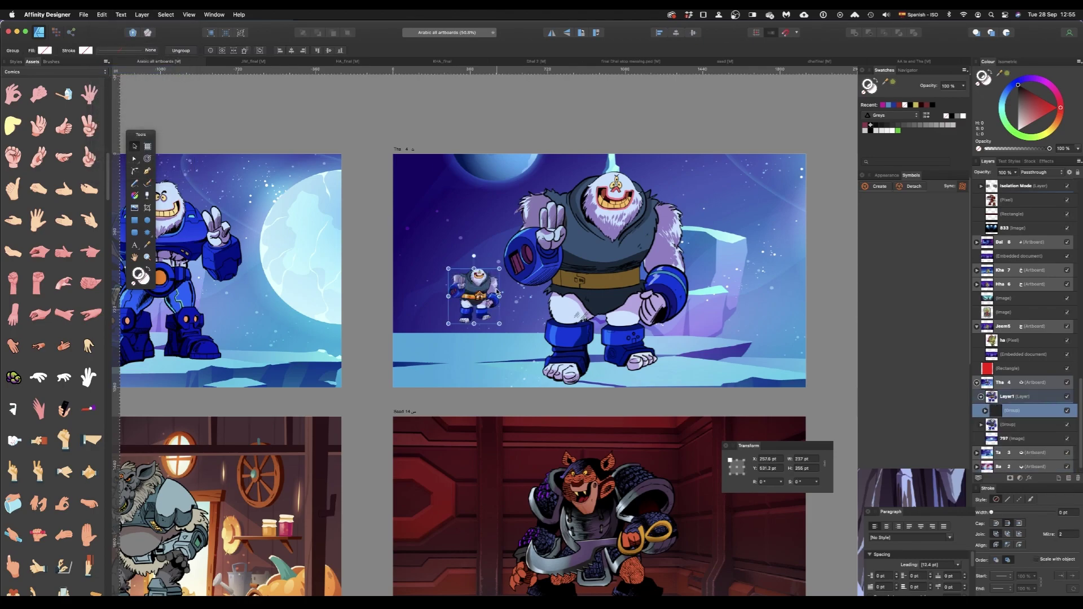
left_click_drag(499, 324, 551, 379)
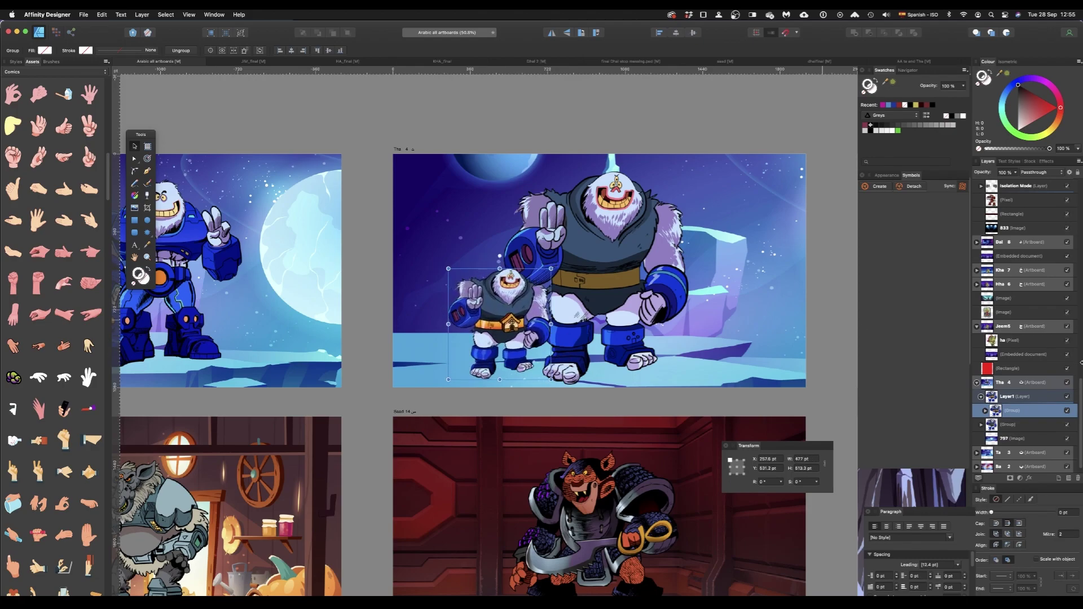
scroll(575, 356, "up", 5)
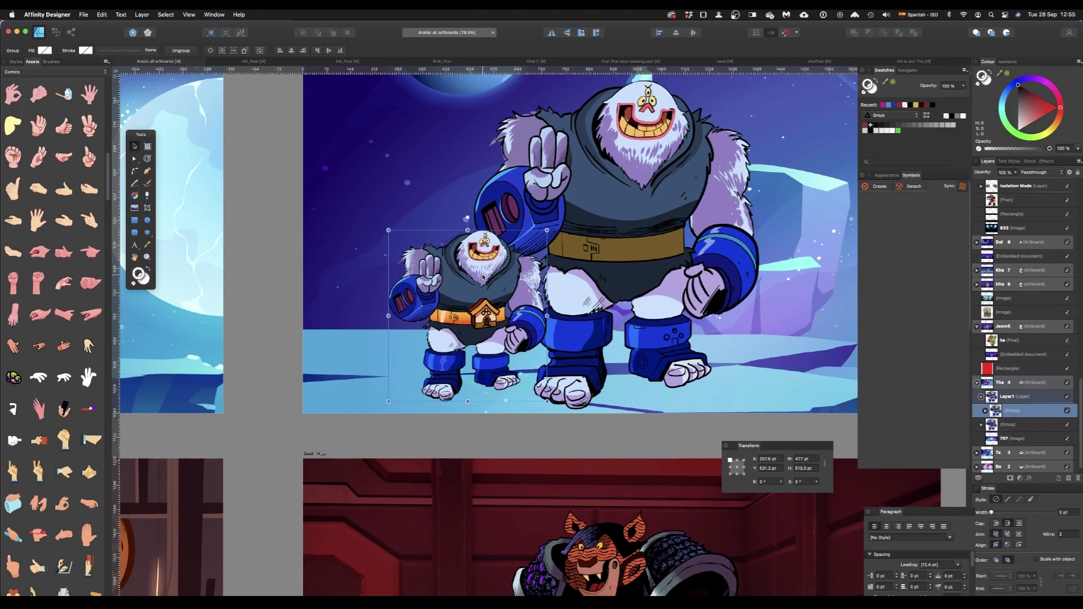
Try shrinking the yeti group to about 76 by 81 pt, inspect its outlines up close and undo the resize
left_click_drag(546, 230, 401, 353)
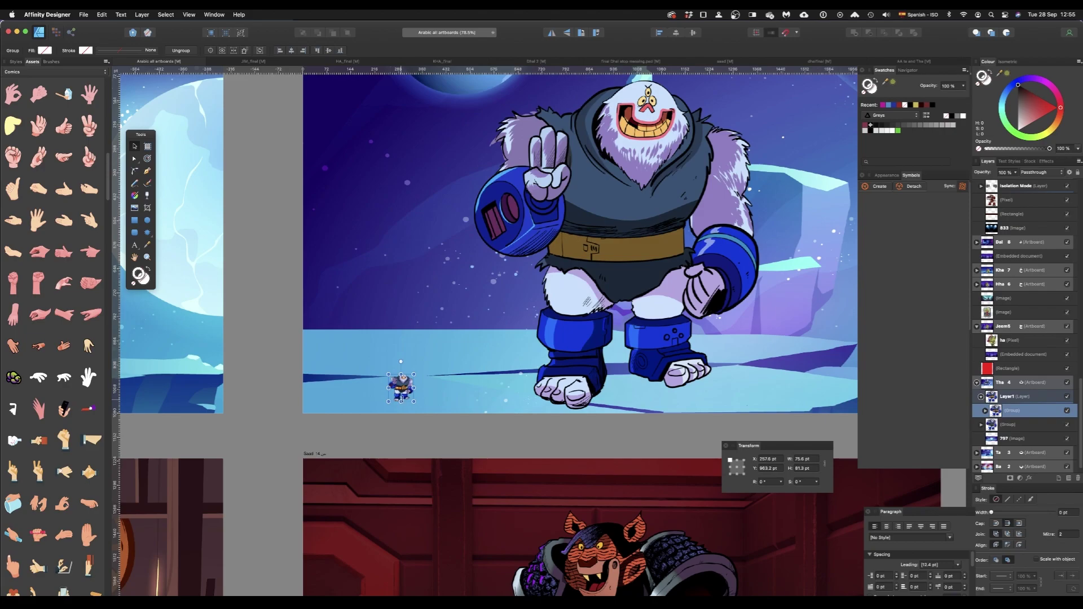
scroll(400, 361, "up", 10)
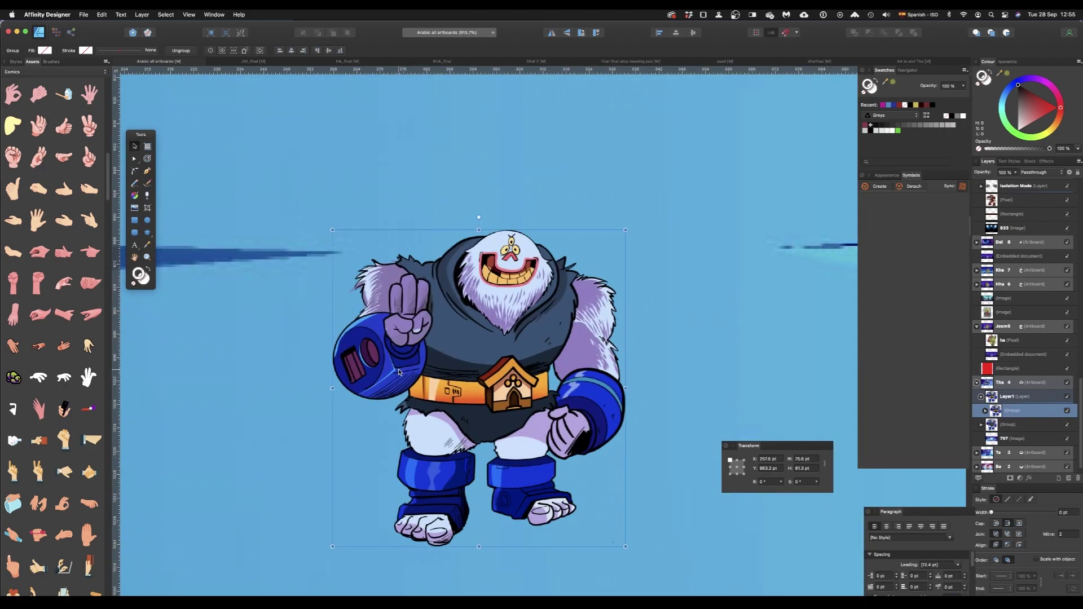
scroll(399, 371, "down", 3)
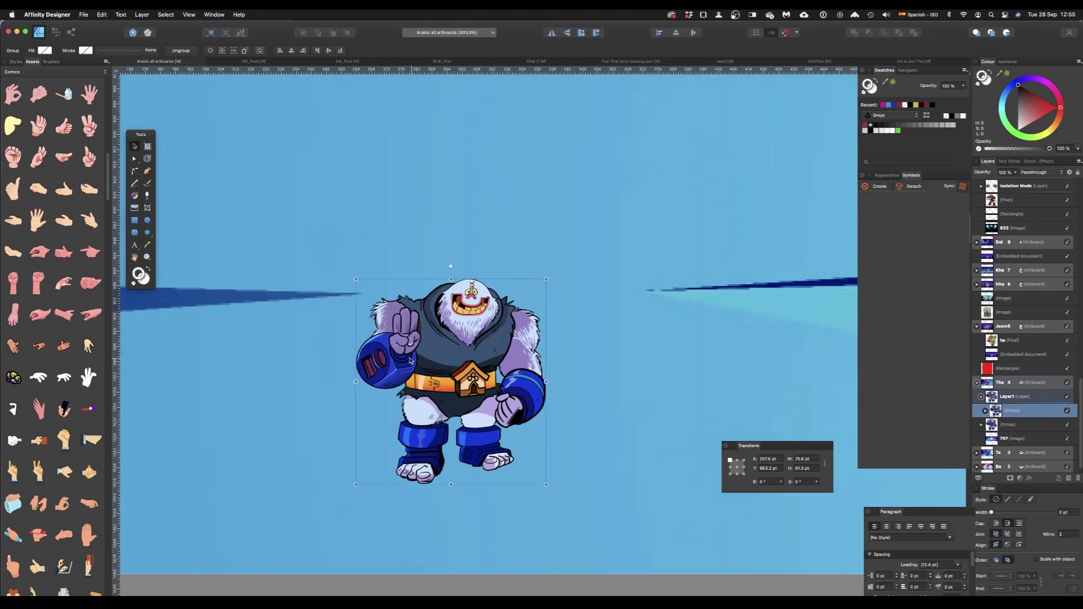
scroll(401, 322, "down", 8)
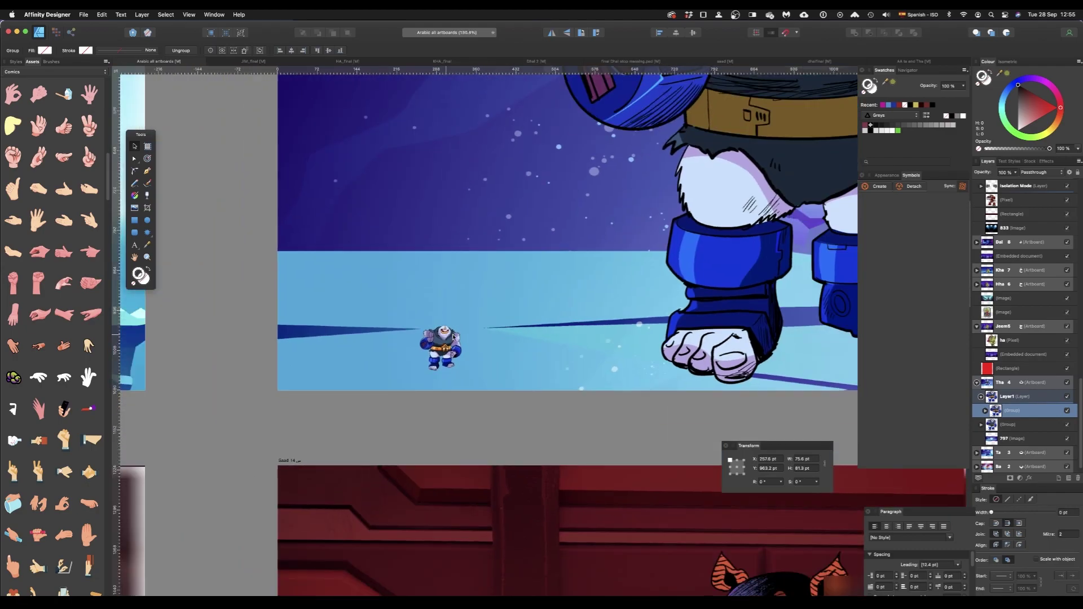
key("ctrl+z")
Select the raised hand's curve inside the smaller yeti's nested groups to examine its outline and stroke settings
scroll(482, 142, "up", 6)
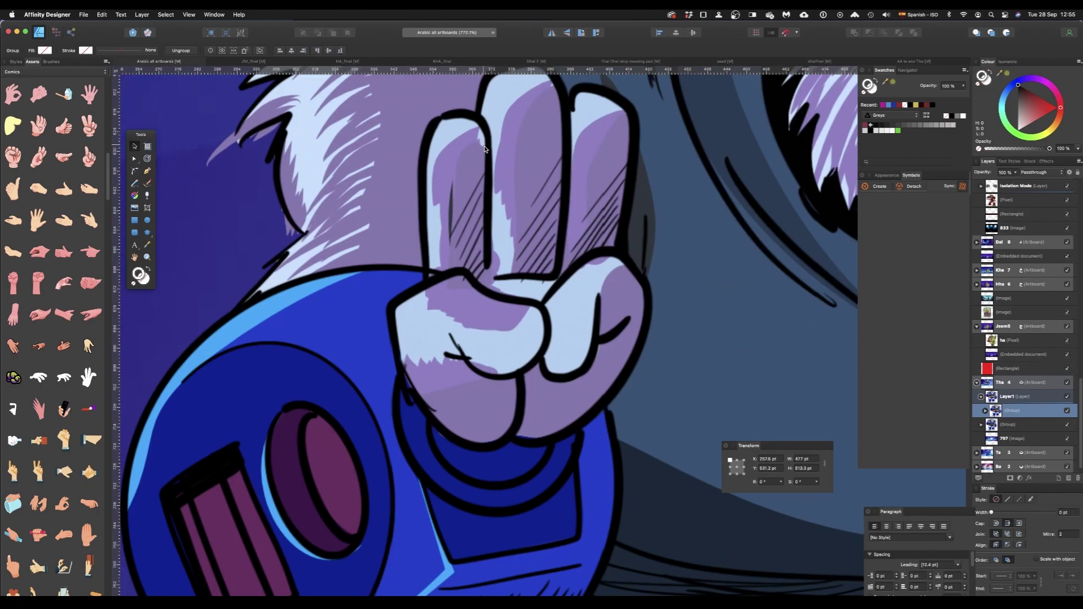
scroll(464, 165, "down", 3)
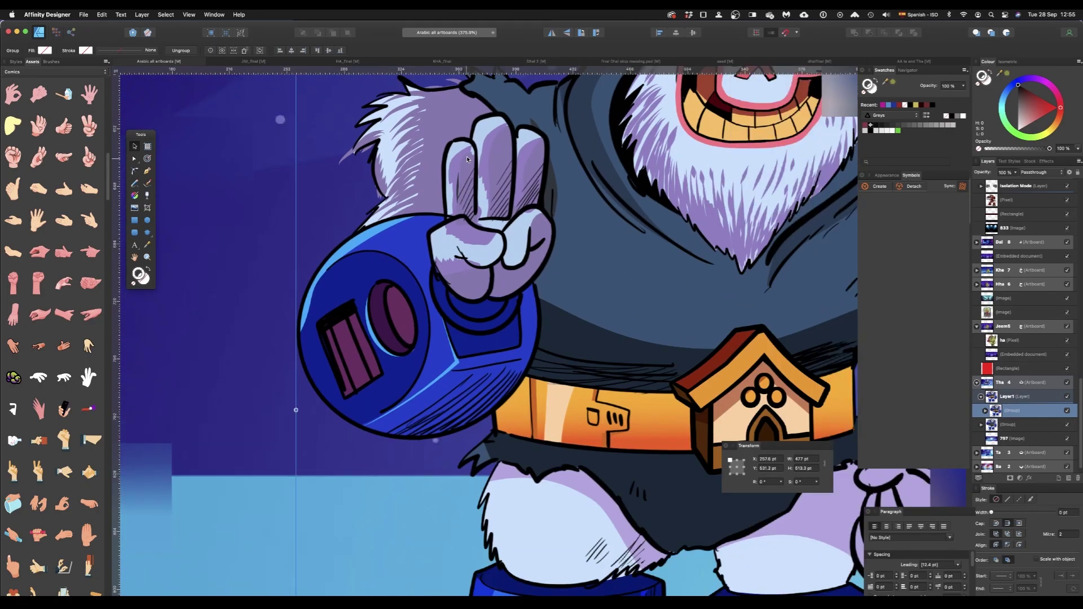
double_click(496, 137)
double_click(497, 137)
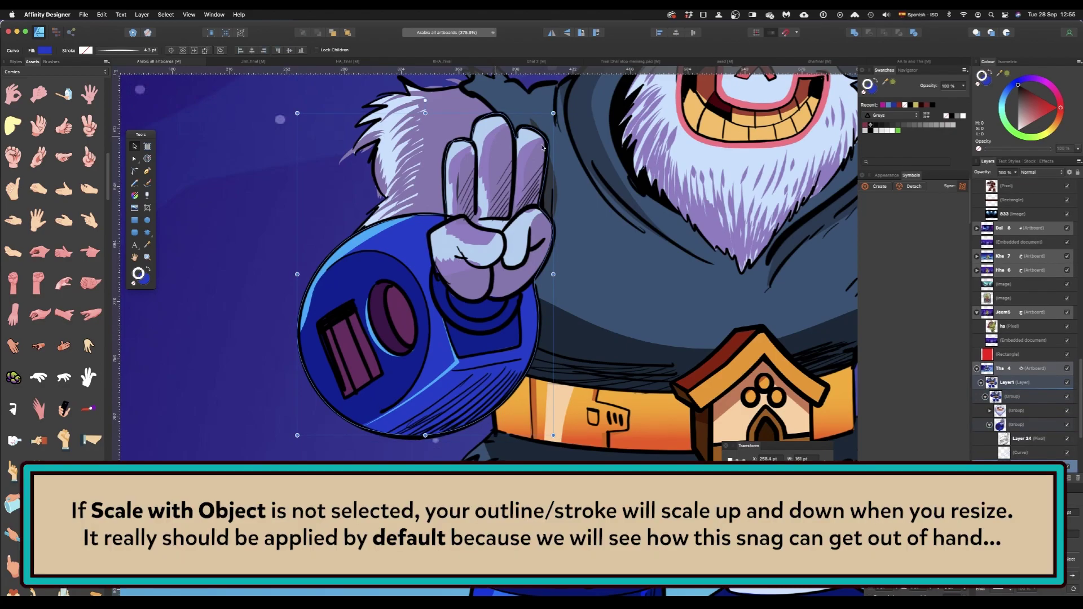
left_click(511, 139)
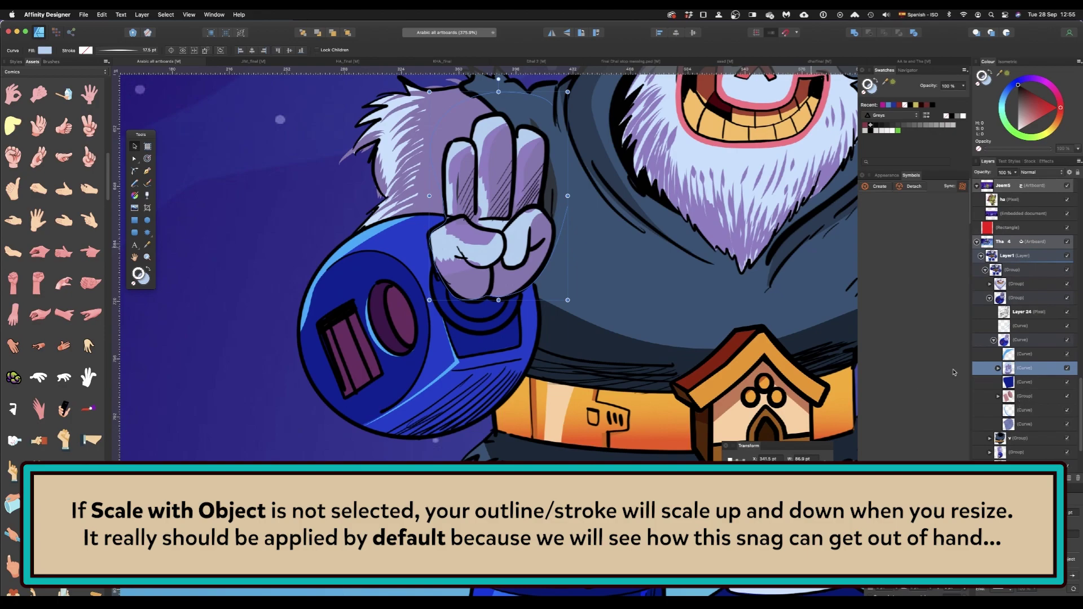
Select the whole smaller yeti group, shrink it to about 153 by 164 pt and inspect its outlines at close range
scroll(563, 267, "down", 6)
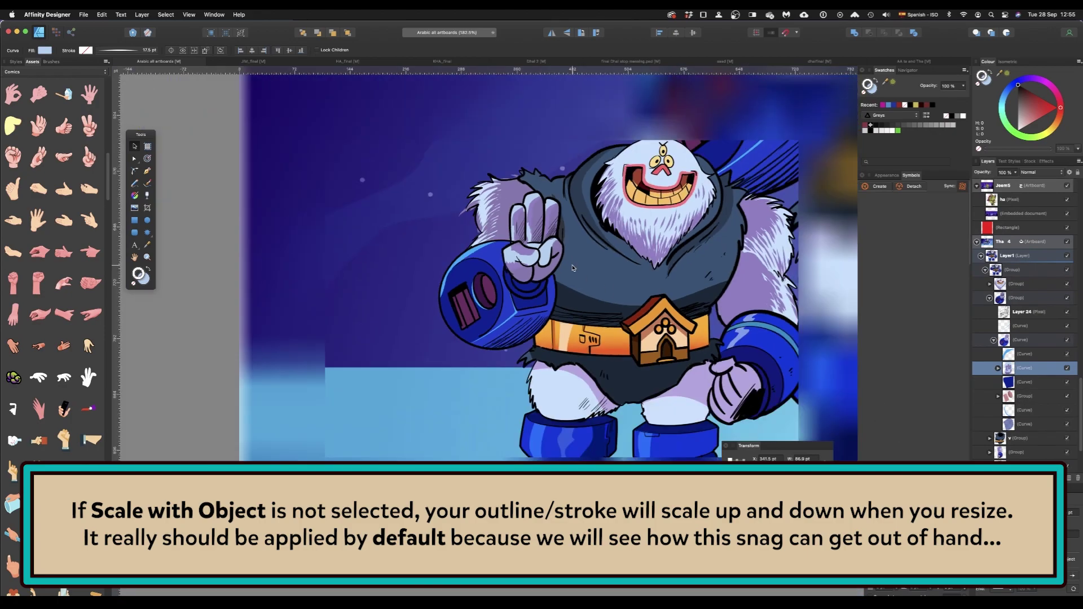
left_click(305, 124)
left_click(603, 260)
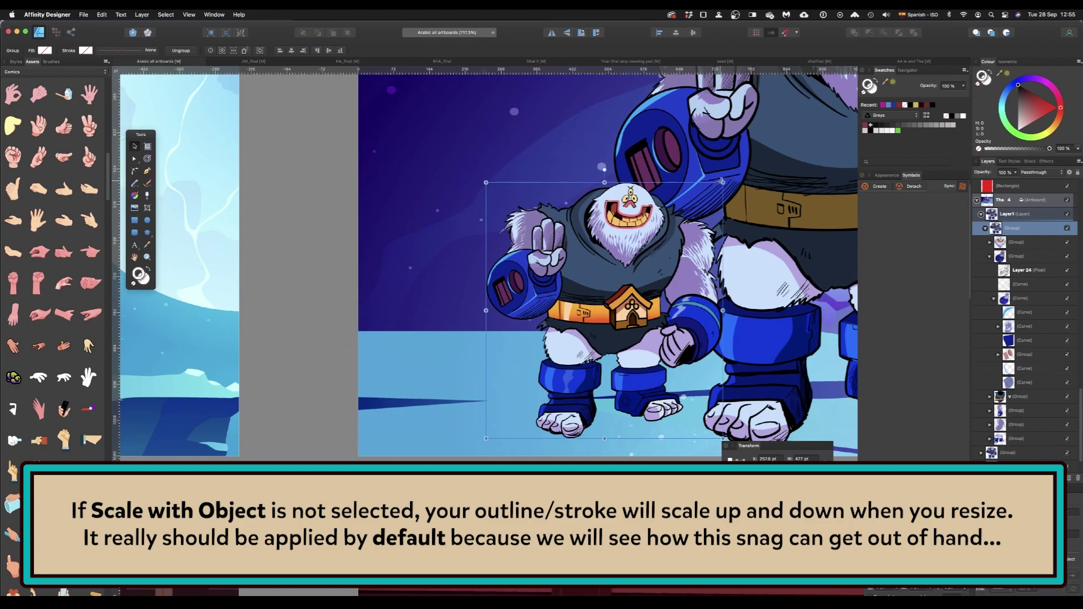
left_click_drag(723, 181, 529, 329)
scroll(524, 383, "up", 10)
scroll(524, 383, "down", 3)
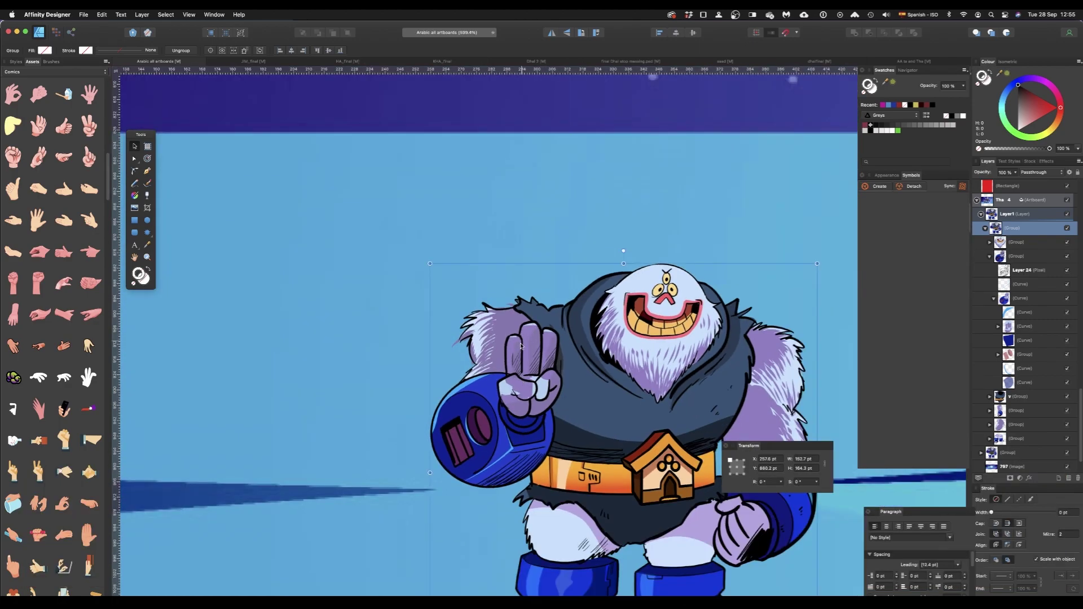
scroll(523, 340, "down", 4)
scroll(522, 379, "up", 10)
scroll(520, 354, "down", 5)
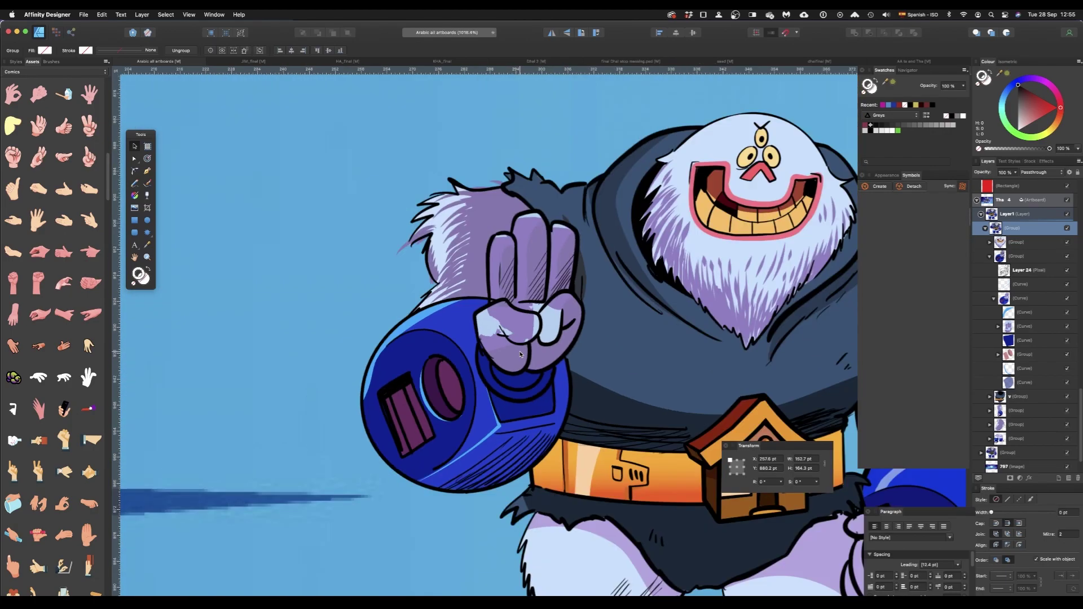
scroll(520, 354, "down", 5)
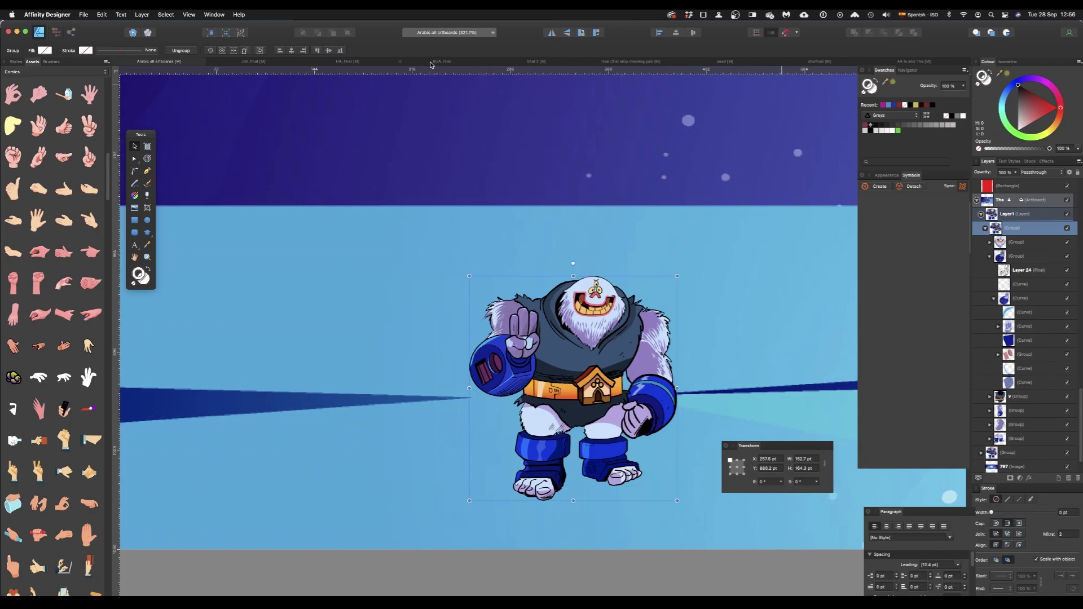
Switch to the AA ta and Tha document and select a line curve near the yeti's raised hand on Artboard1
left_click(908, 61)
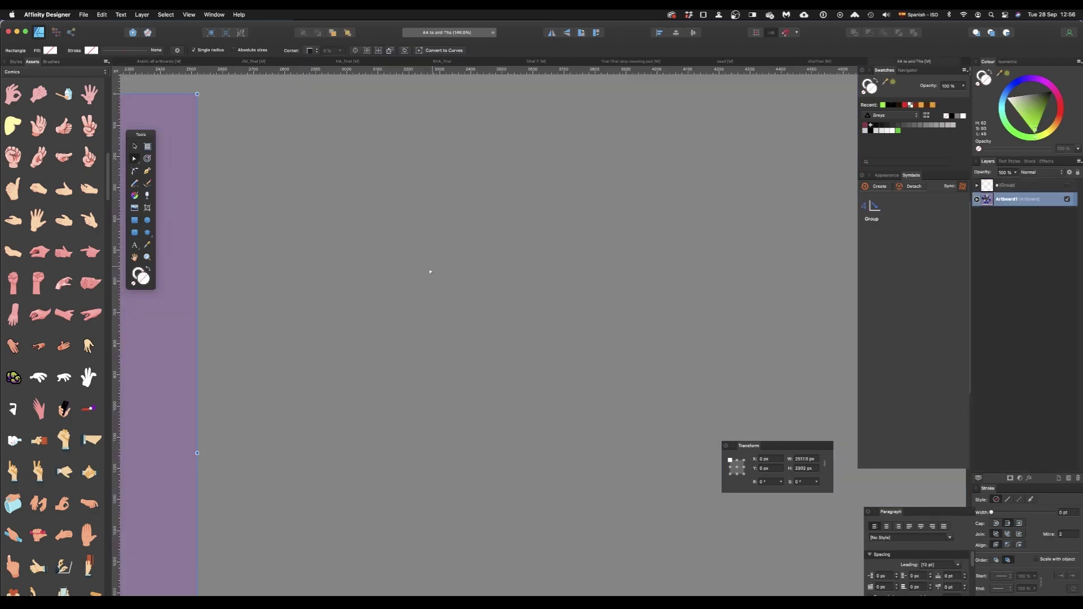
left_click(1013, 219)
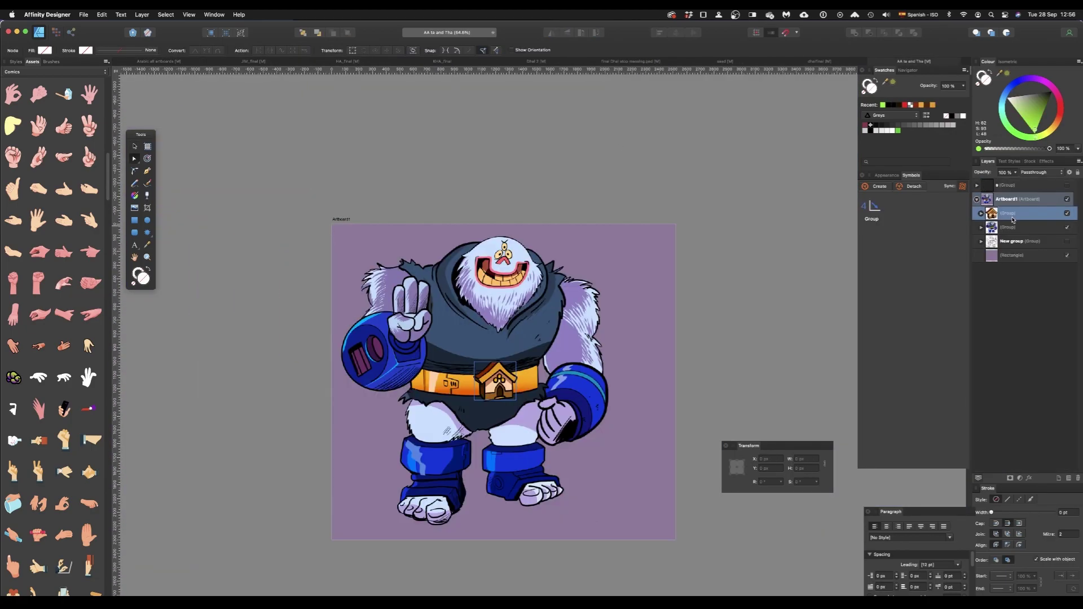
left_click(408, 294)
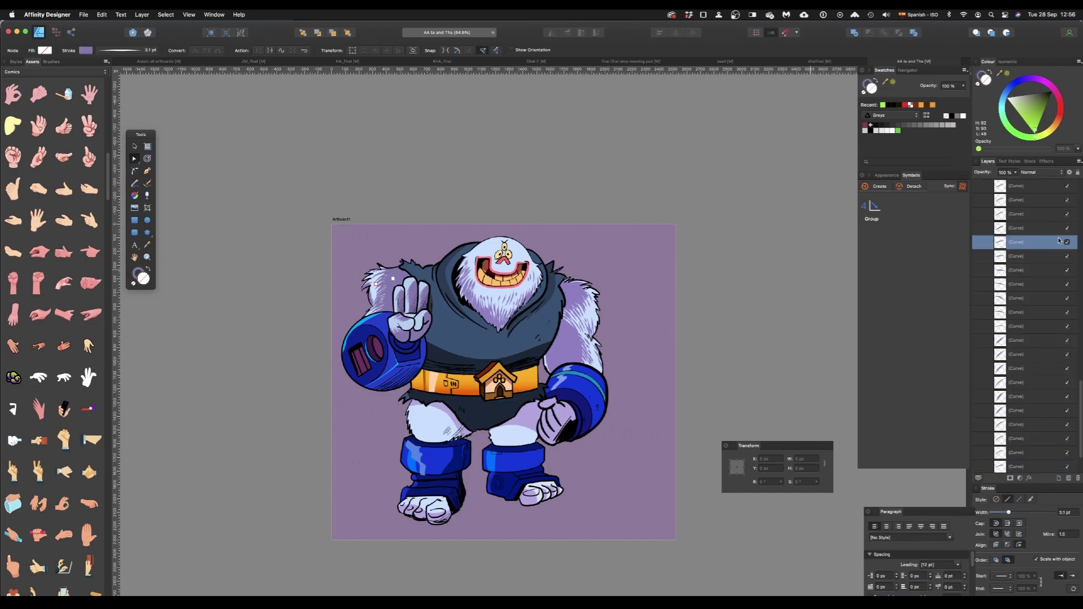
Select the remaining fur line curves on the yeti's raised arm on Artboard1 and enable Scale with object for their strokes
left_click(1040, 219)
left_click(1029, 397, "shift")
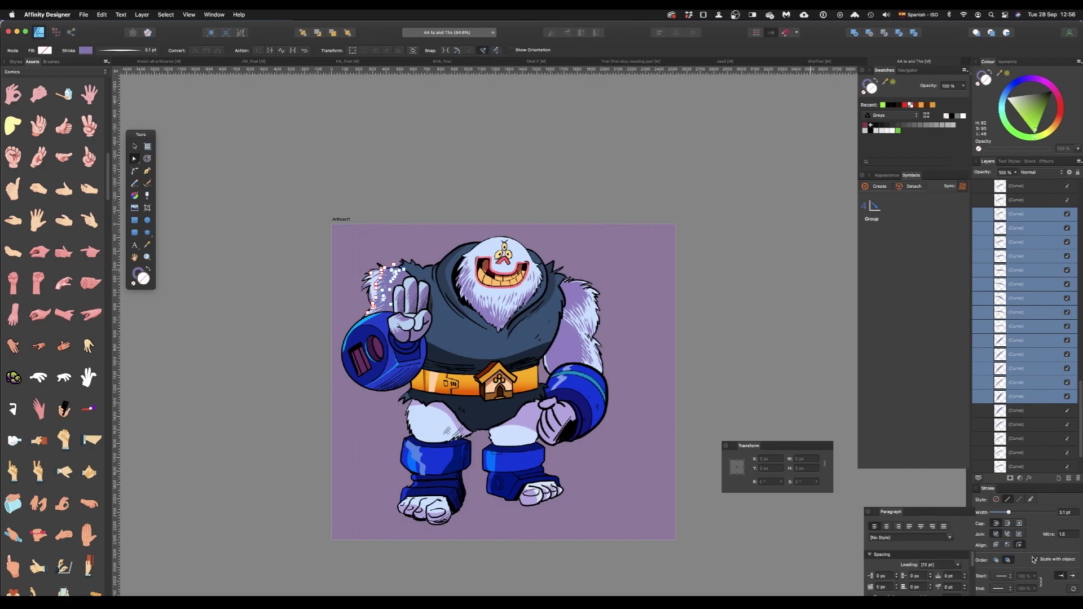
scroll(1020, 434, "down", 3)
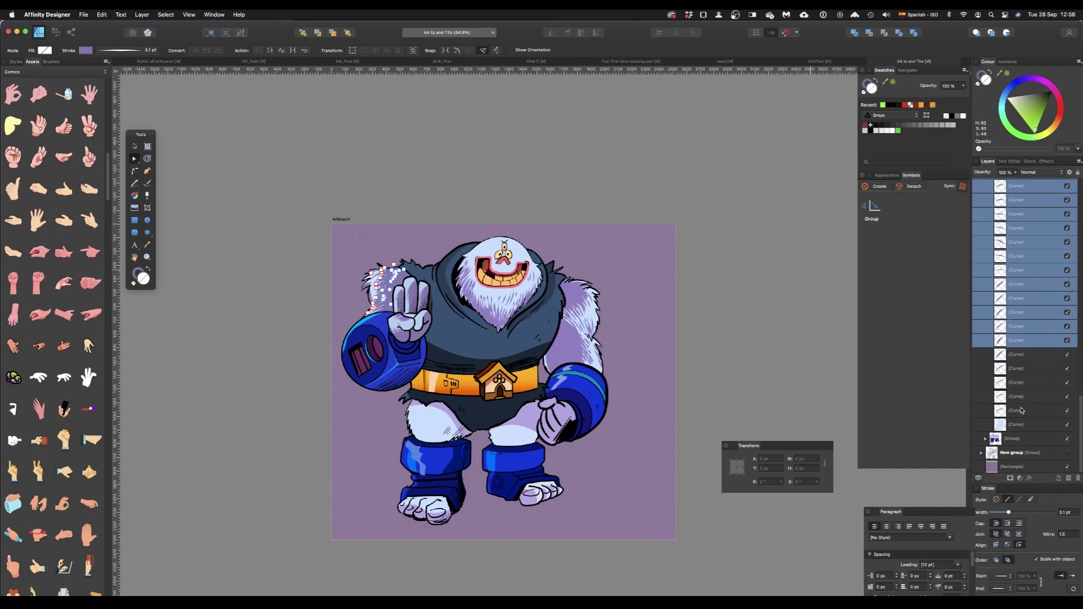
left_click(1022, 410, "shift")
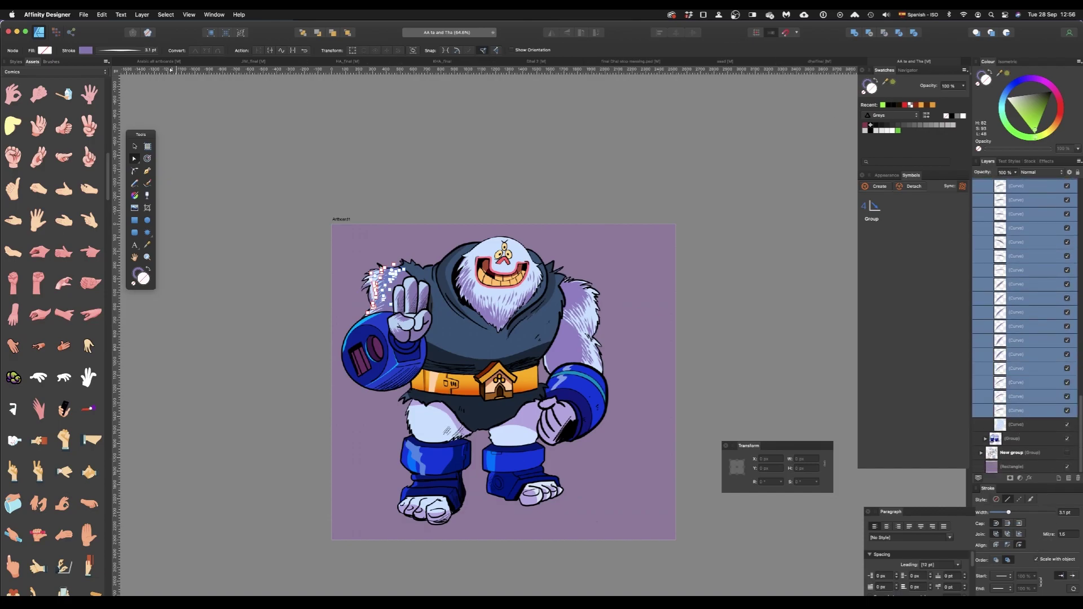
Switch to the Arabic all artboards document and undo the smaller yeti group's last shrink
left_click(159, 61)
scroll(671, 348, "up", 3)
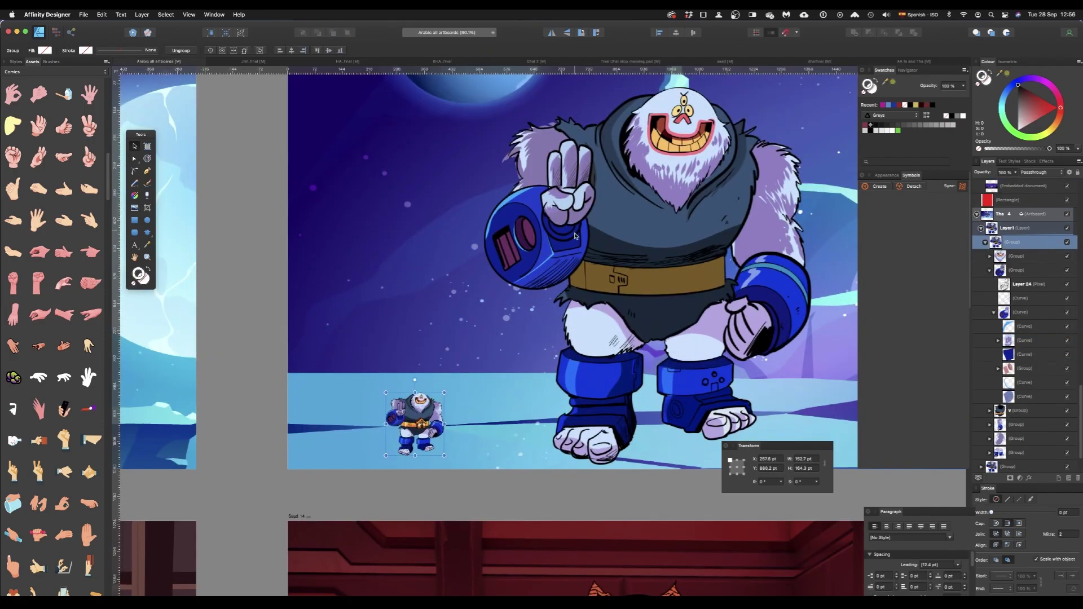
key("super+z")
scroll(465, 333, "down", 3)
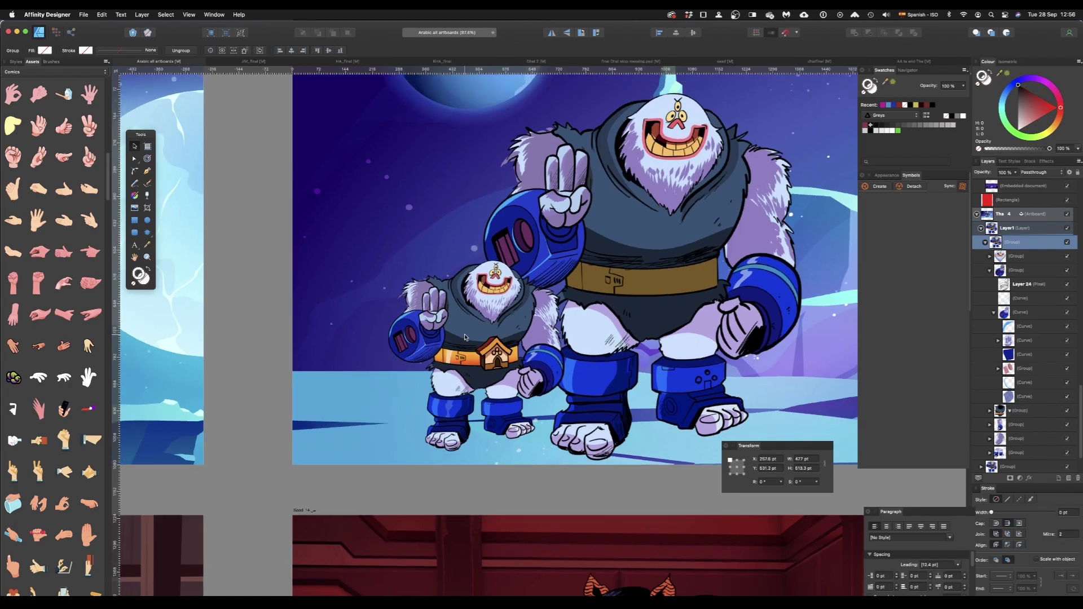
Move the smaller yeti group clear of the large yeti on the Tha artboard and rasterise it
left_click_drag(489, 332, 449, 260)
right_click(453, 254)
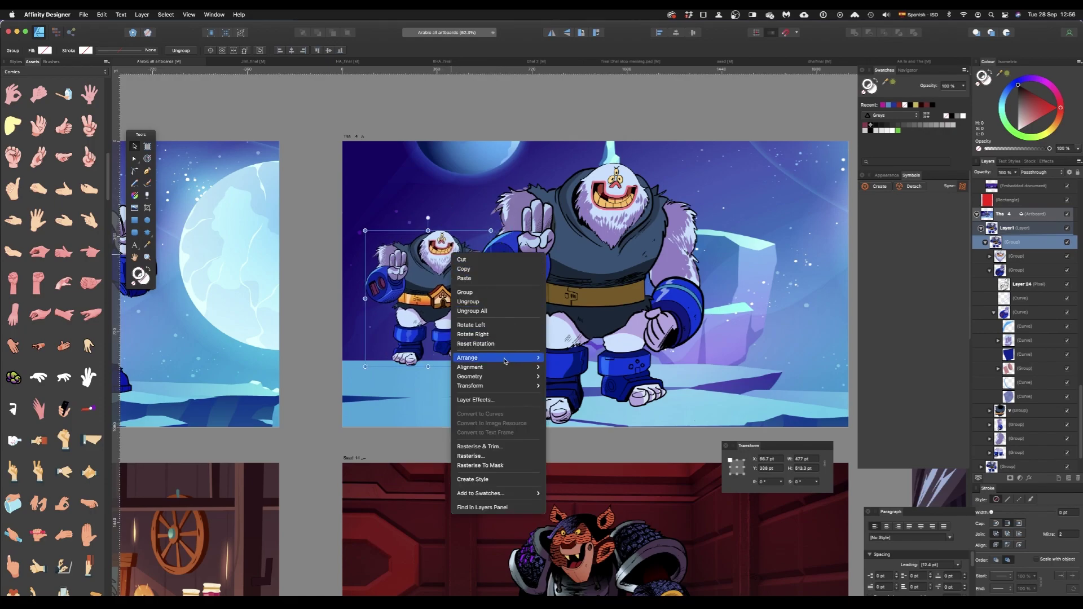
left_click(479, 456)
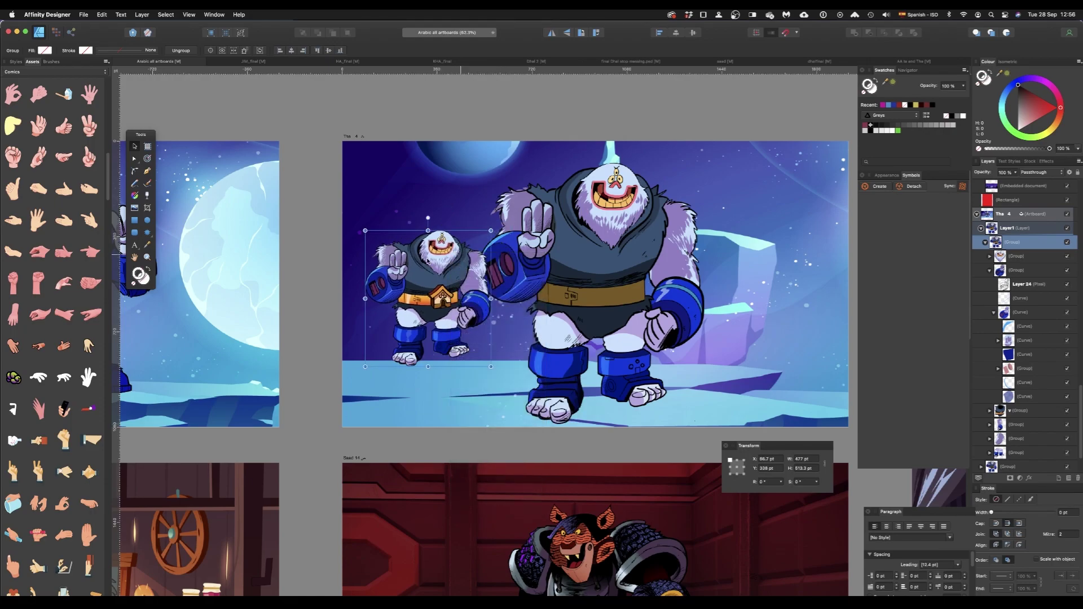
Enlarge the rasterised yeti to about 890 by 958 pt, place it beside the large yeti and inspect its quality
left_click_drag(425, 269, 556, 205)
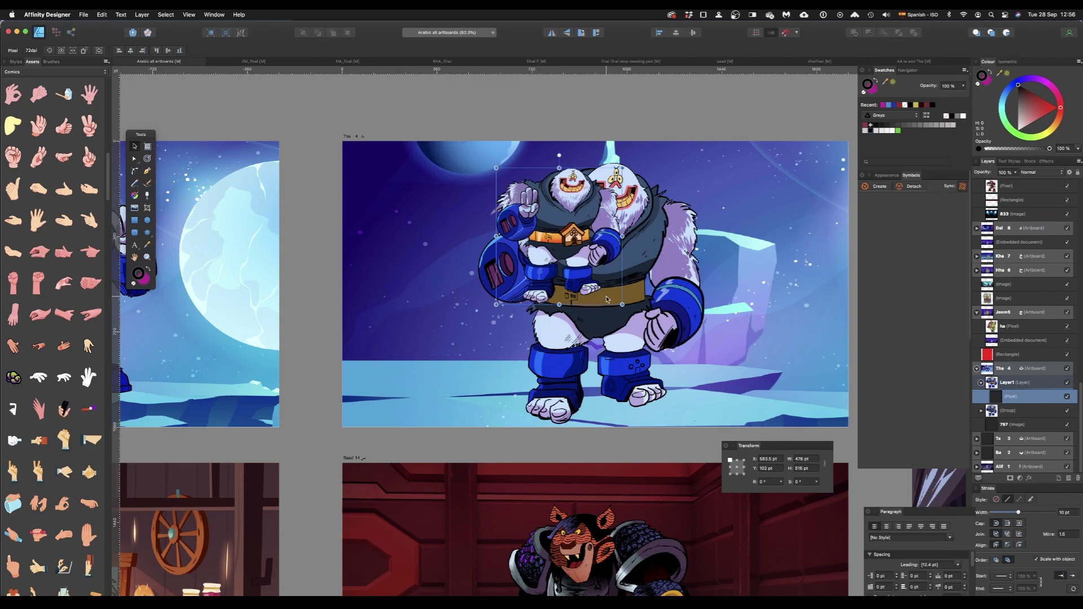
left_click_drag(622, 304, 729, 421)
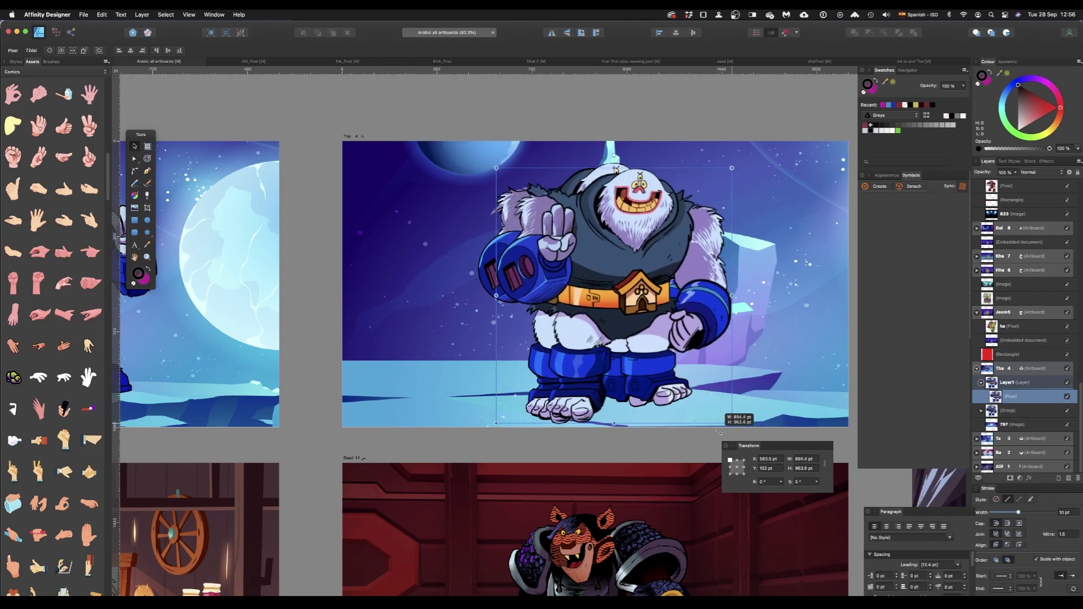
left_click_drag(653, 320, 494, 324)
scroll(631, 344, "up", 3)
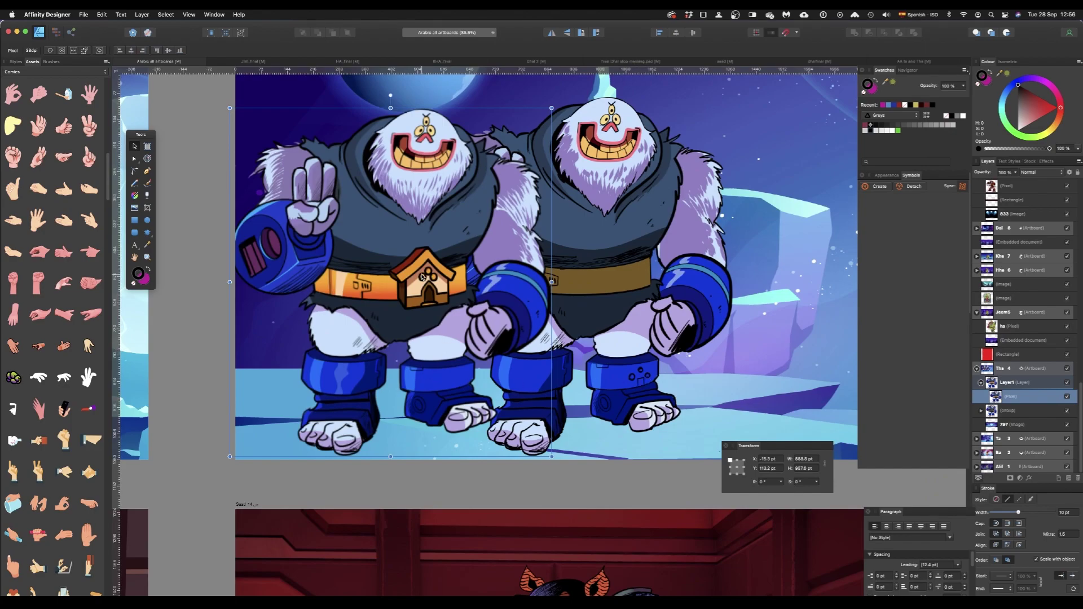
scroll(421, 277, "up", 2)
scroll(429, 271, "up", 3)
scroll(446, 165, "down", 5)
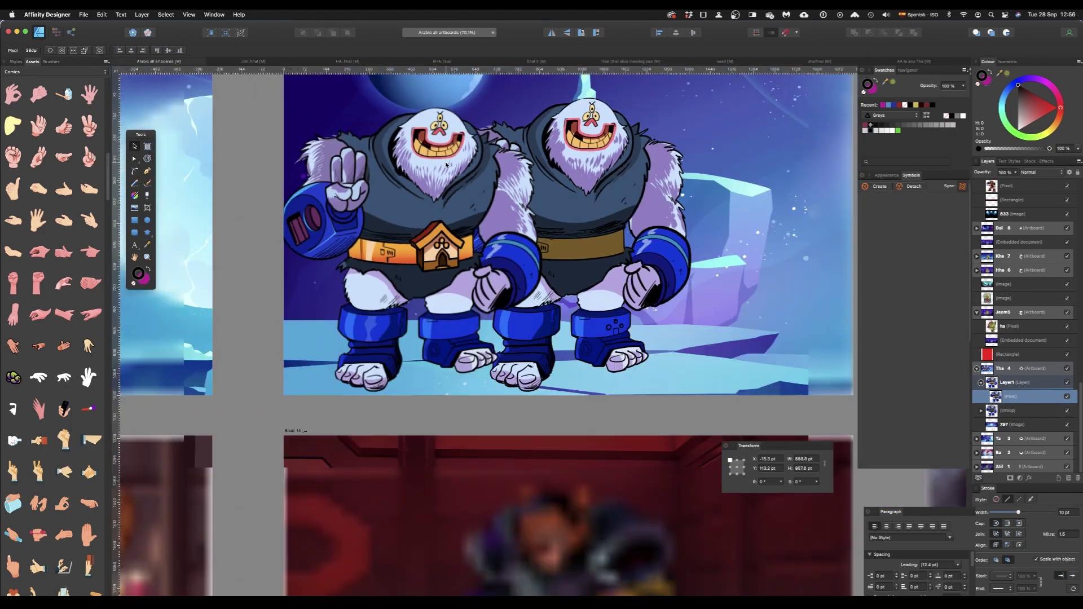
Delete the rasterised yeti from the Tha artboard and return to the AA ta and Tha document
key("Delete")
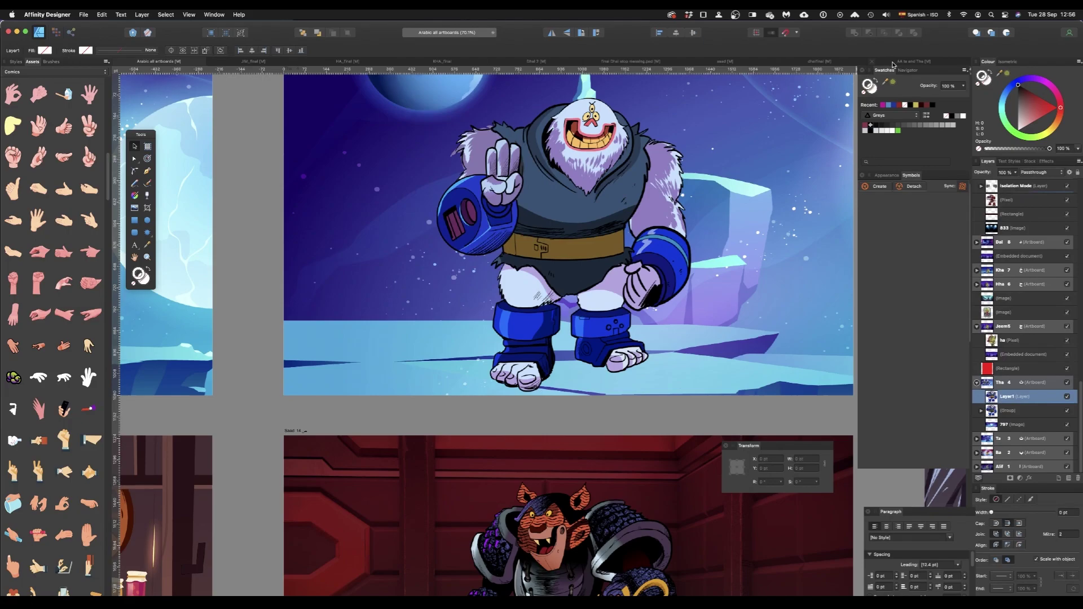
left_click(885, 63)
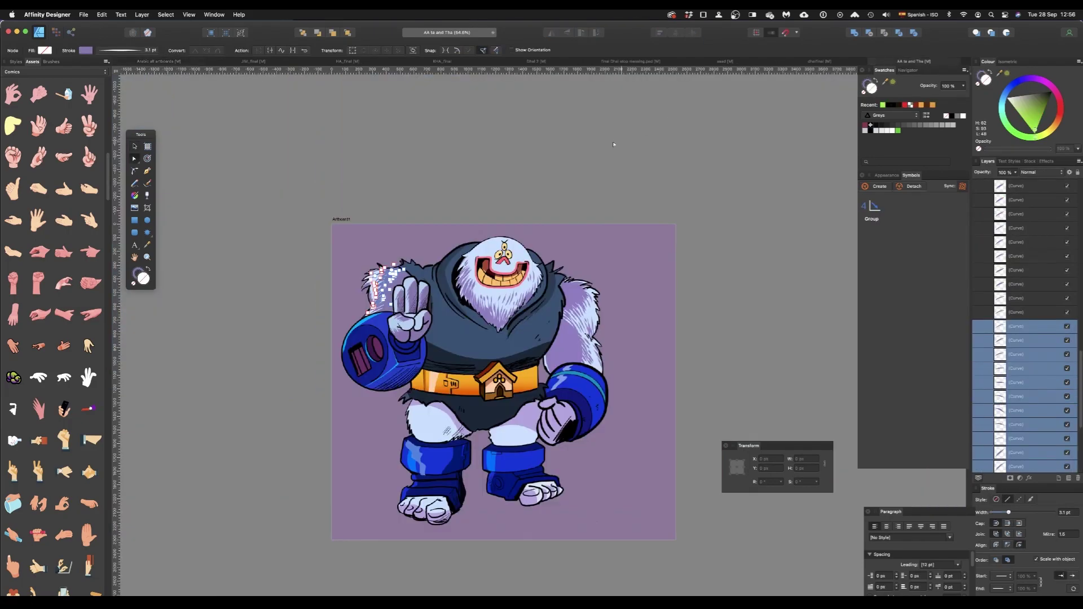
Select the complete yeti with its house buckle on Artboard1 and duplicate it onto the empty canvas outside the artboard
left_click(456, 271)
key("v")
left_click(282, 186)
left_click_drag(249, 169, 672, 578)
scroll(551, 397, "down", 3)
left_click_drag(520, 366, 371, 256, "super")
Try enlarging the duplicated yeti to about 4156 by 4450 px, inspect its raised hand up close and undo the resize
left_click_drag(299, 349, 140, 550)
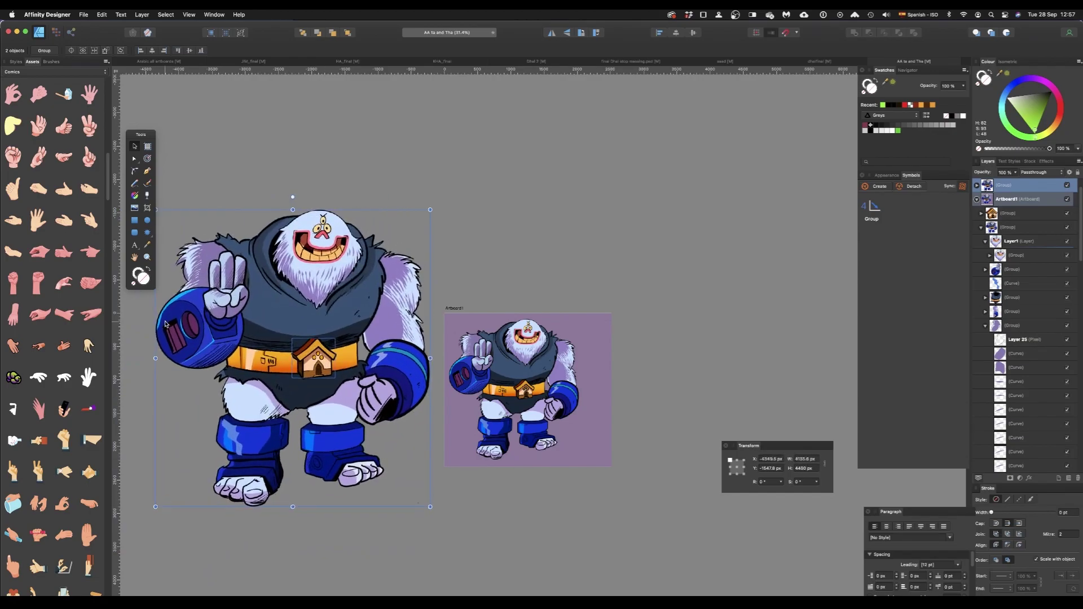
scroll(207, 256, "up", 5)
scroll(259, 282, "up", 4)
double_click(243, 273)
key("super+z")
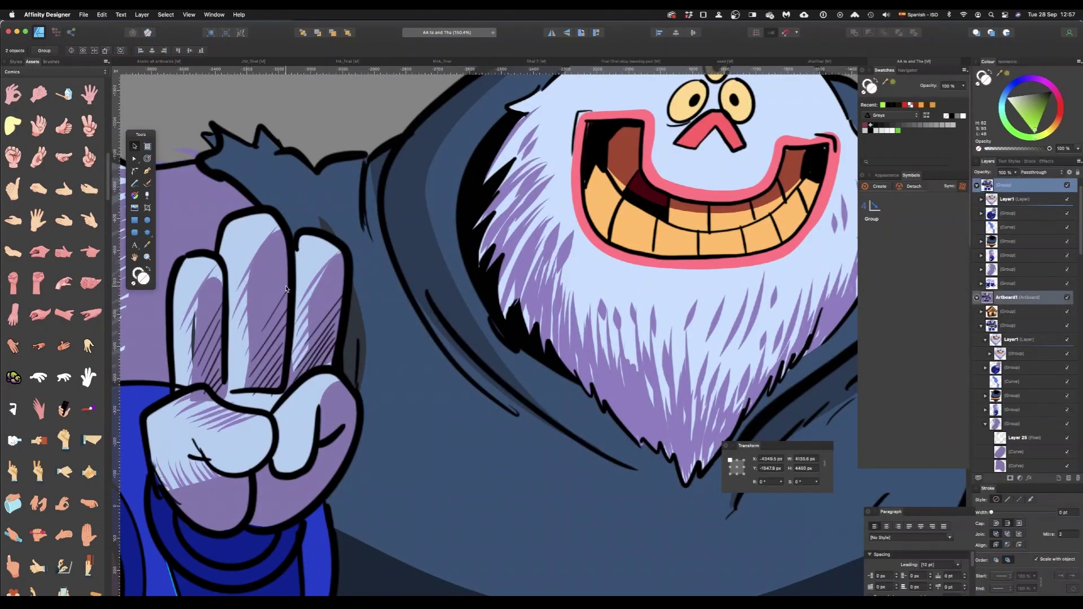
key("super+z")
Select the three finger shadow curves nested inside the duplicated yeti's raised hand
scroll(436, 308, "down", 3)
scroll(612, 192, "up", 8)
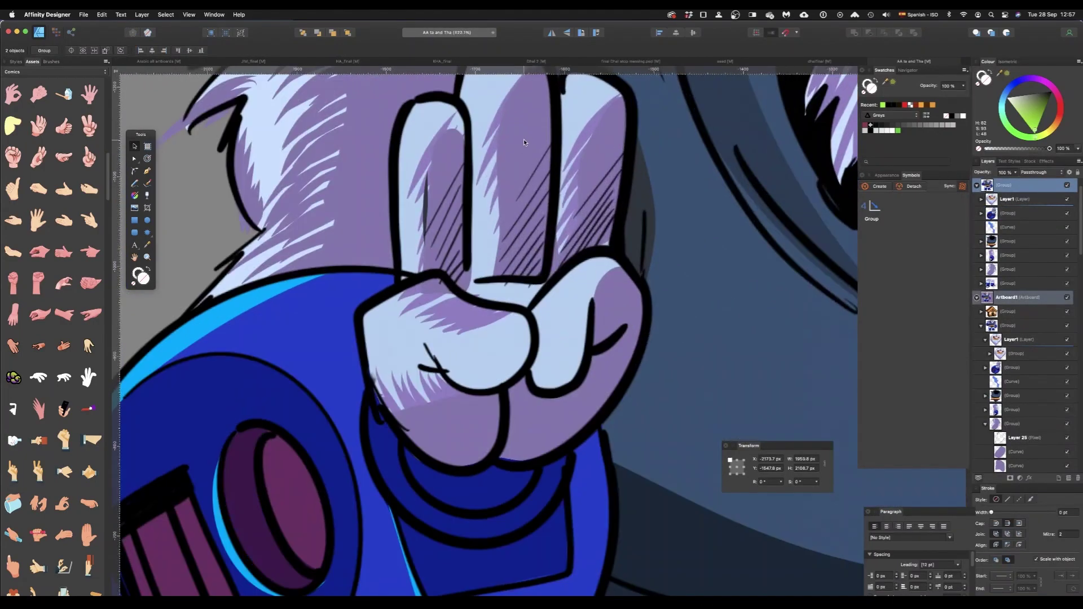
scroll(524, 142, "up", 2)
left_click(509, 180)
double_click(509, 181)
double_click(510, 181)
double_click(509, 181)
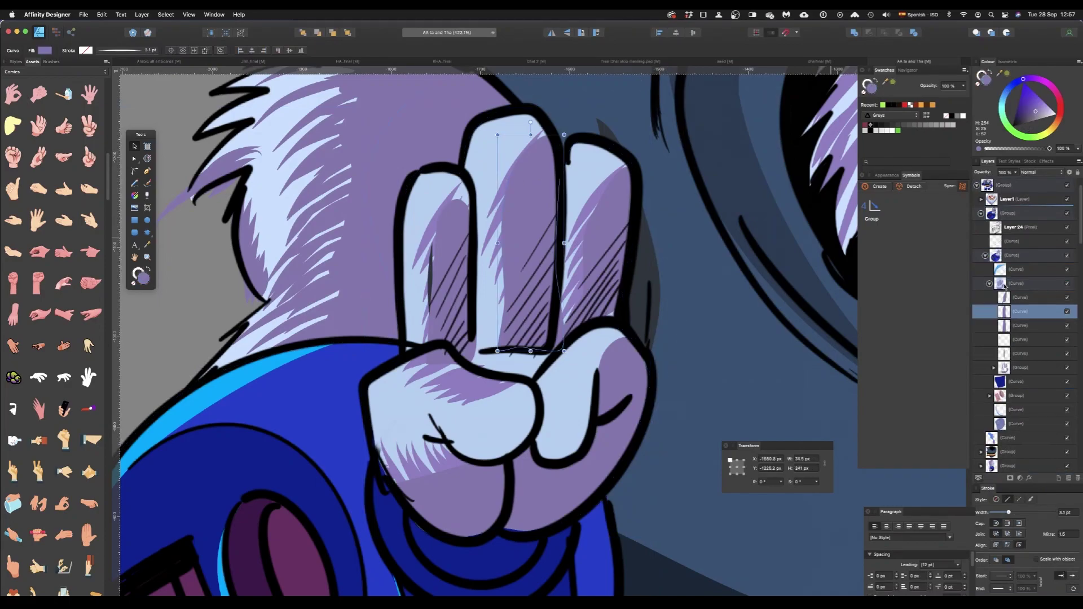
left_click(1024, 299)
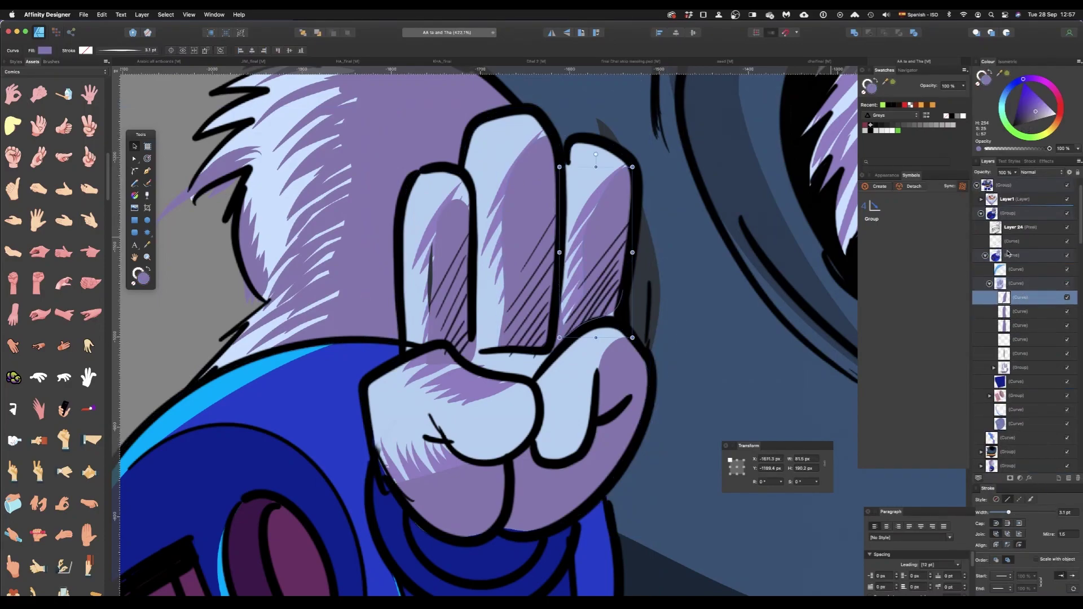
Move the tiny stray curve beside the raised hand's shortest finger shadow aside and delete it
left_click(1019, 340)
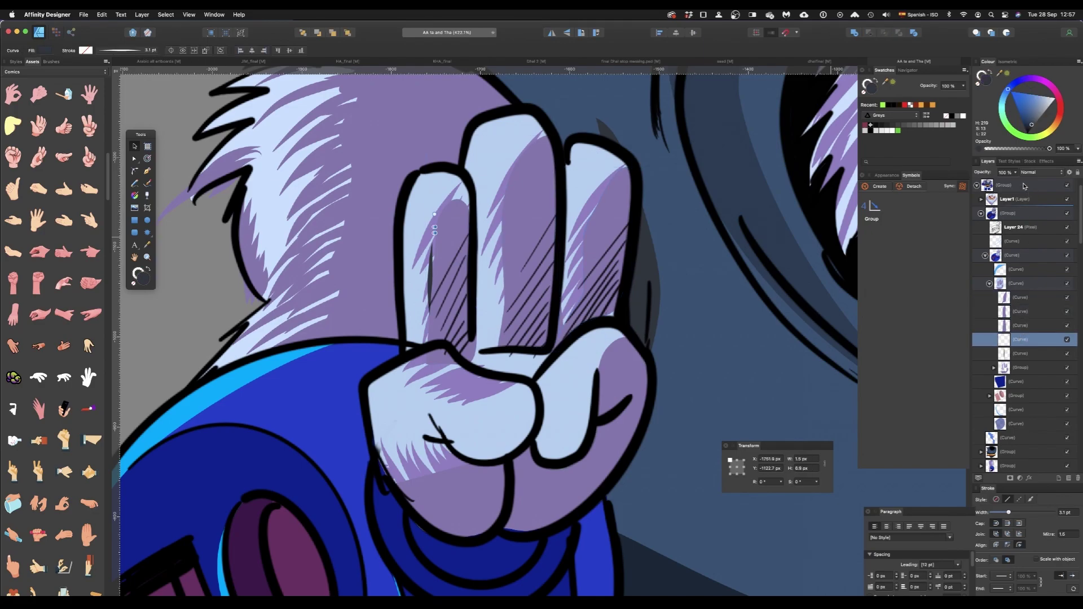
scroll(446, 228, "up", 5)
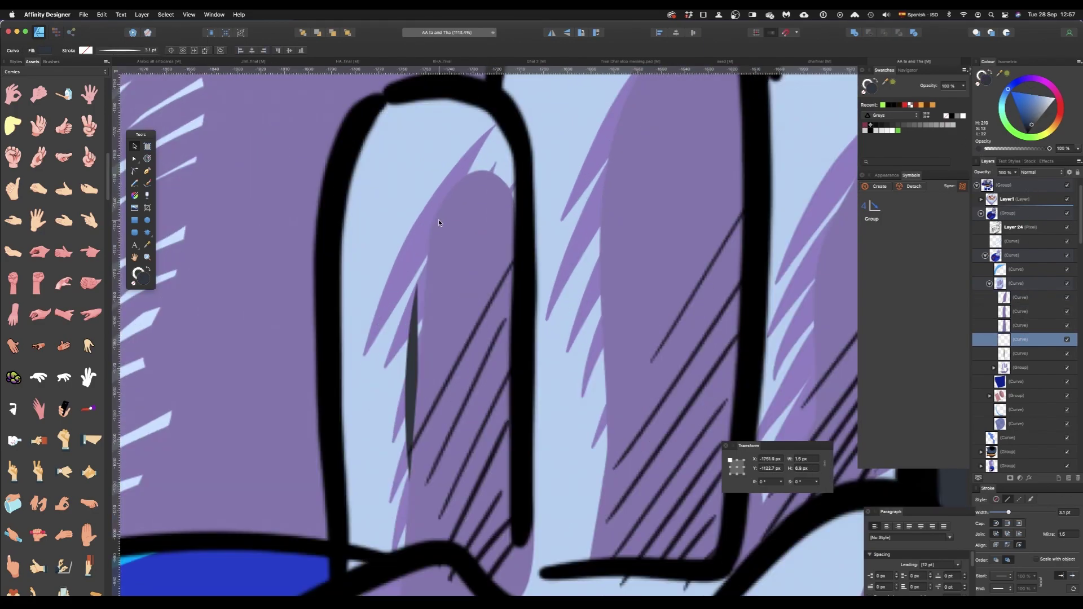
left_click_drag(423, 252, 401, 200)
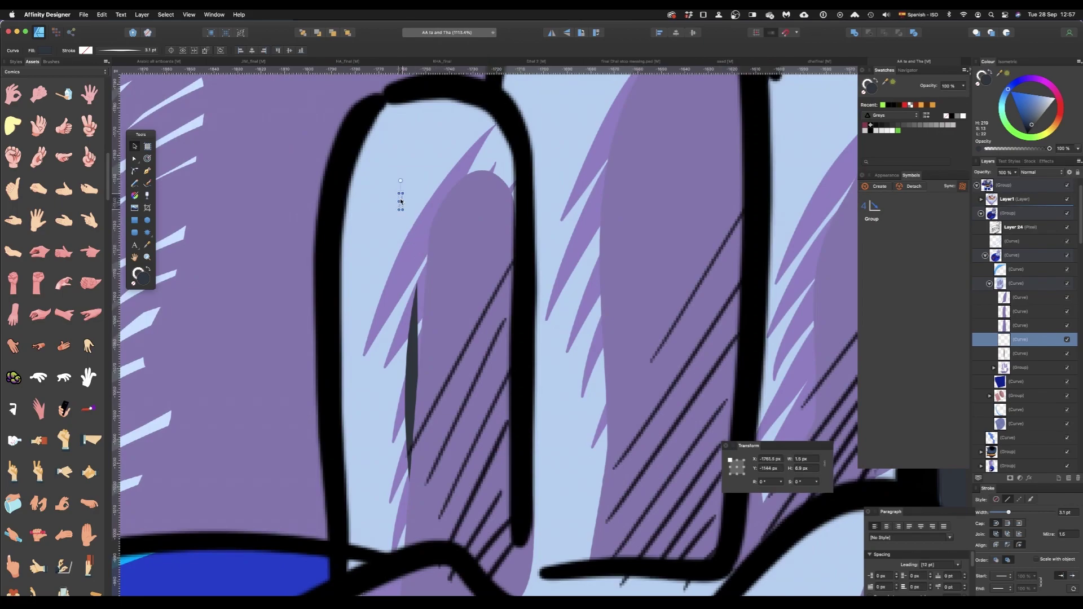
key("Delete")
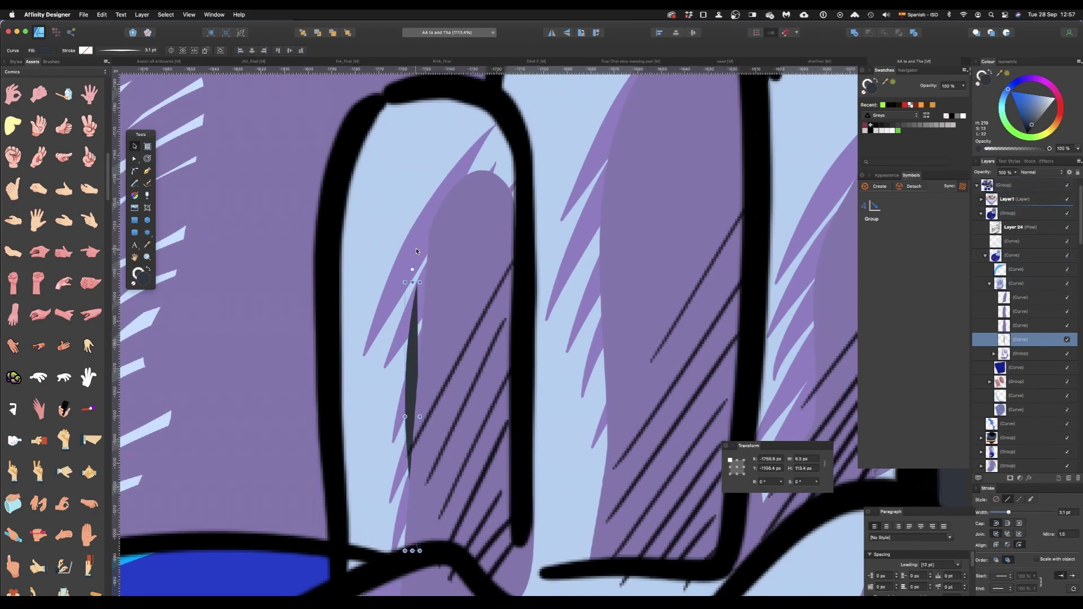
Select all the purple shading curves in the raised hand's nested group and enable Scale with object for their strokes
key("a")
left_click(416, 251)
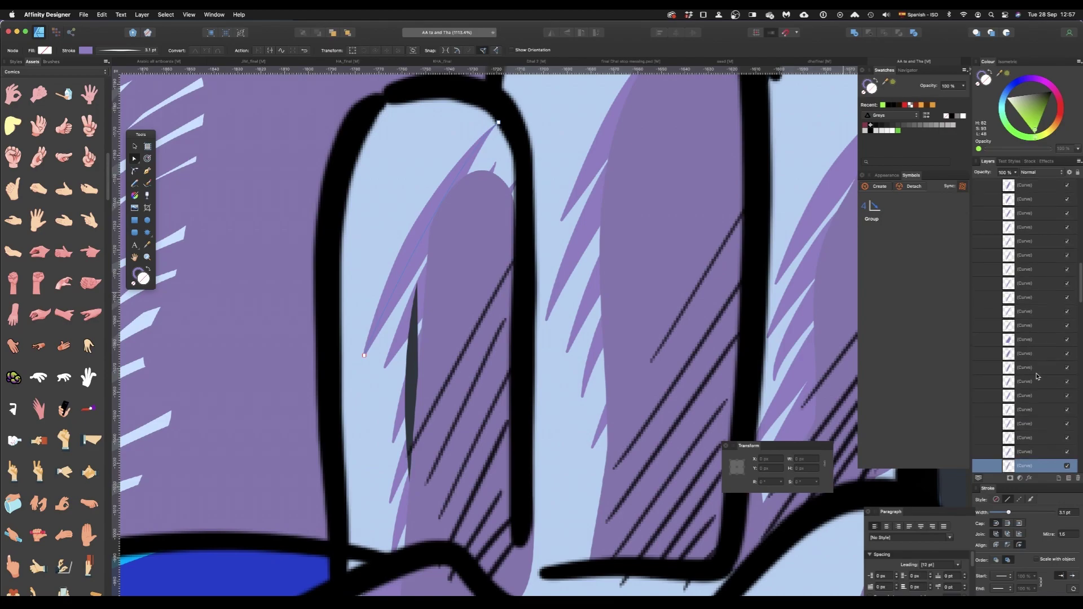
scroll(1049, 305, "up", 3)
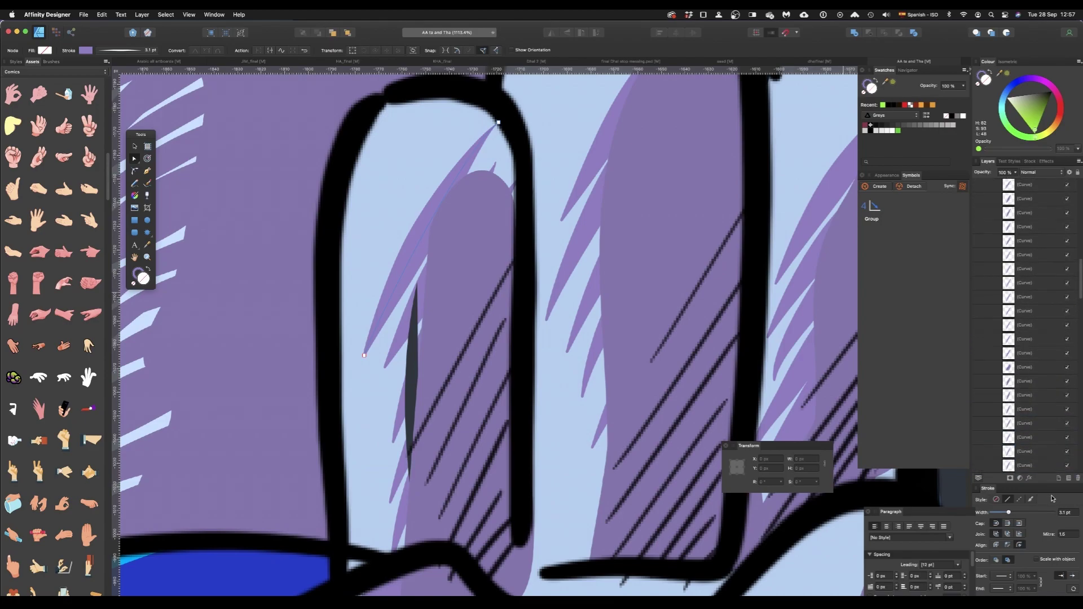
scroll(1033, 243, "down", 3)
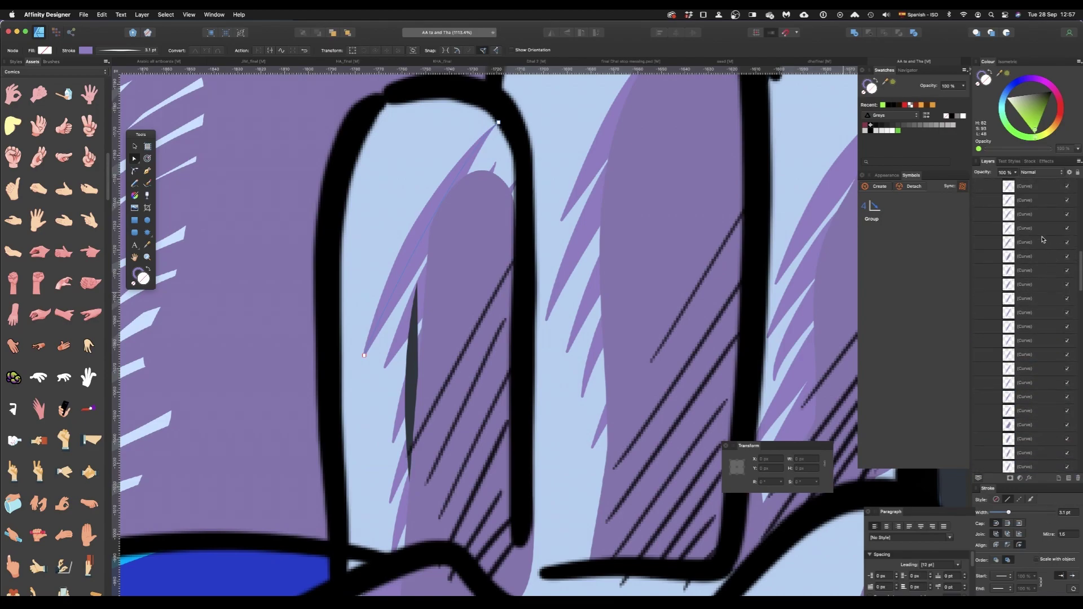
scroll(1035, 240, "up", 5)
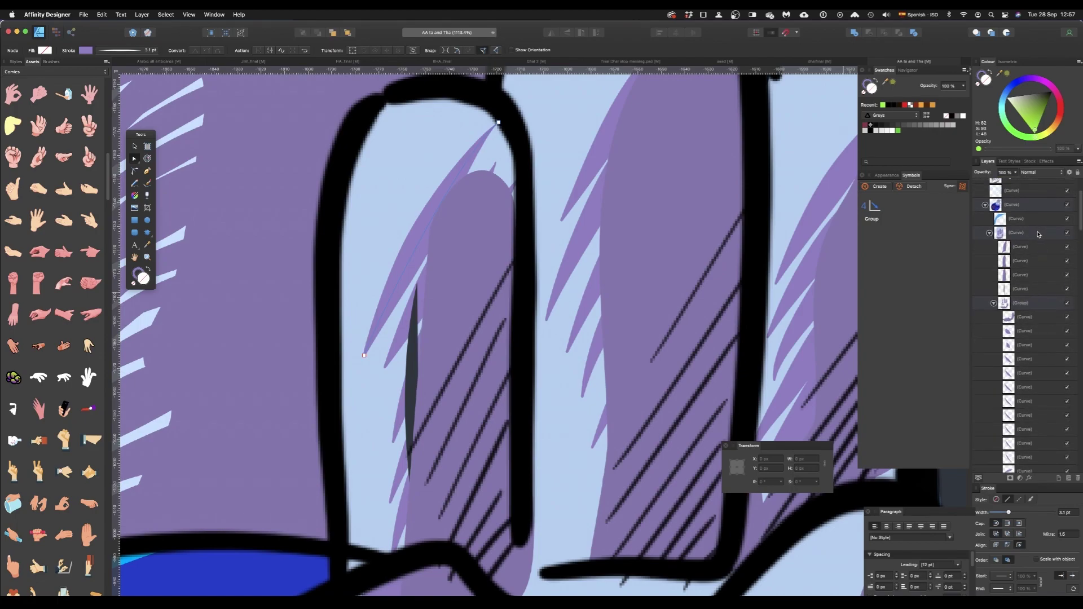
left_click(1024, 320, "shift")
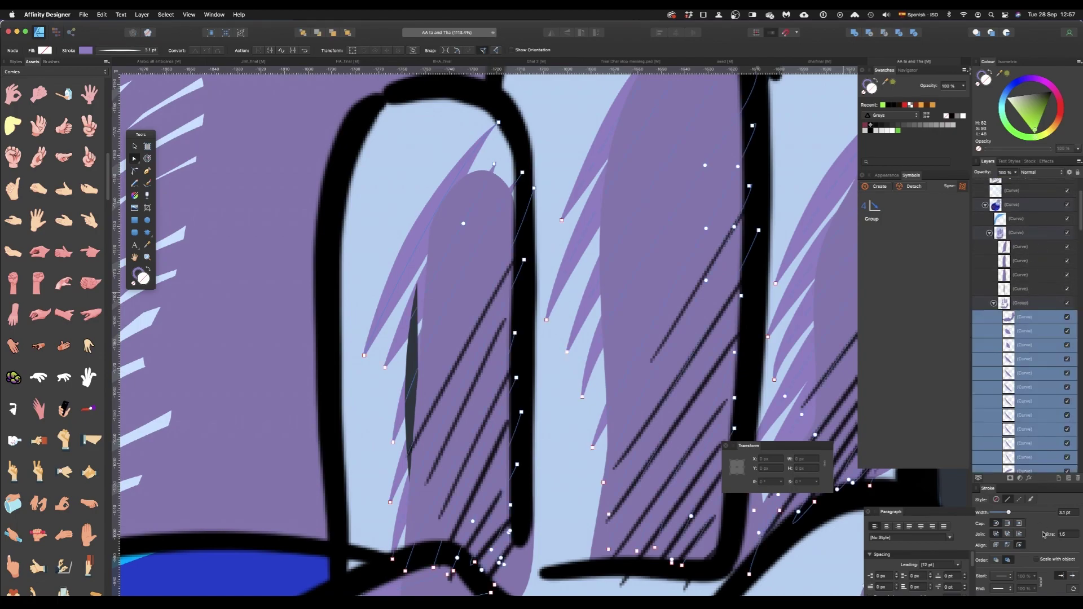
key("super+0")
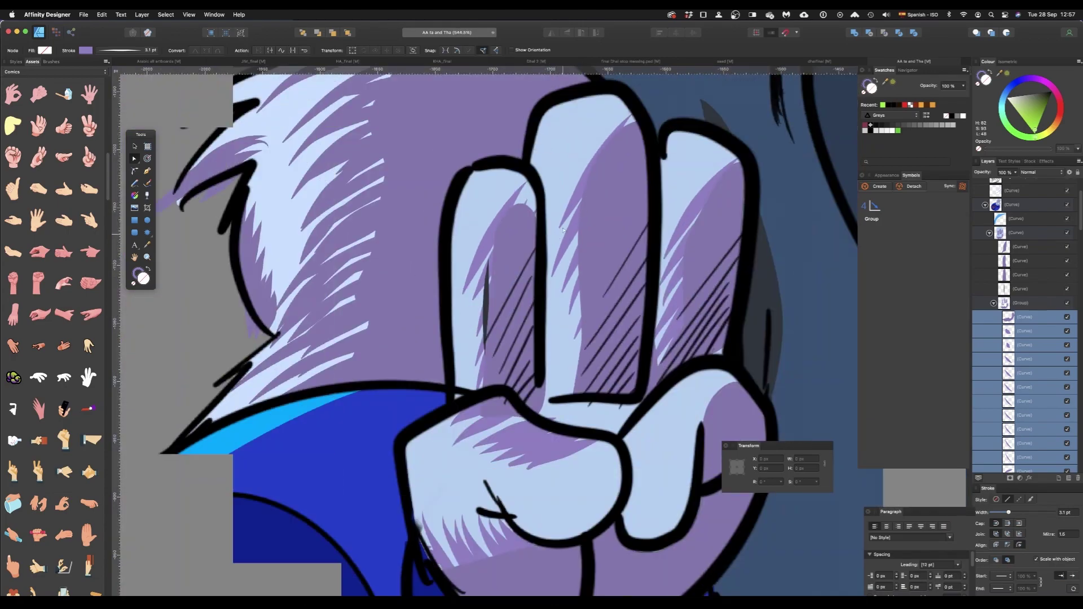
scroll(517, 242, "up", 3)
Select a single purple shading curve in the raised hand and use Select Same to pick every curve with its stroke colour
left_click(167, 14)
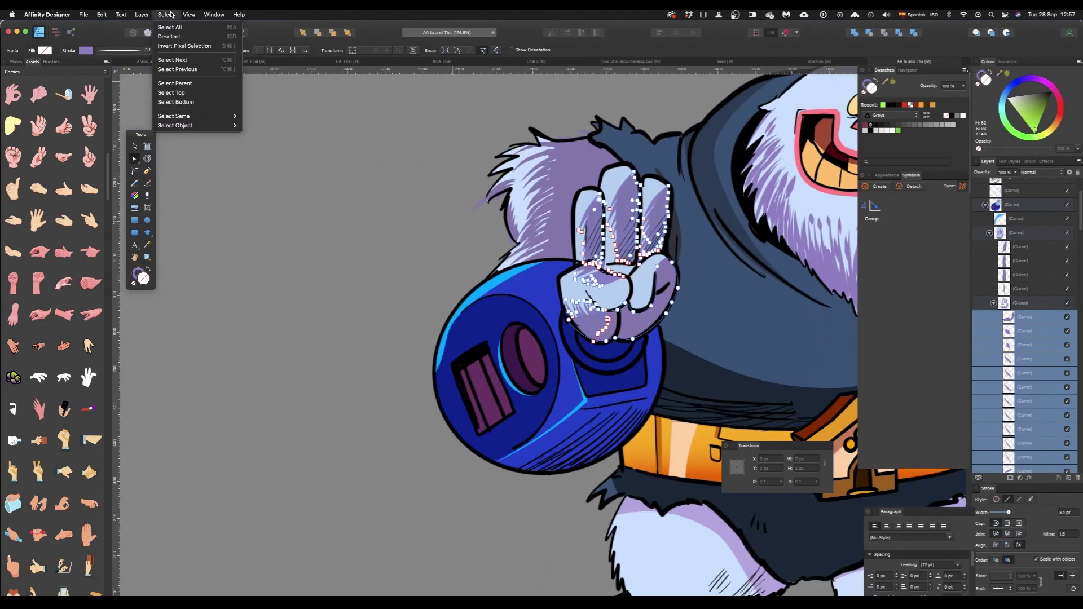
mouse_move(196, 117)
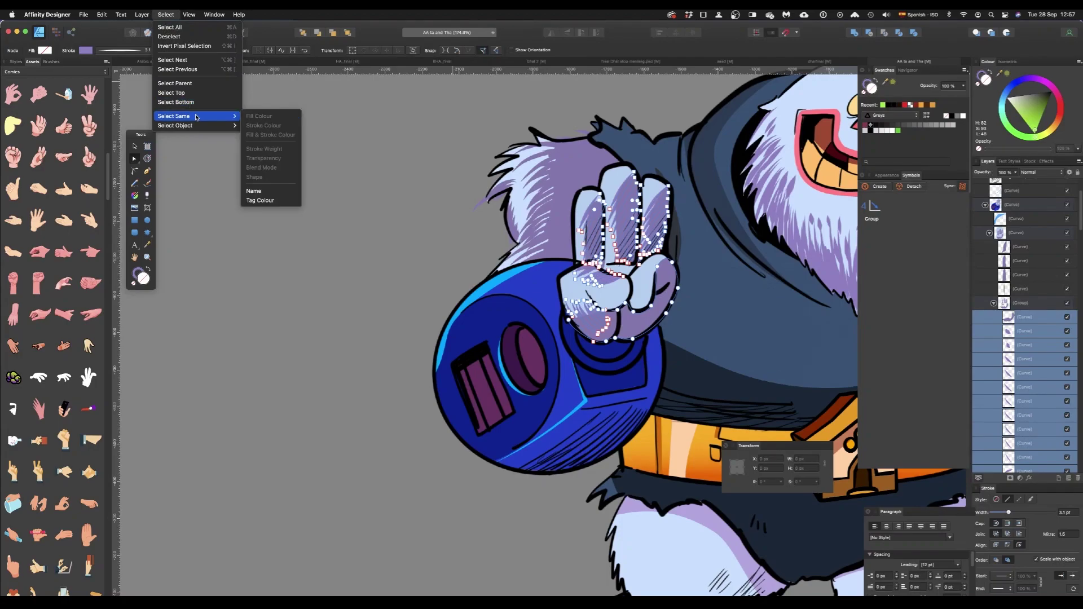
left_click(1014, 340)
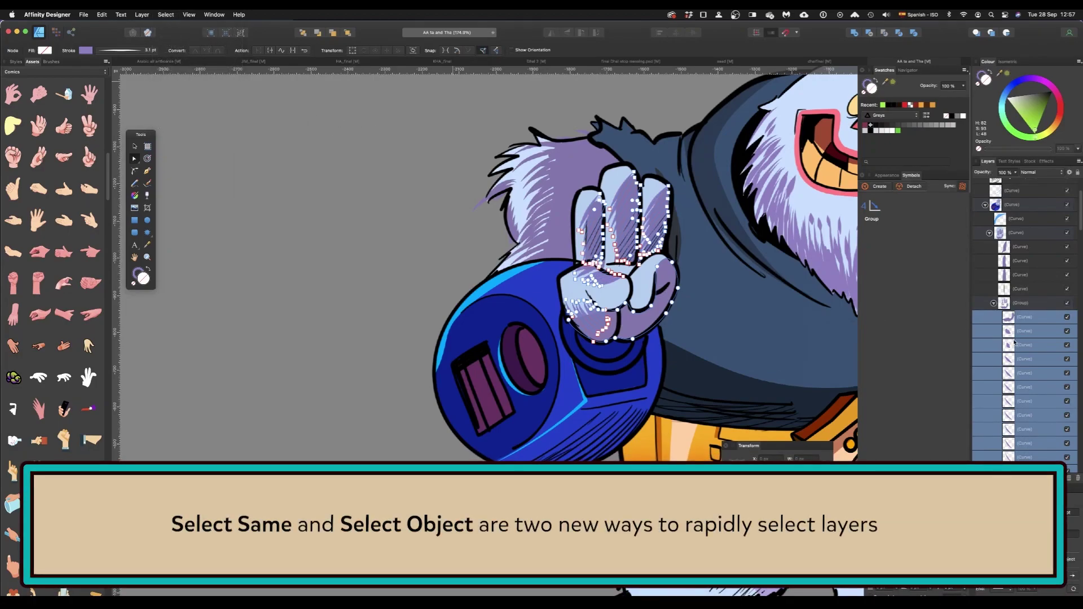
left_click(1015, 345)
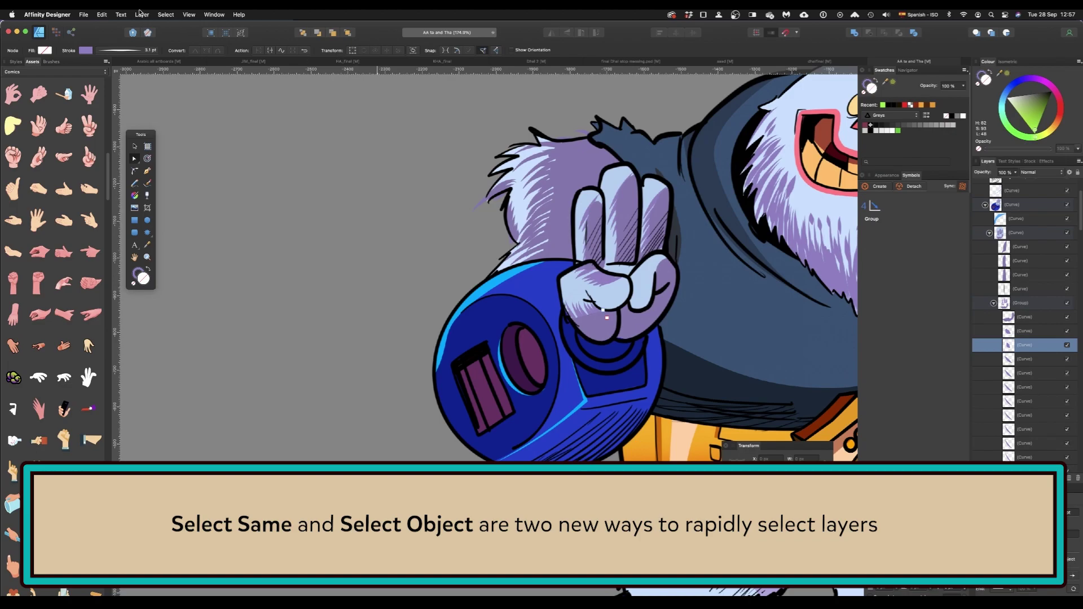
left_click(166, 14)
mouse_move(197, 126)
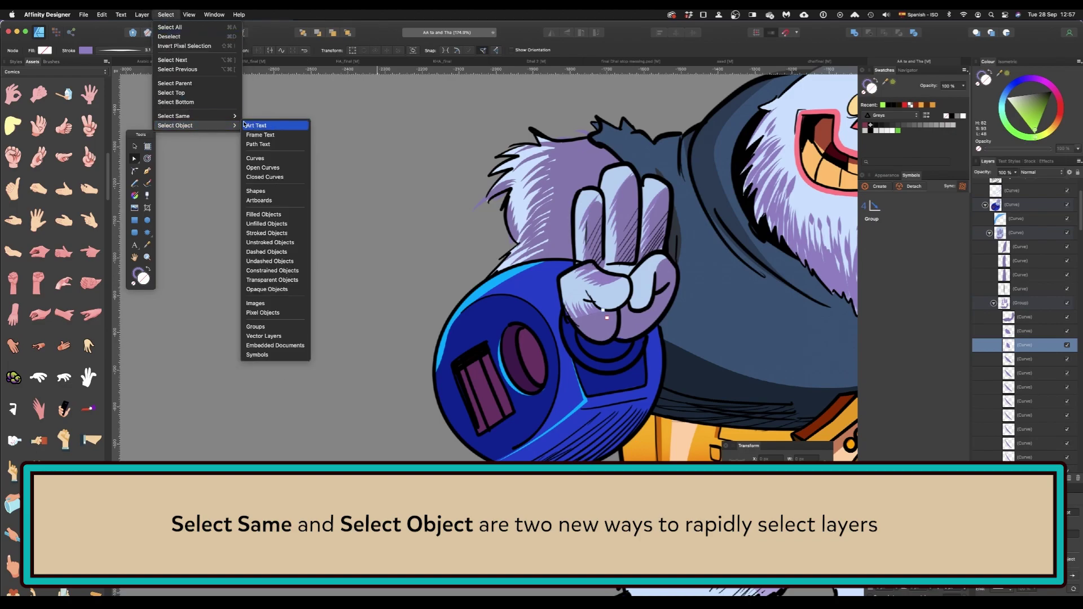
mouse_move(226, 116)
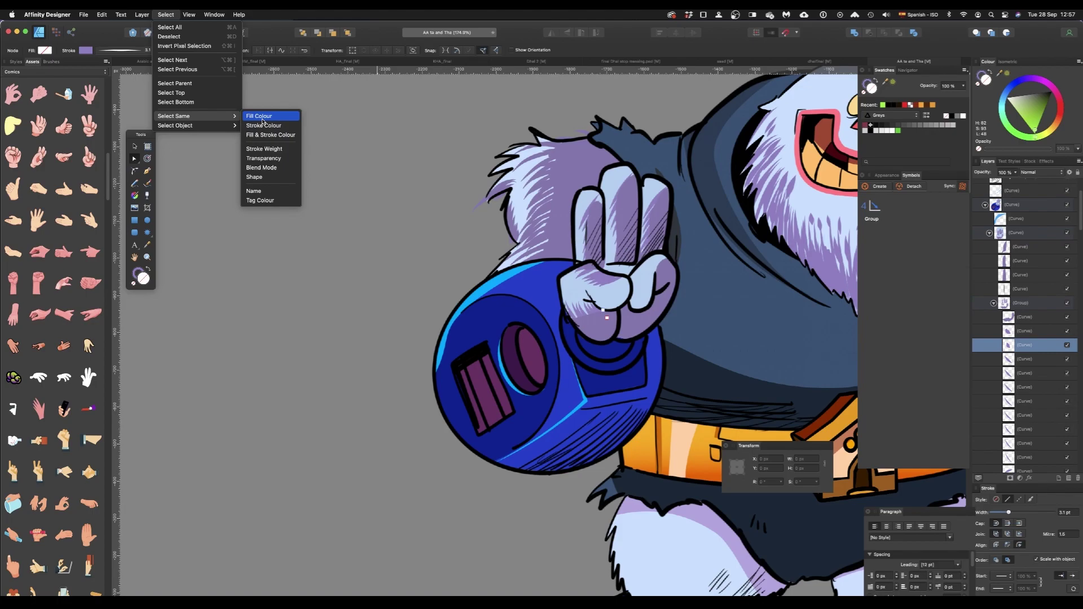
left_click(263, 125)
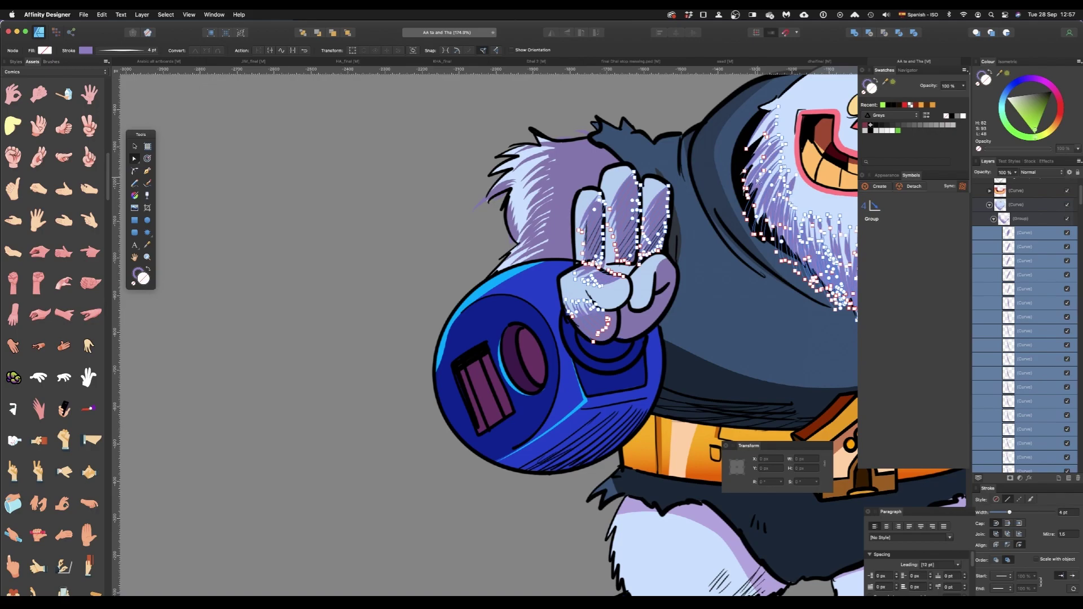
Try thinning the selected purple shading strokes by lowering the middle of their pressure profile and setting the width to 0.9 pt, and undo it
left_click_drag(766, 187, 356, 212)
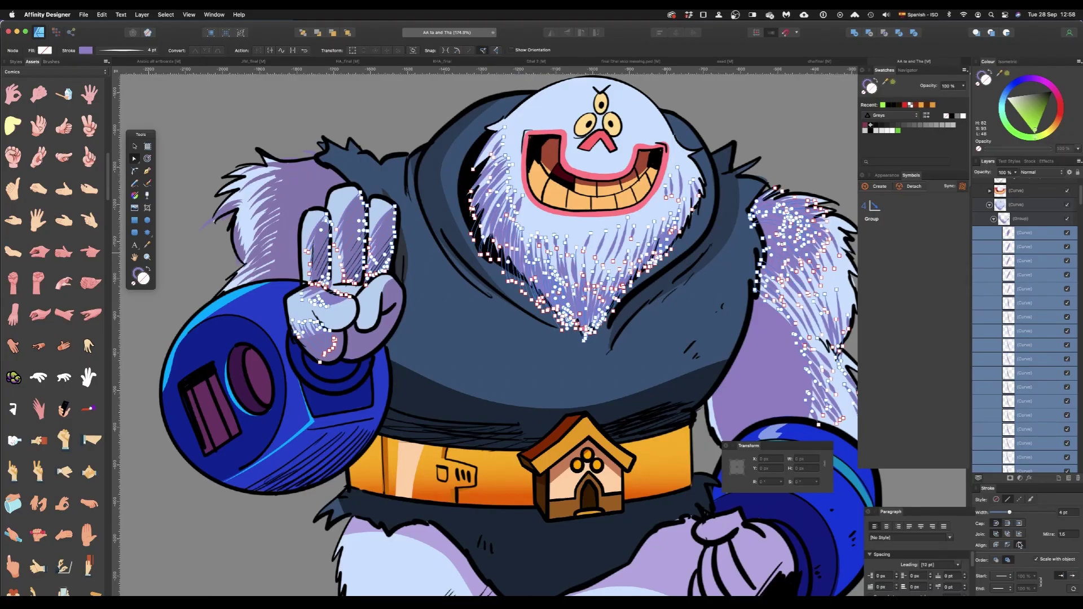
left_click(1015, 598)
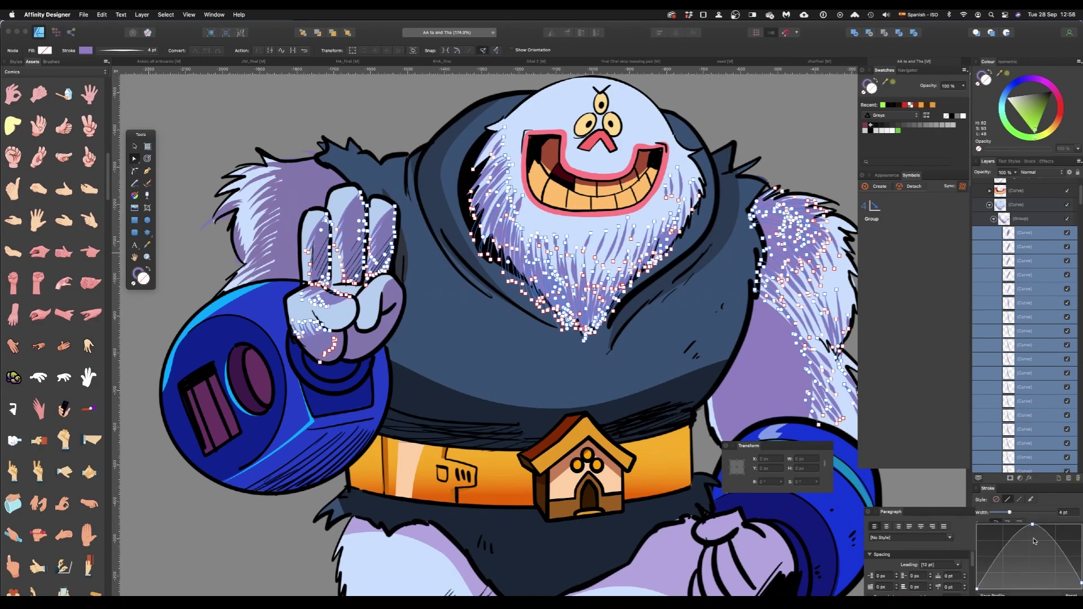
mouse_move(1034, 526)
left_mouse_down()
mouse_move(1025, 564)
mouse_move(1028, 524)
left_mouse_up()
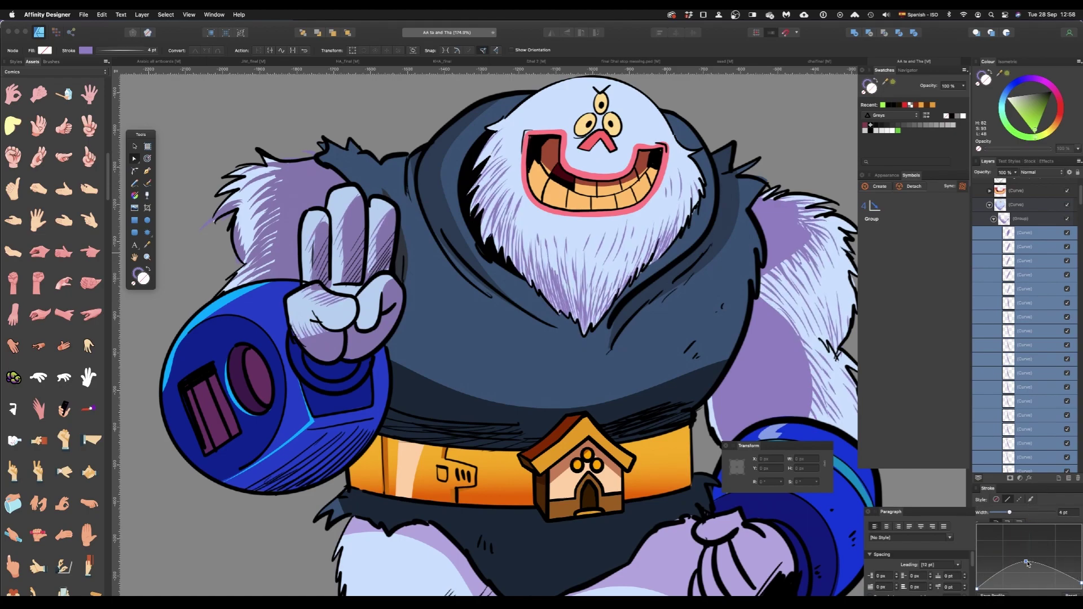
mouse_move(1010, 515)
left_mouse_down()
mouse_move(992, 514)
mouse_move(1013, 510)
mouse_move(1003, 511)
left_mouse_up()
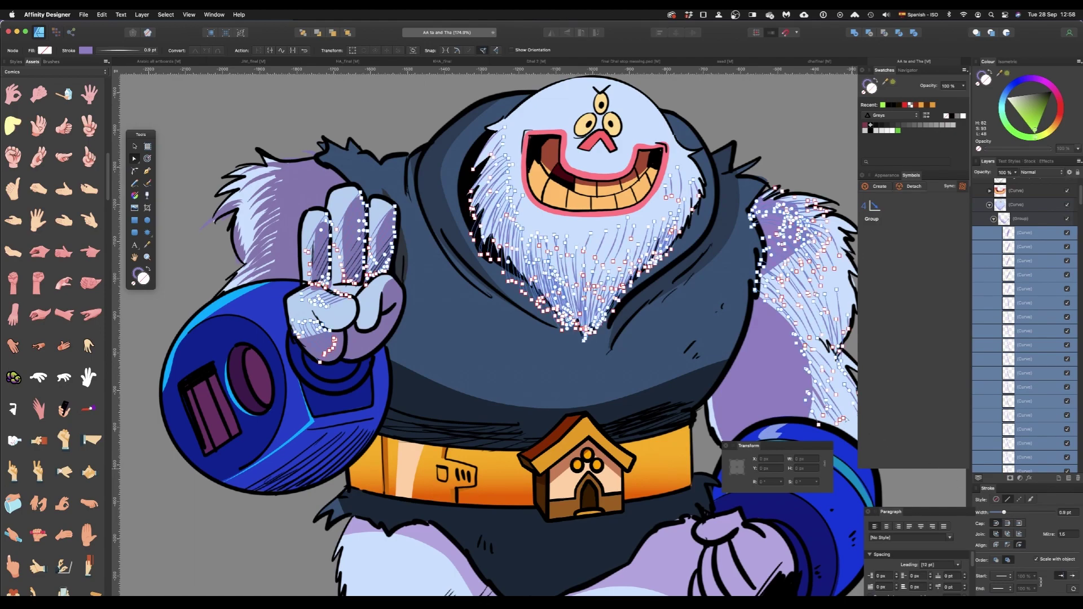
key("super+z")
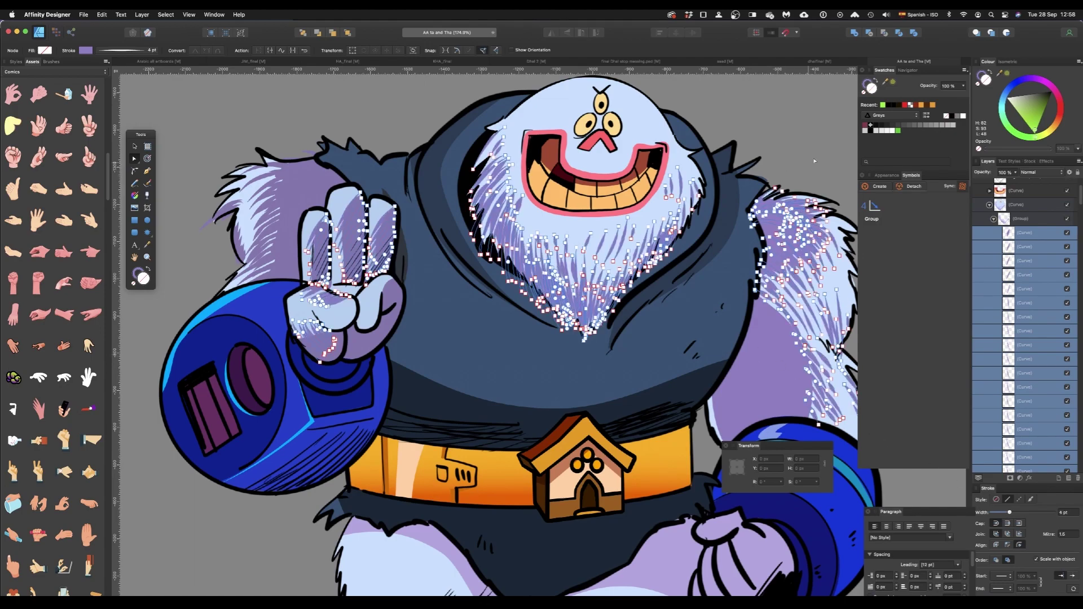
Deselect the purple shading curves and select the yeti's head group containing the face and beard
scroll(811, 162, "down", 2)
left_click_drag(805, 133, 640, 177)
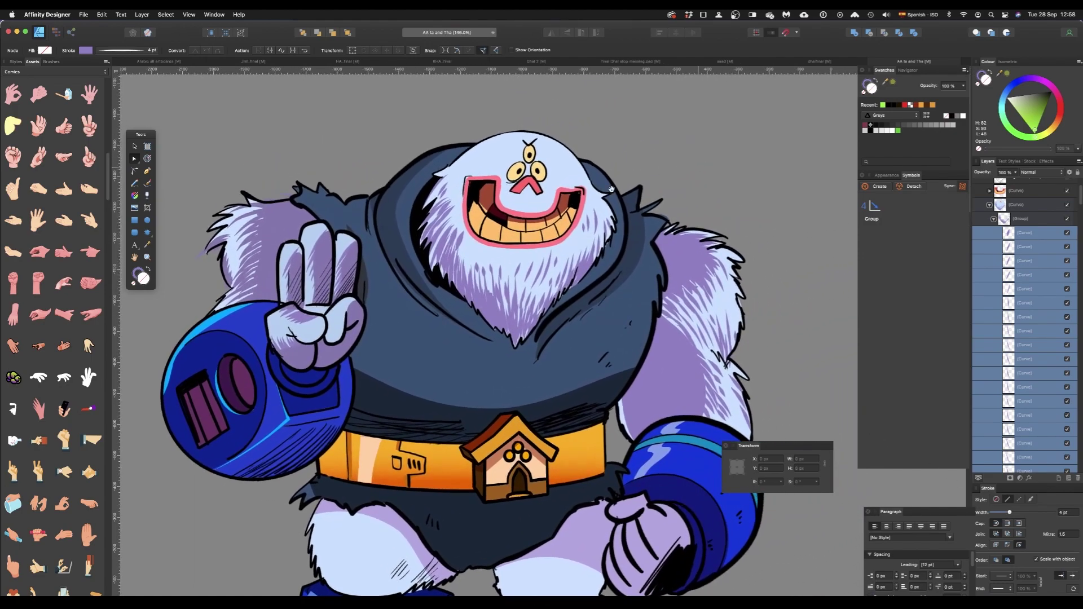
key("v")
key("super+d")
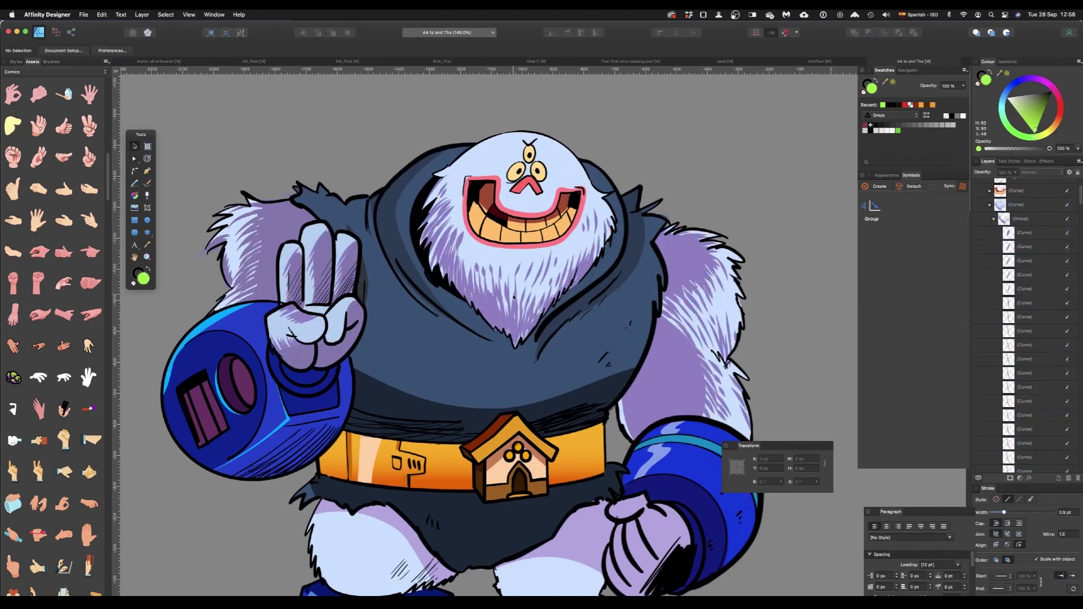
left_click(519, 272)
scroll(518, 271, "up", 3)
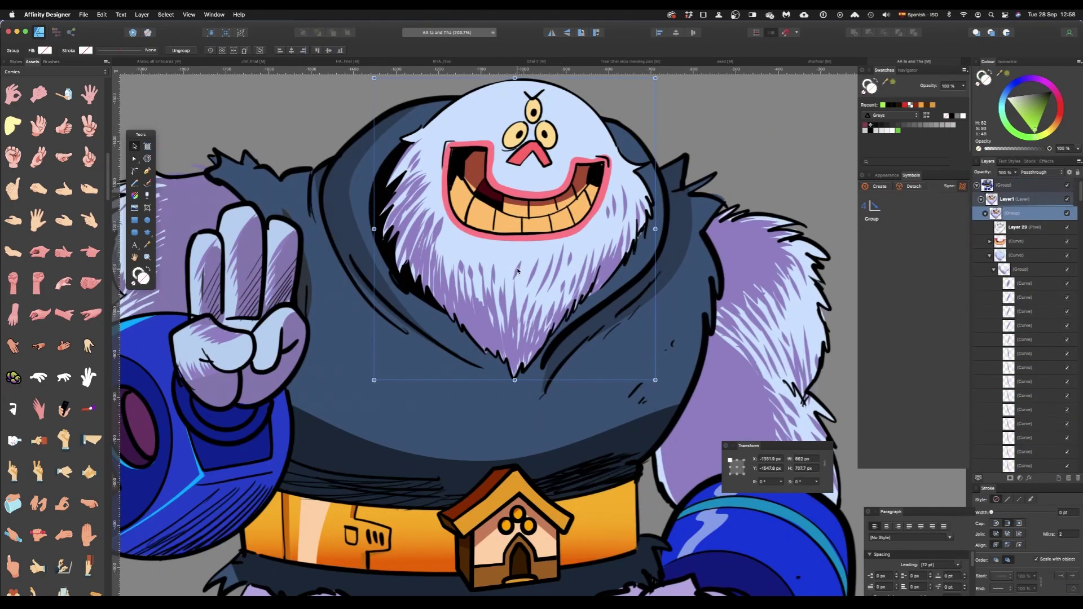